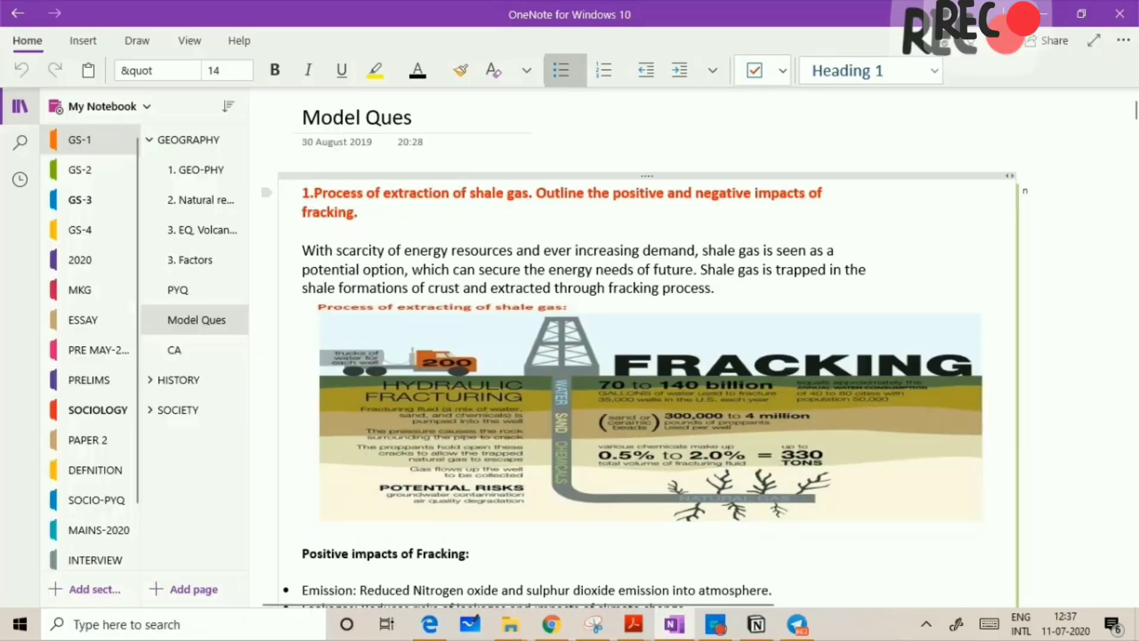
# Step through the workbook's sheets to reach the WLS-BR-TR national parks and sanctuaries sheet.
pyautogui.scroll(-1, 640, 347)
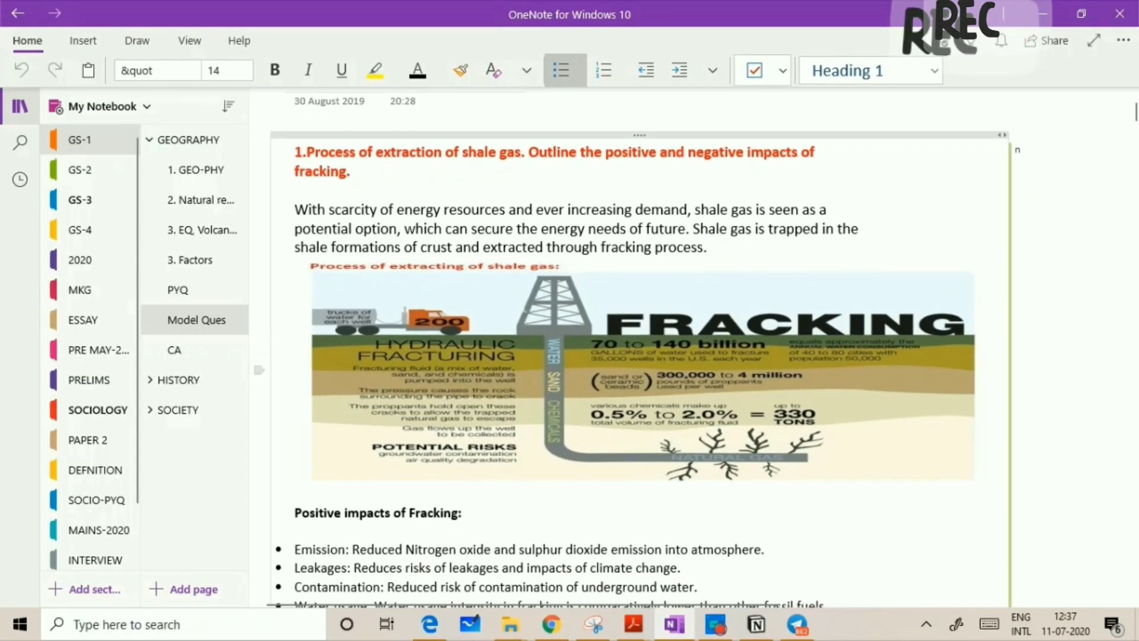
pyautogui.scroll(-3, 641, 347)
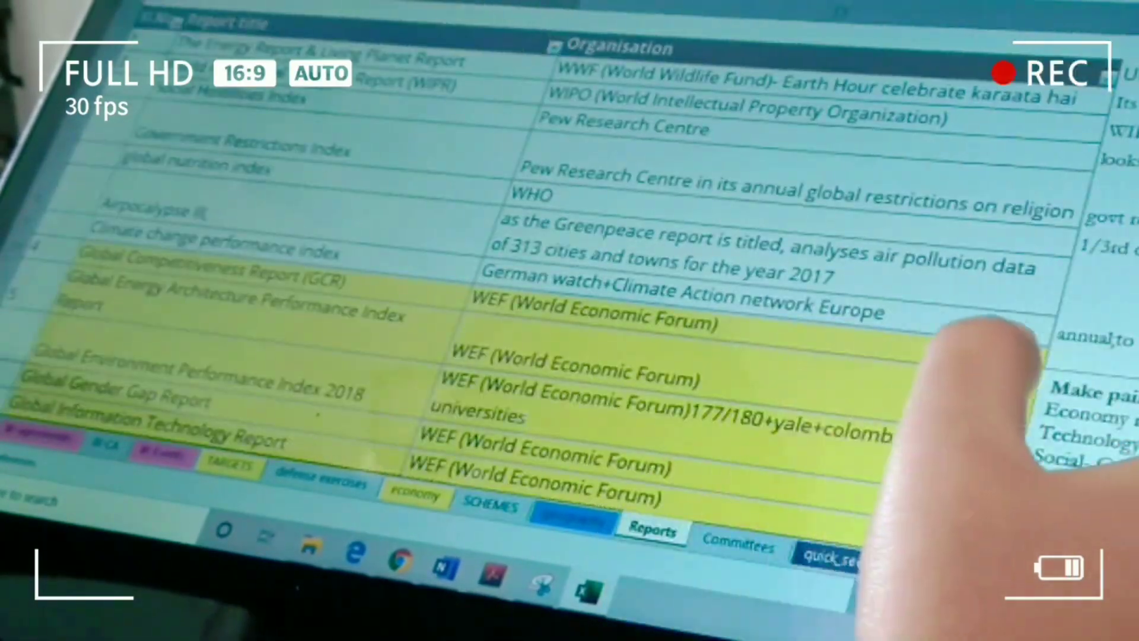
pyautogui.click(739, 543)
pyautogui.click(646, 531)
pyautogui.click(723, 540)
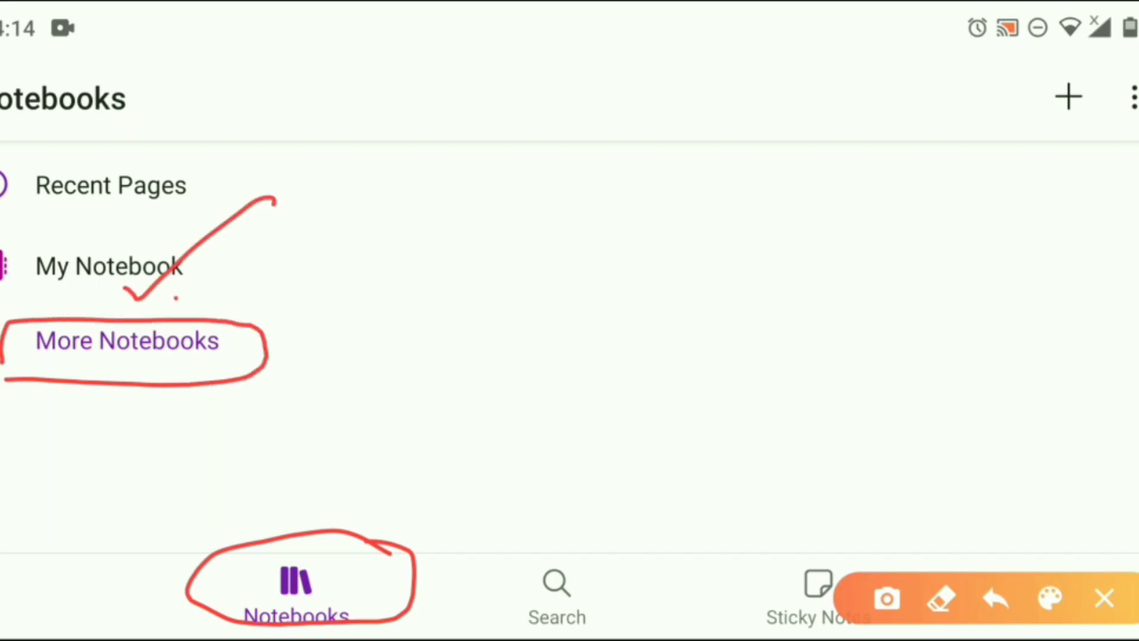
# Open My Notebook in OneNote to show its sections list.
pyautogui.moveTo(175, 300); pyautogui.dragTo(266, 209)
pyautogui.click(1104, 598)
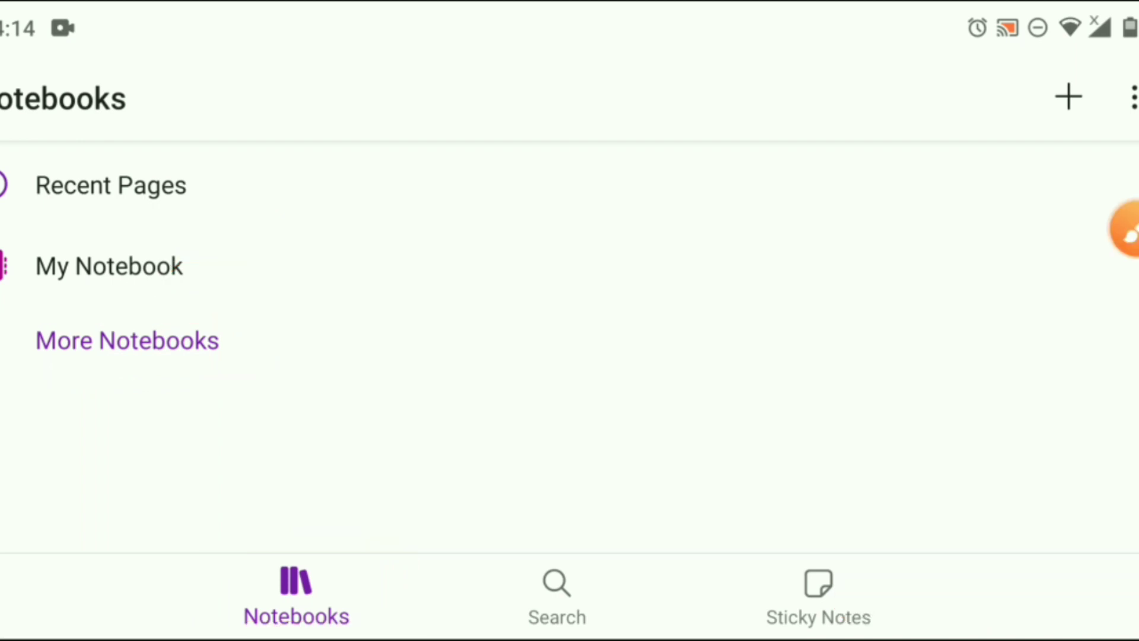
pyautogui.click(109, 265)
pyautogui.scroll(5, 297, 356)
# Draw a brace beside sections GS-1 to GS-4 and handwrite 'Sections' next to it.
pyautogui.click(1127, 229)
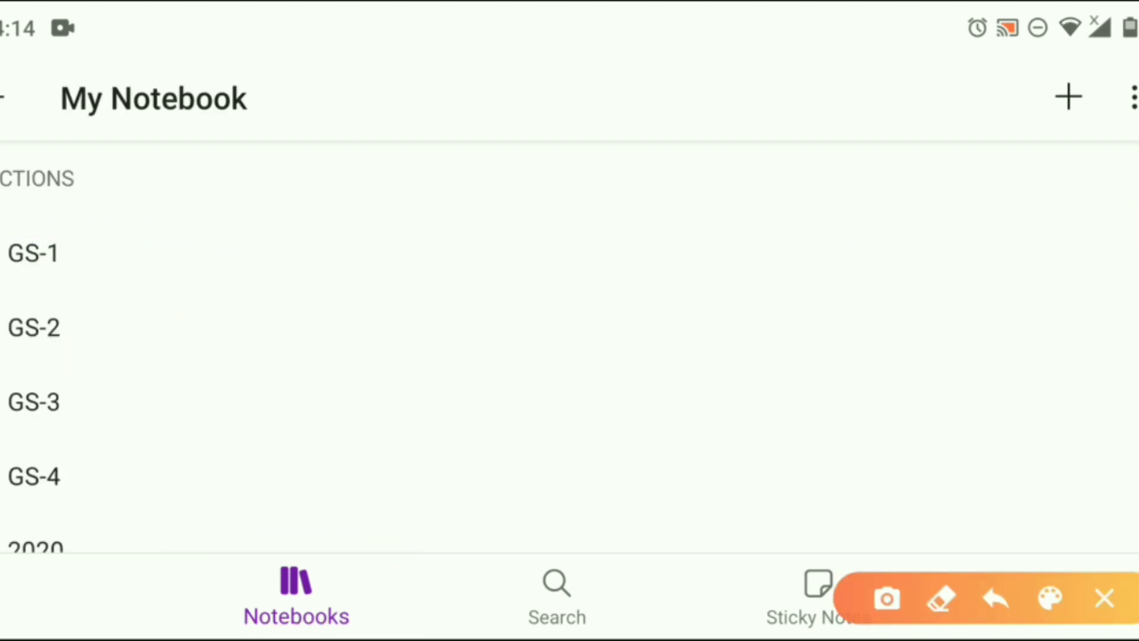
pyautogui.moveTo(95, 241)
pyautogui.mouseDown()
pyautogui.moveTo(102, 522)
pyautogui.moveTo(83, 525)
pyautogui.mouseUp()
pyautogui.moveTo(237, 323); pyautogui.dragTo(161, 436)
pyautogui.moveTo(259, 423)
pyautogui.mouseDown()
pyautogui.moveTo(393, 264)
pyautogui.moveTo(434, 359)
pyautogui.mouseUp()
pyautogui.moveTo(384, 333); pyautogui.dragTo(441, 315)
pyautogui.moveTo(442, 315); pyautogui.dragTo(450, 385)
pyautogui.moveTo(478, 344)
pyautogui.mouseDown()
pyautogui.moveTo(516, 303)
pyautogui.moveTo(537, 309)
pyautogui.mouseUp()
pyautogui.moveTo(552, 364)
pyautogui.mouseDown()
pyautogui.moveTo(632, 269)
pyautogui.moveTo(667, 344)
pyautogui.mouseUp()
# Box the sections header and link the GS-1 to GS-4 labels to the brace.
pyautogui.moveTo(3, 216)
pyautogui.mouseDown()
pyautogui.moveTo(137, 199)
pyautogui.moveTo(2, 144)
pyautogui.mouseUp()
pyautogui.moveTo(29, 284); pyautogui.dragTo(130, 223)
pyautogui.moveTo(12, 350); pyautogui.dragTo(116, 284)
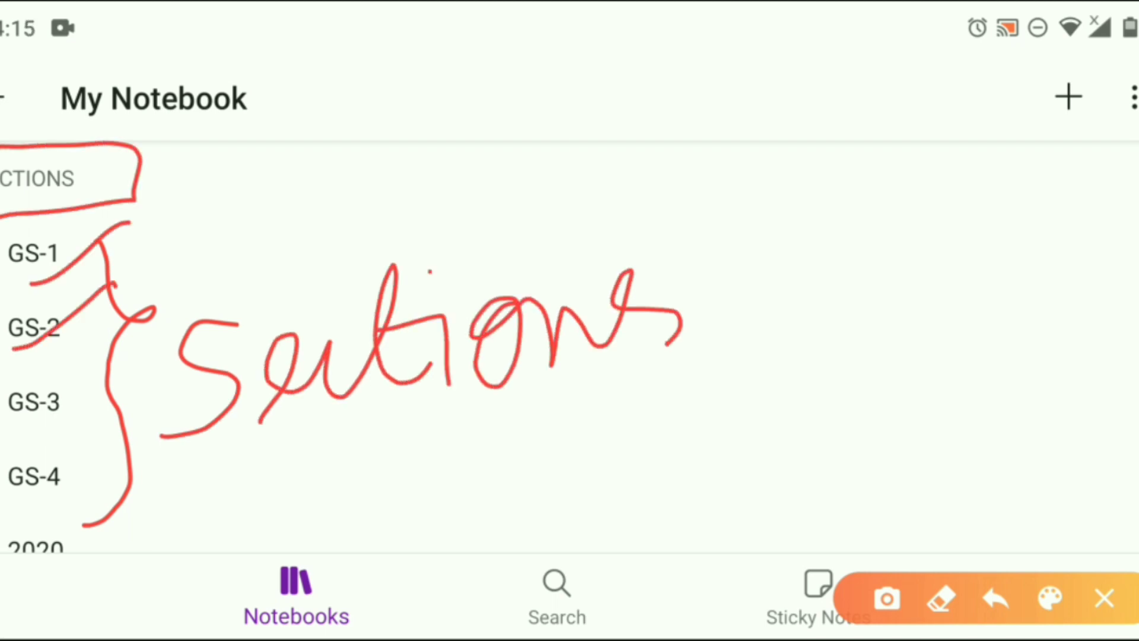
pyautogui.moveTo(9, 423); pyautogui.dragTo(130, 365)
pyautogui.moveTo(13, 501); pyautogui.dragTo(127, 425)
pyautogui.click(1104, 598)
# Mark the ESSAY, PRE MAY-2020, PRELIMS, SOCIOLOGY and PAPER 2 sections further down.
pyautogui.scroll(-7, 237, 356)
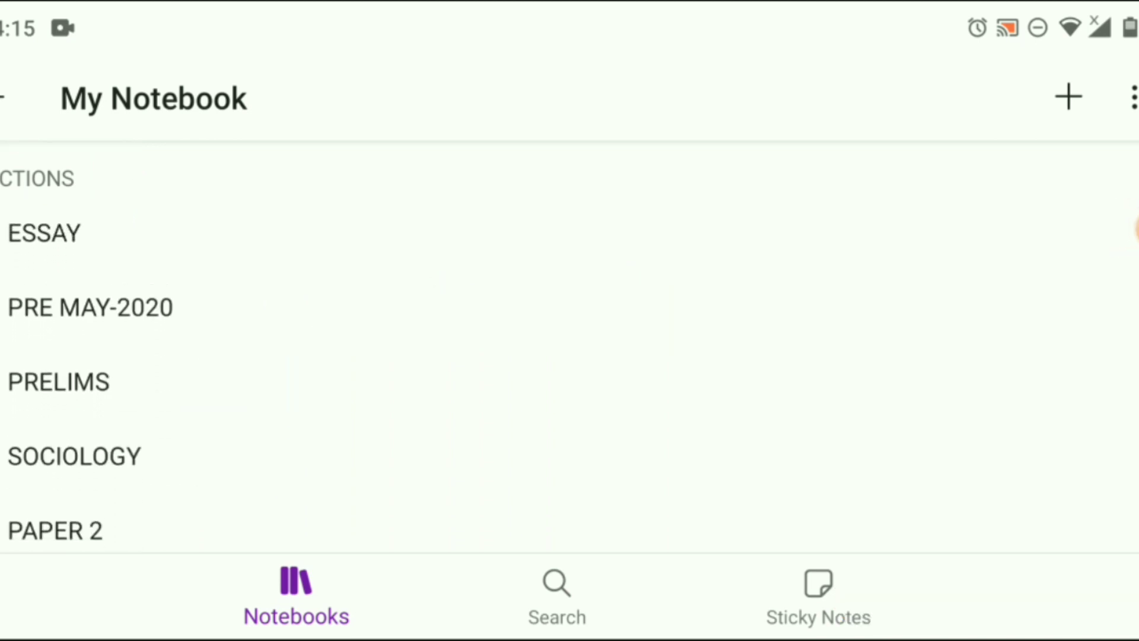
pyautogui.click(1132, 228)
pyautogui.moveTo(130, 245); pyautogui.dragTo(252, 190)
pyautogui.moveTo(148, 344); pyautogui.dragTo(289, 251)
pyautogui.moveTo(97, 402); pyautogui.dragTo(223, 327)
pyautogui.moveTo(108, 483); pyautogui.dragTo(243, 382)
pyautogui.moveTo(104, 547); pyautogui.dragTo(251, 440)
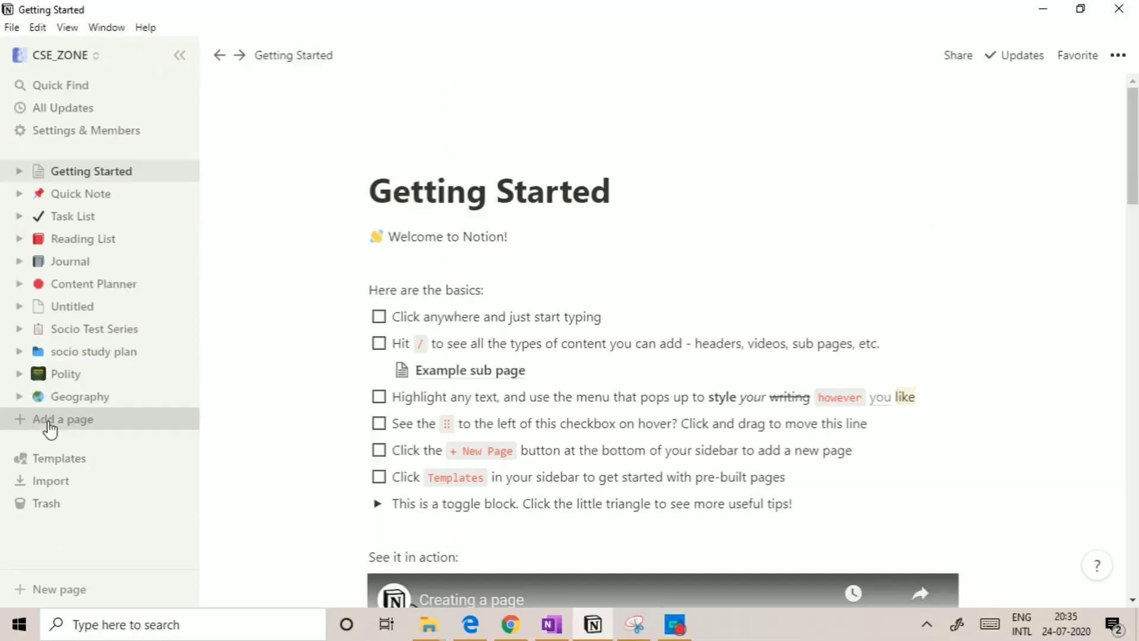
# Create a new Untitled page at the bottom of the CSE_ZONE sidebar.
pyautogui.click(94, 605)
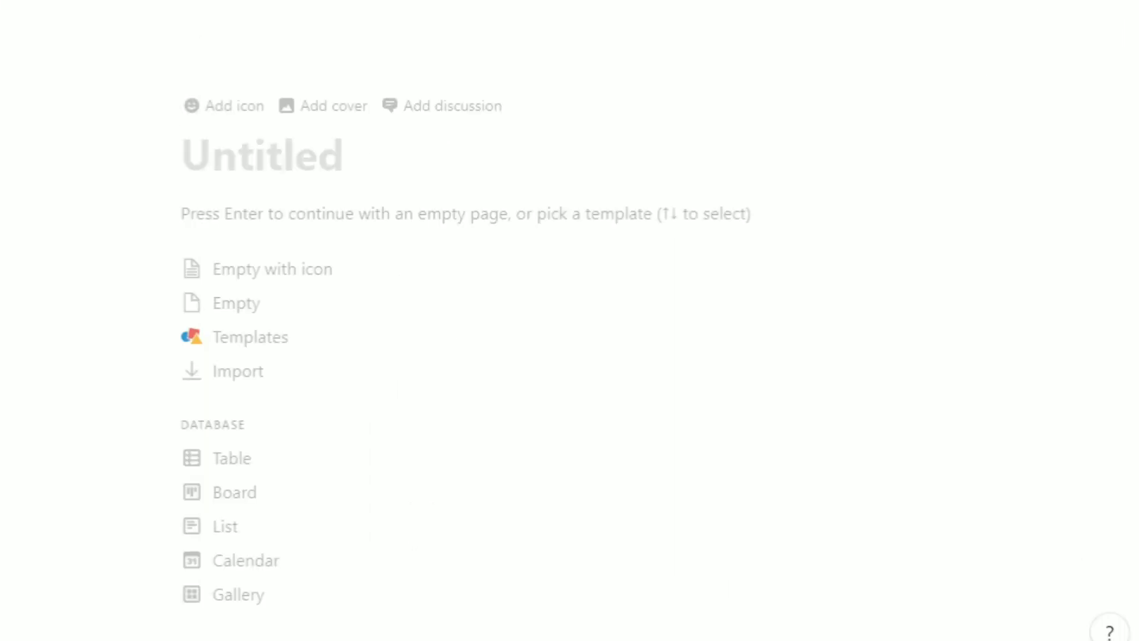
# Title the new page 'Geography' and set an earth globe emoji as its icon.
pyautogui.write('Ge')
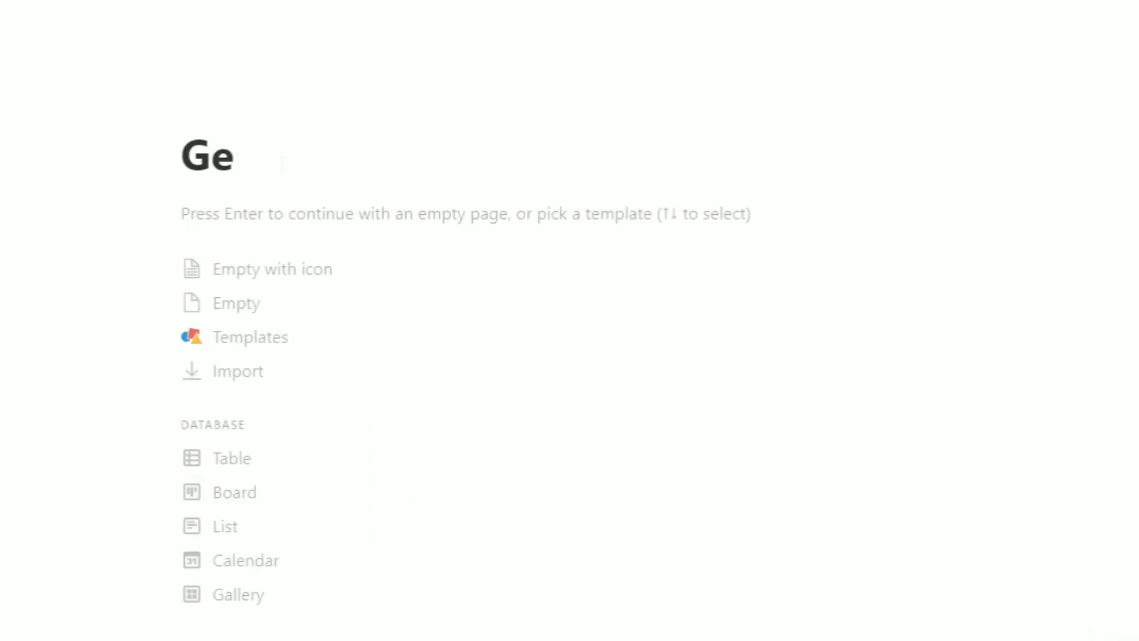
pyautogui.write('ography')
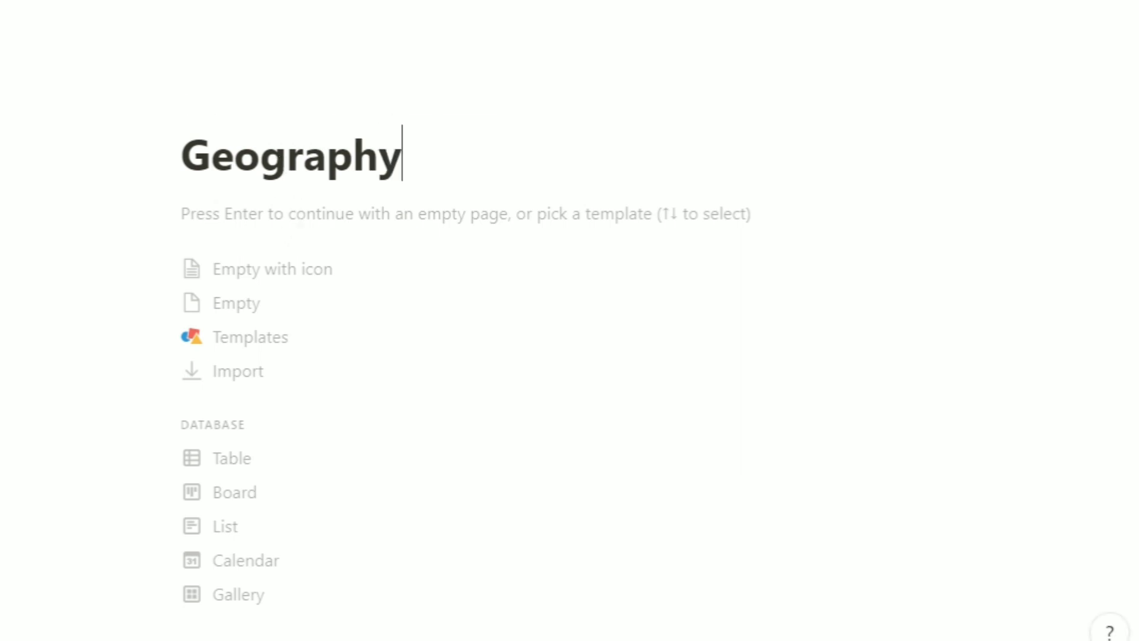
pyautogui.click(203, 106)
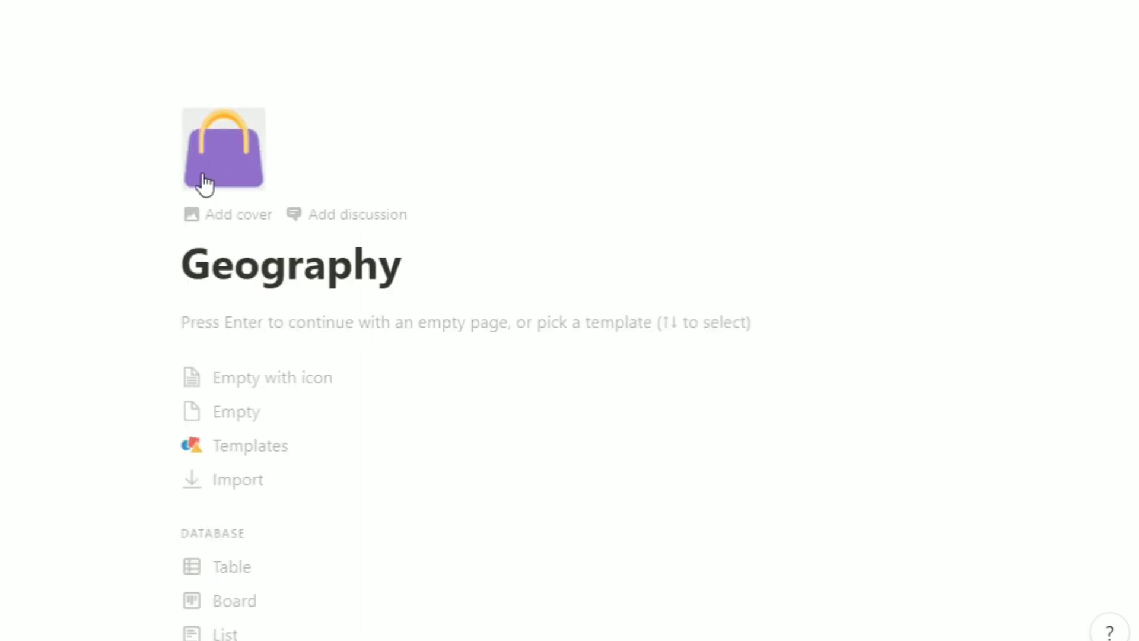
pyautogui.click(232, 159)
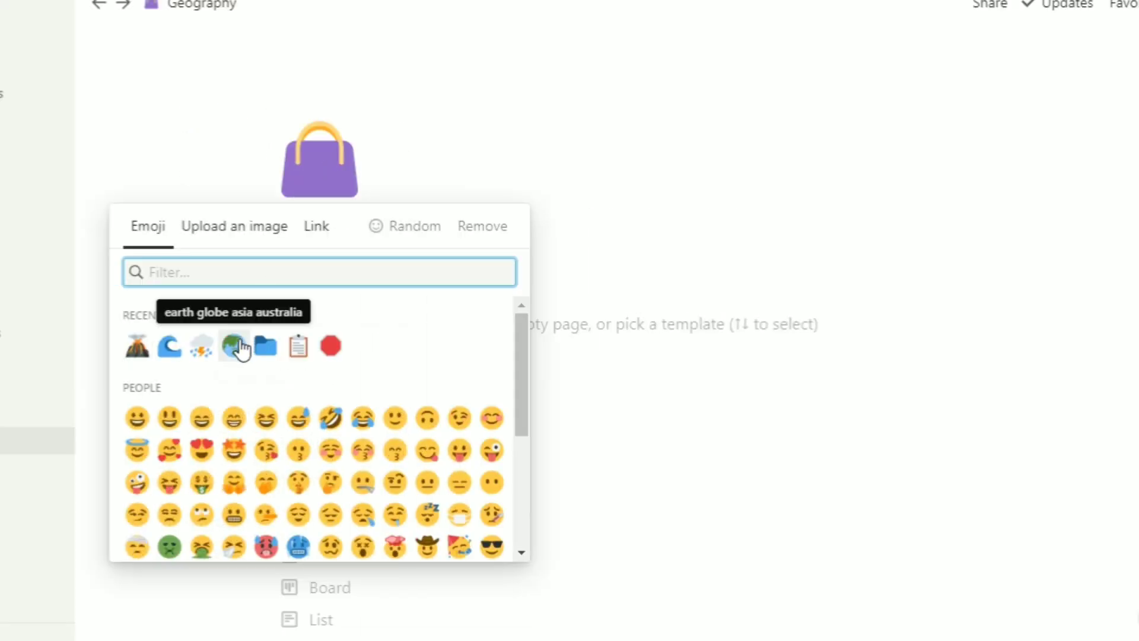
pyautogui.click(241, 343)
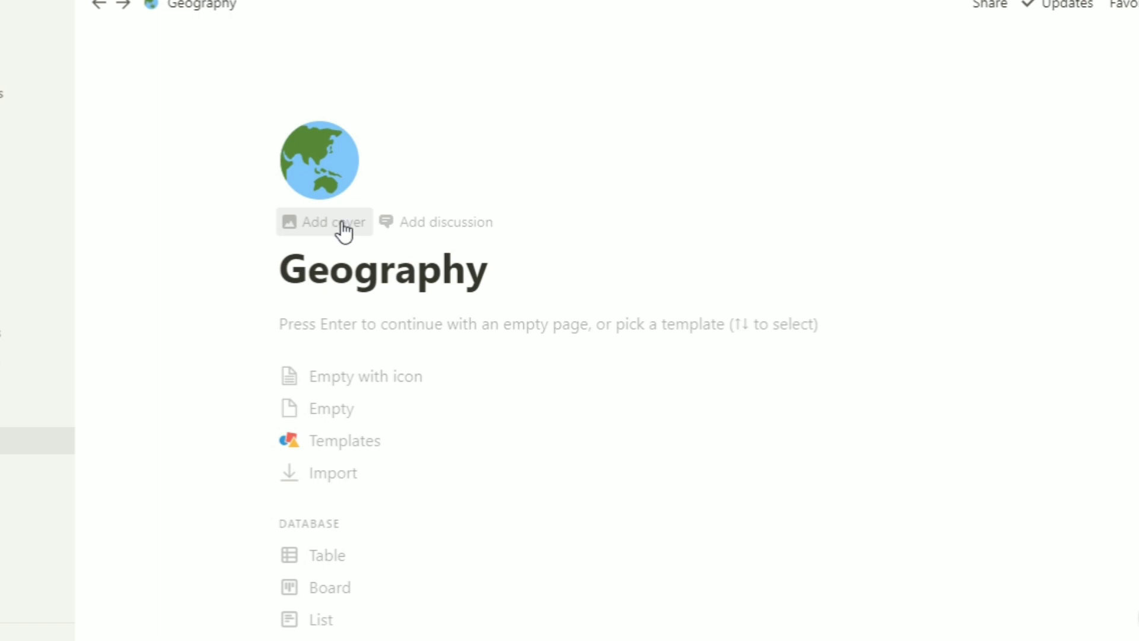
# Search Unsplash for 'geography' and set the NOAA badlands photo as the Geography cover.
pyautogui.click(344, 231)
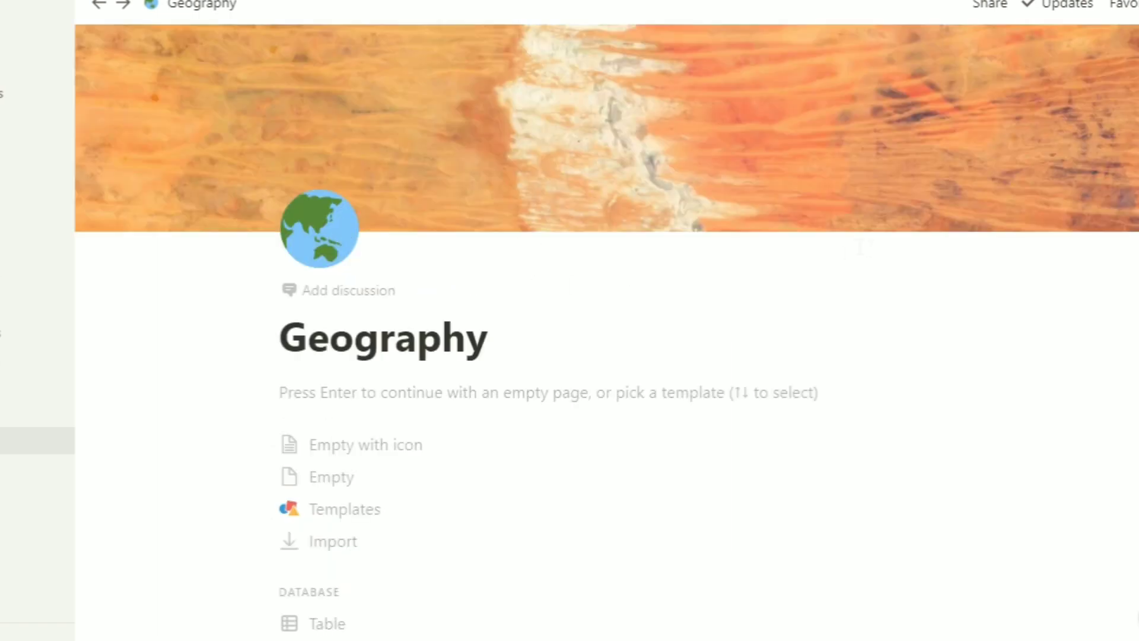
pyautogui.moveTo(880, 221)
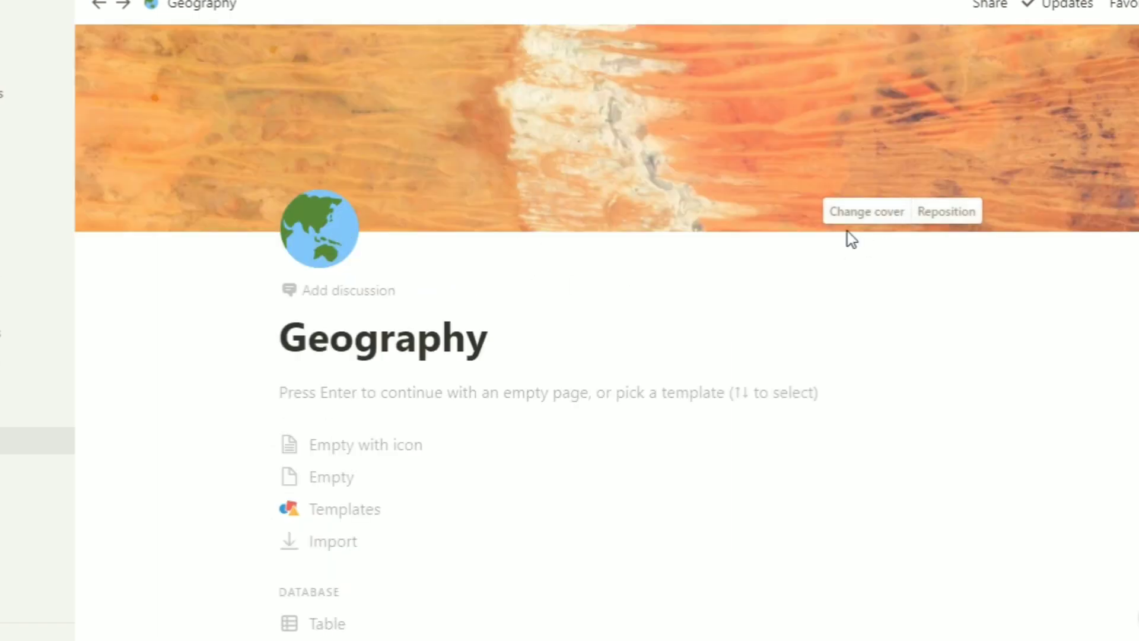
pyautogui.click(860, 220)
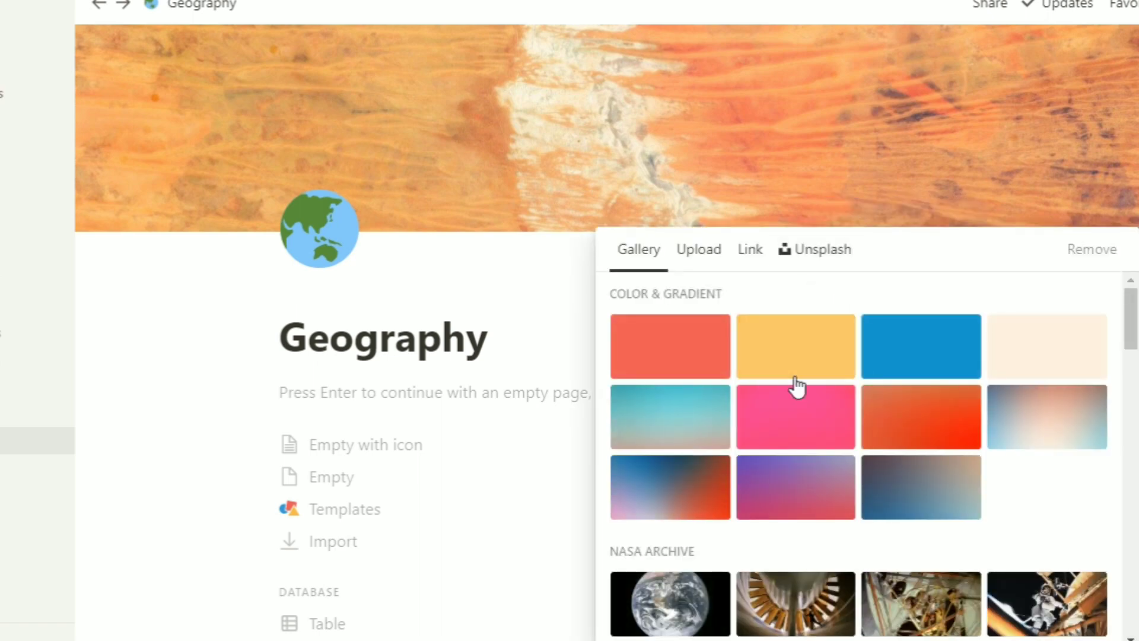
pyautogui.click(838, 255)
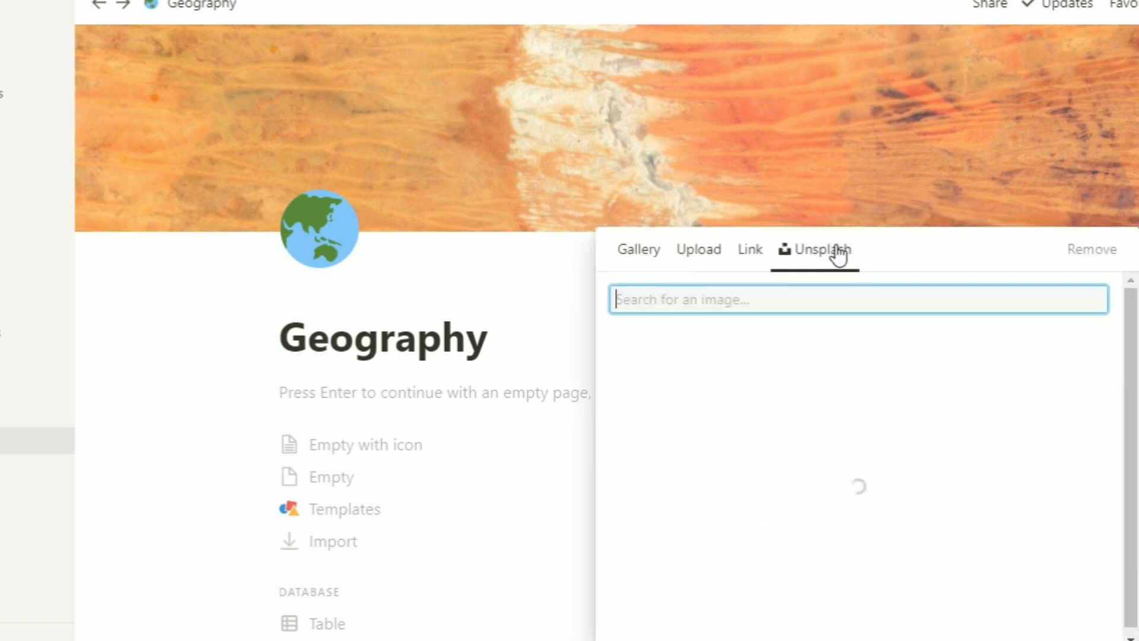
pyautogui.write('geography')
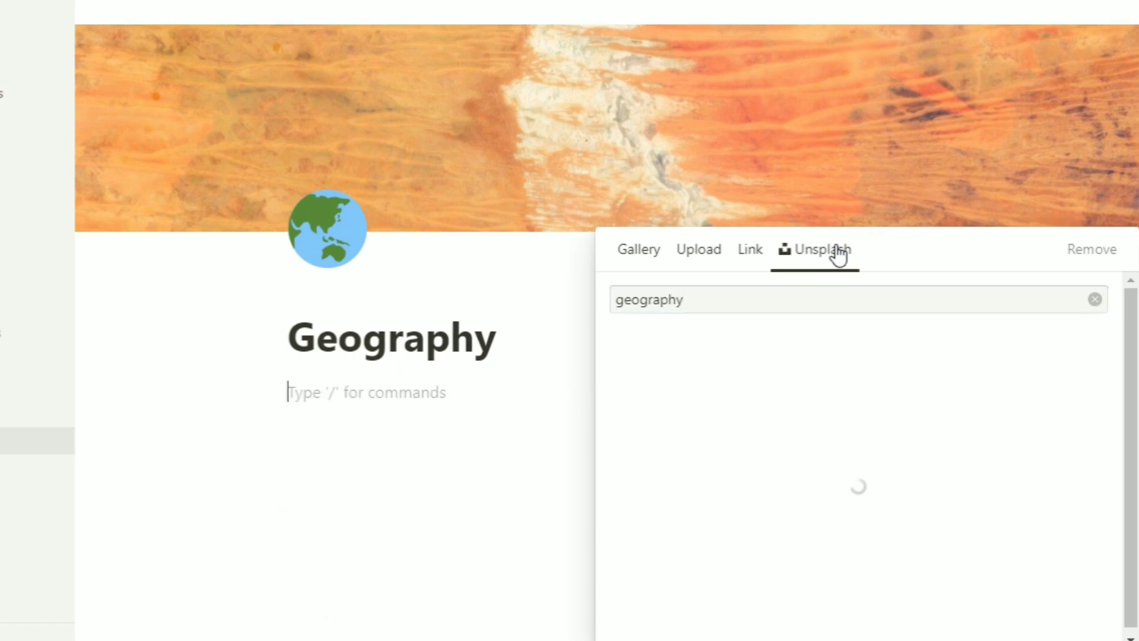
pyautogui.scroll(-1, 876, 409)
pyautogui.scroll(-7, 877, 409)
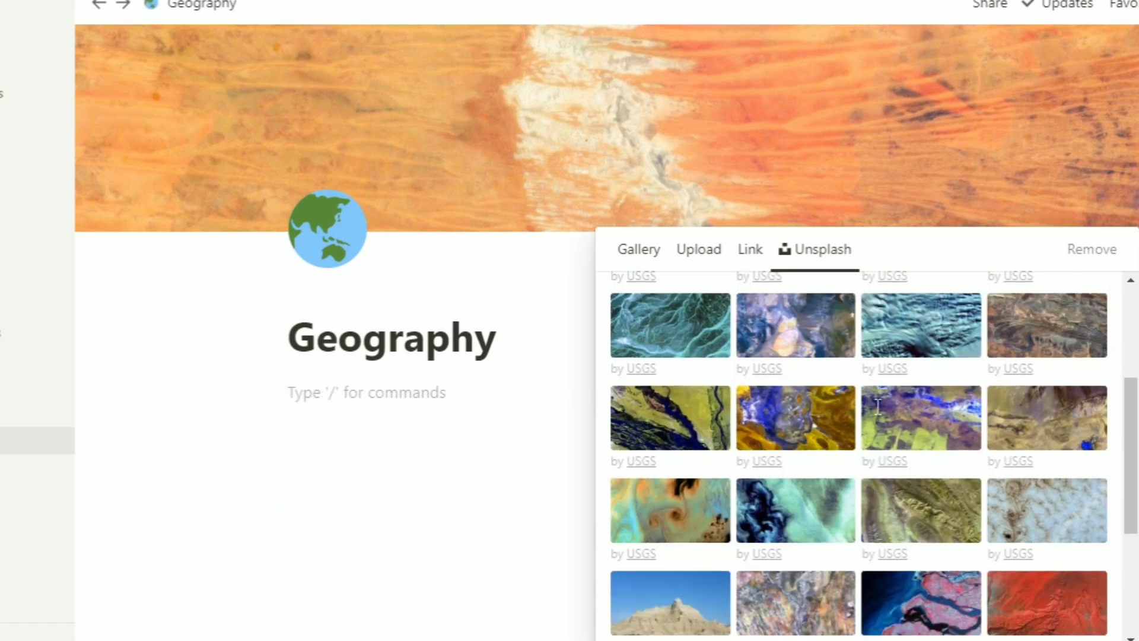
pyautogui.scroll(2, 653, 475)
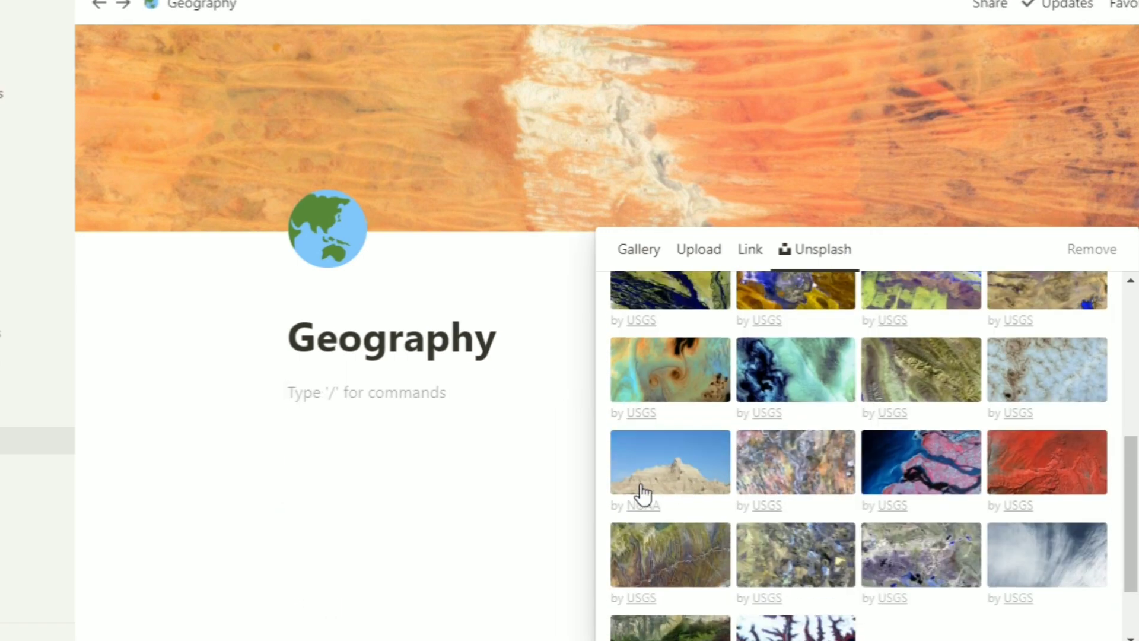
pyautogui.click(676, 475)
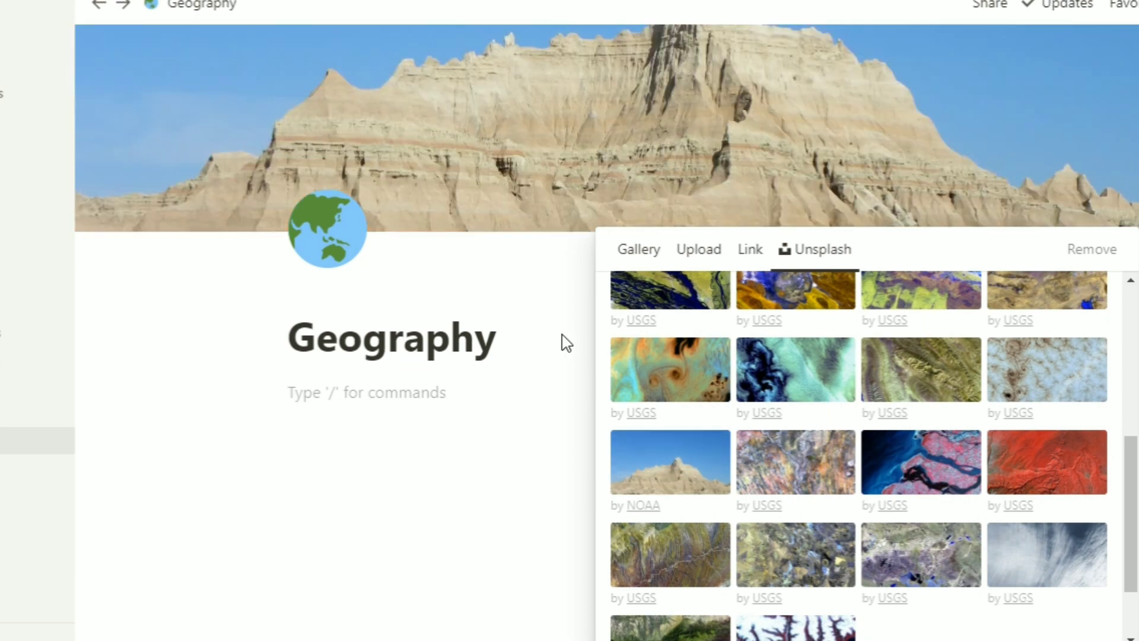
pyautogui.click(556, 258)
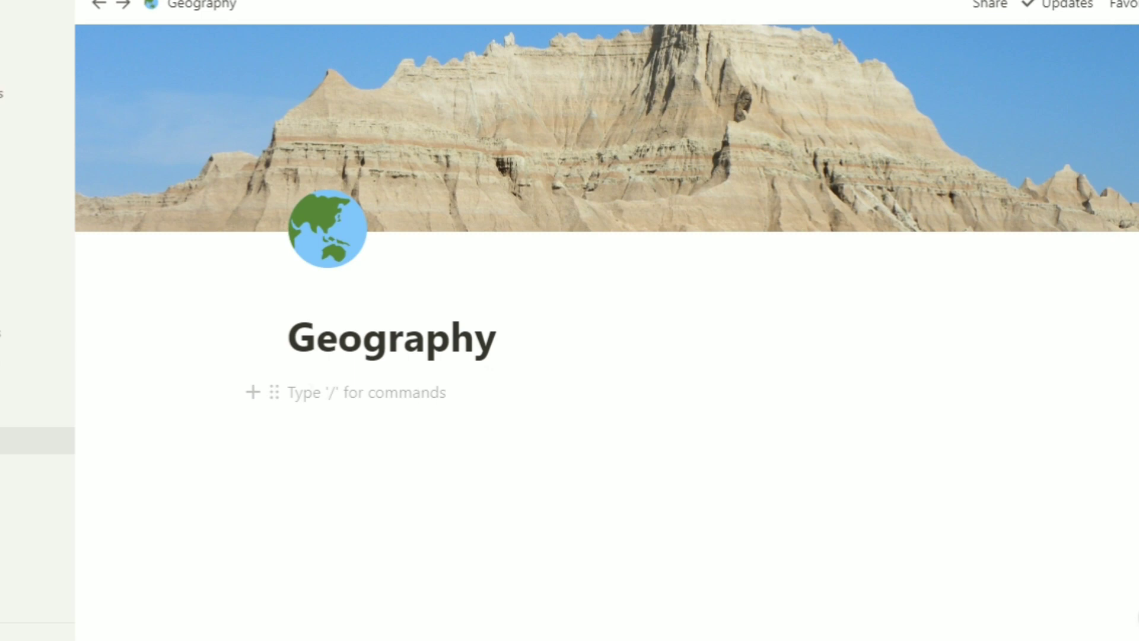
# Type Climatology, Geomorphology and Oceanography as three separate lines under the Geography title.
pyautogui.write('/')
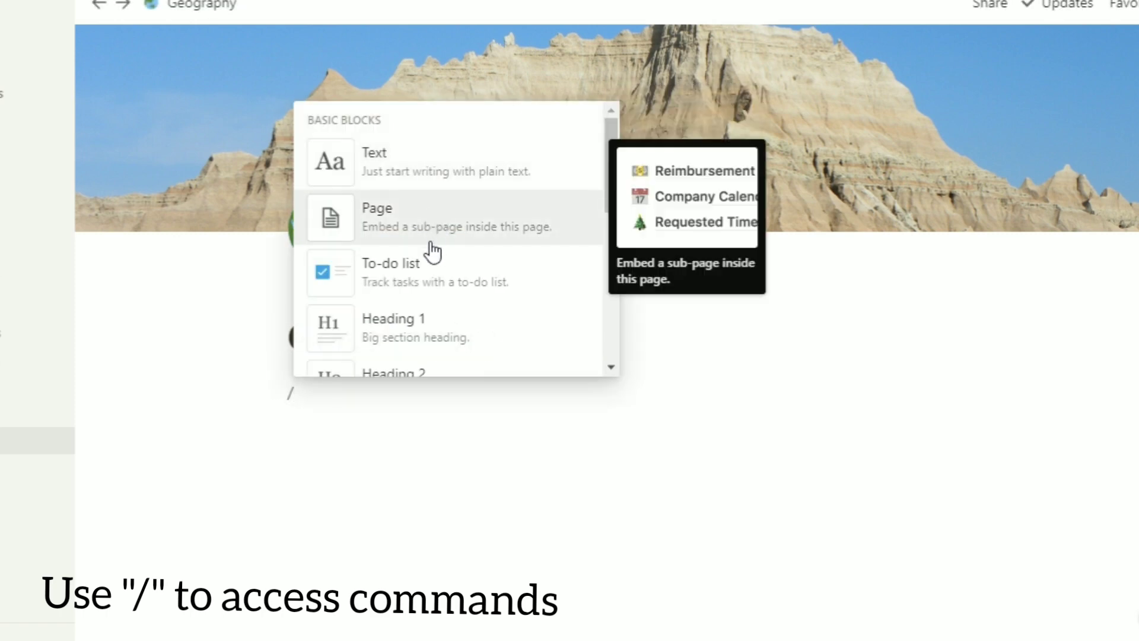
pyautogui.scroll(-2, 421, 305)
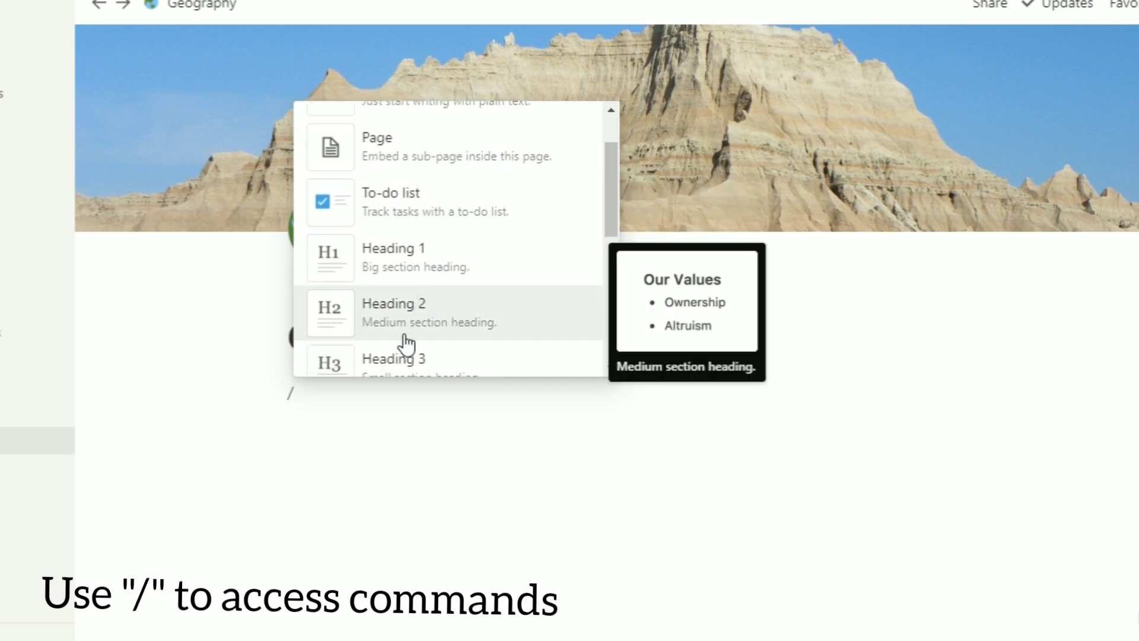
pyautogui.scroll(-3, 427, 315)
pyautogui.scroll(-5, 427, 338)
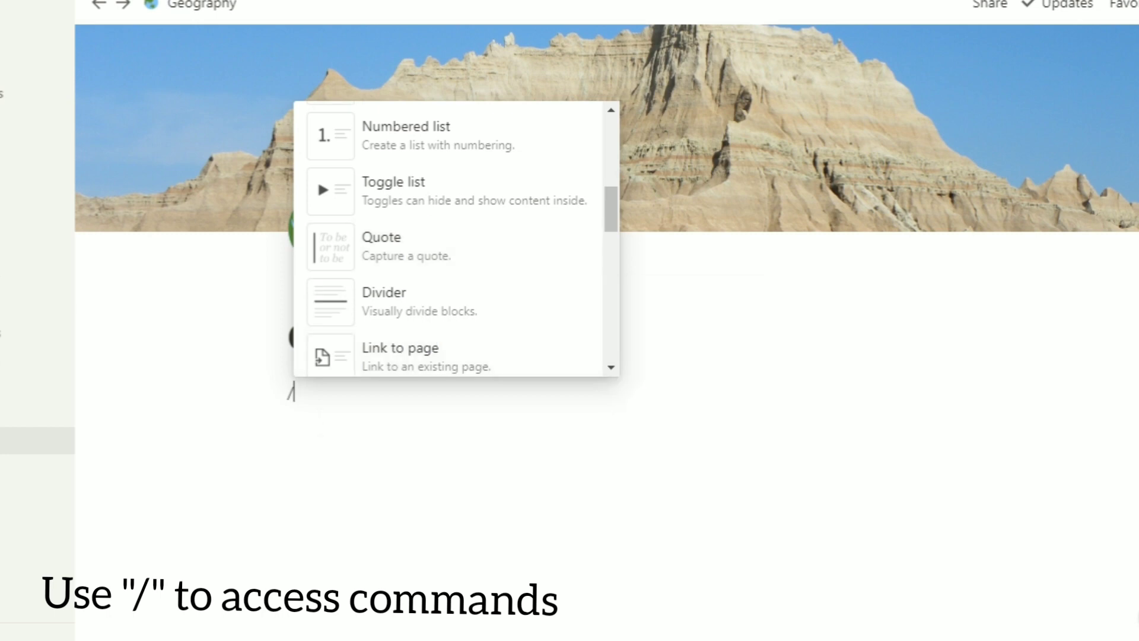
pyautogui.press('Escape')
pyautogui.press('BackSpace')
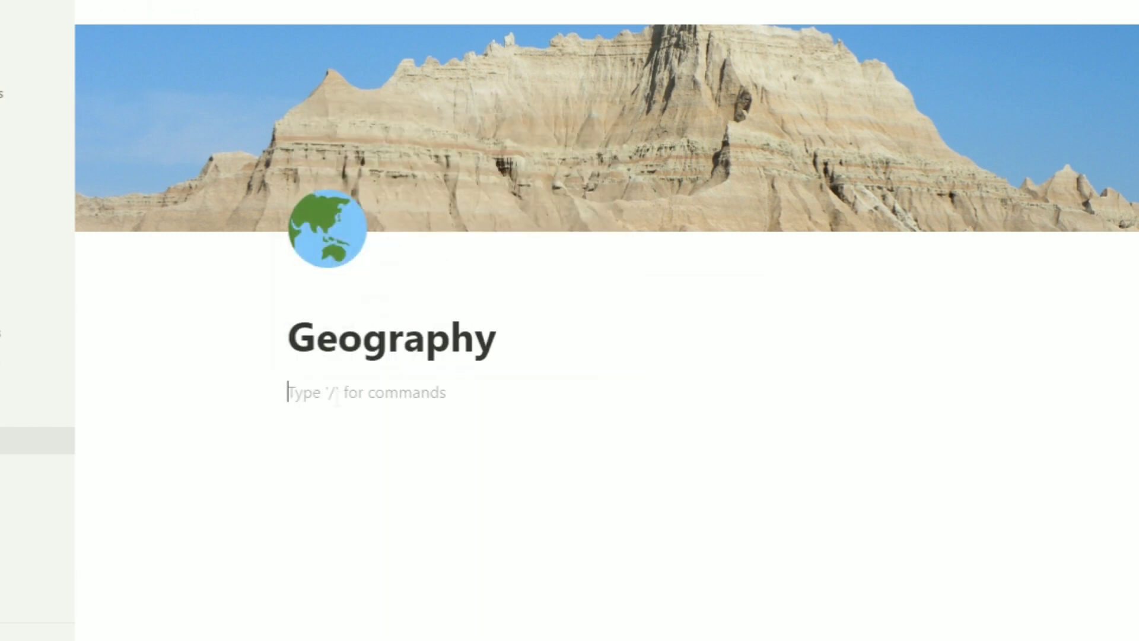
pyautogui.write('c')
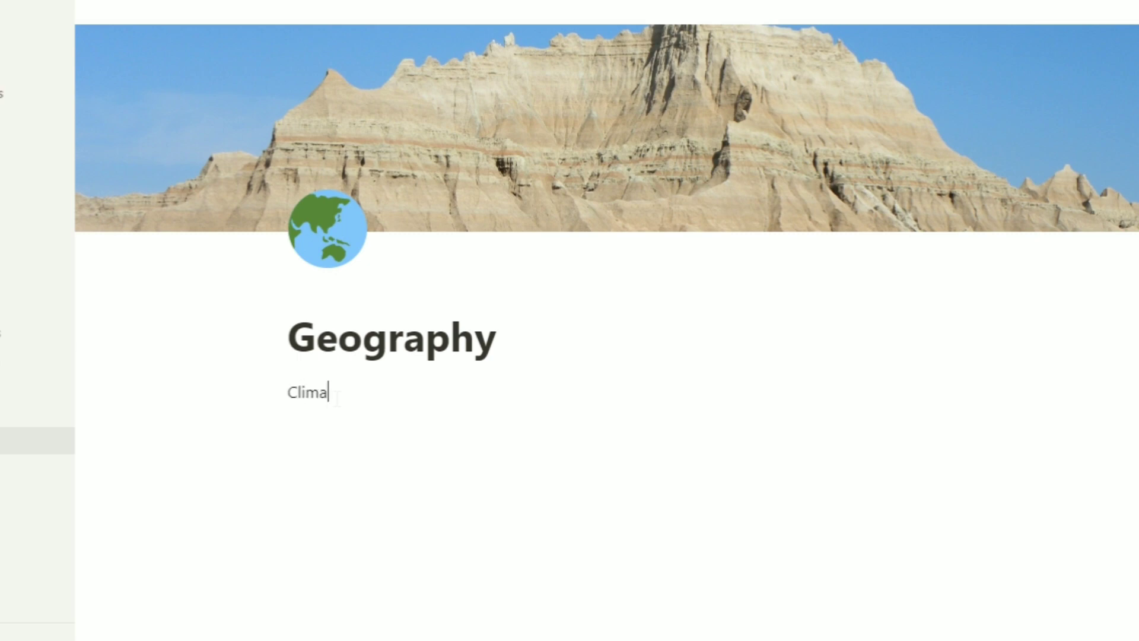
pyautogui.press('Return')
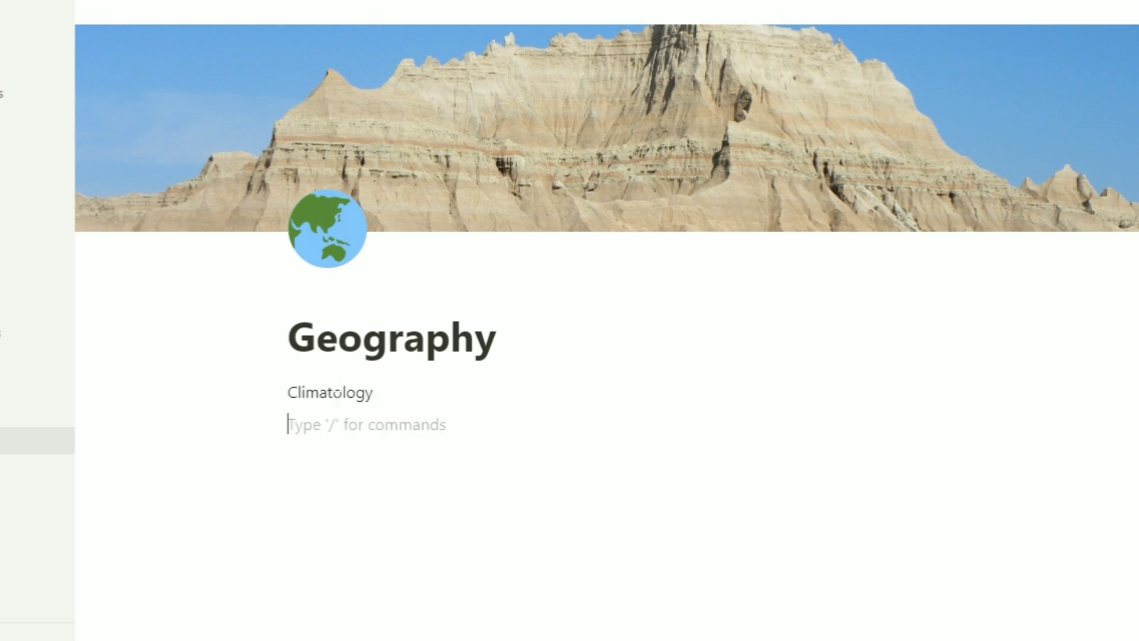
pyautogui.write('Geomorphology')
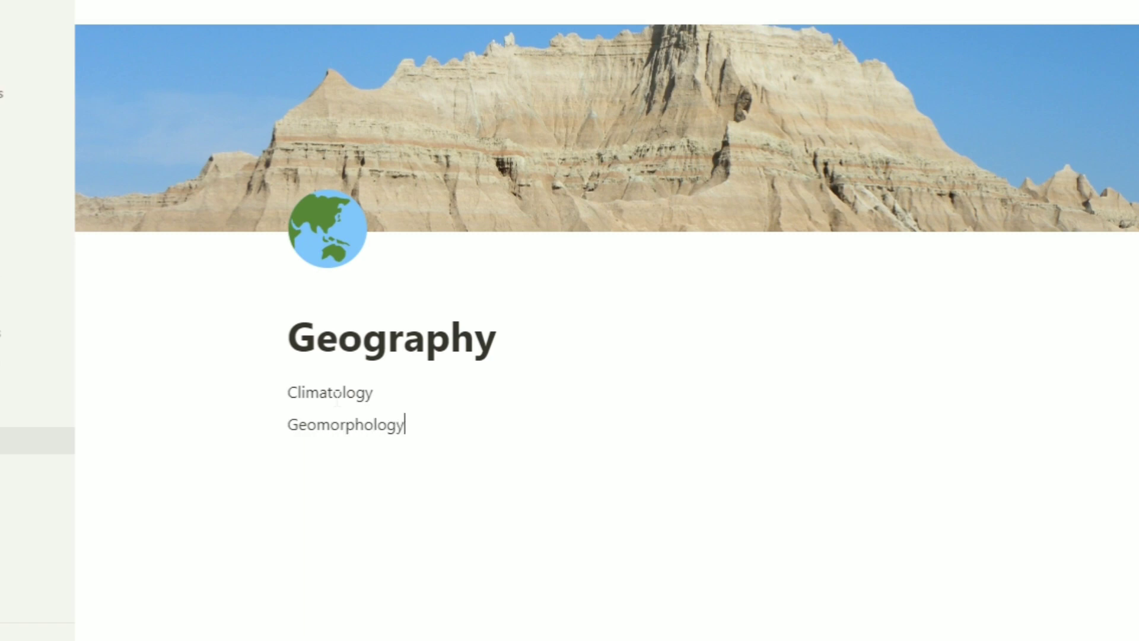
pyautogui.press('Return')
pyautogui.write('Oceanography')
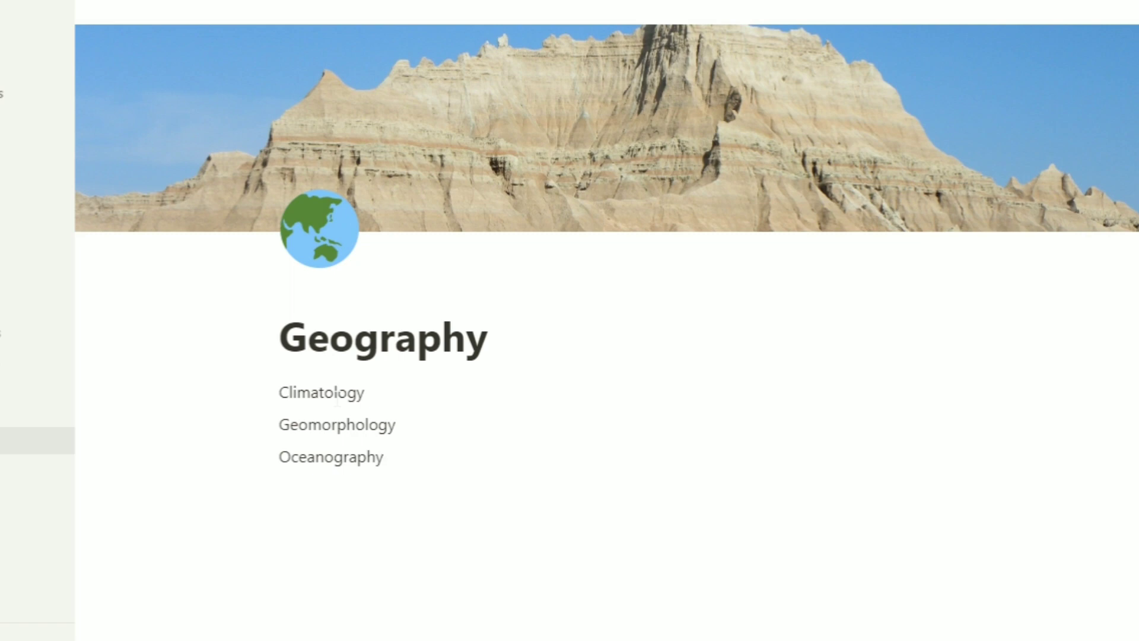
pyautogui.press('Return')
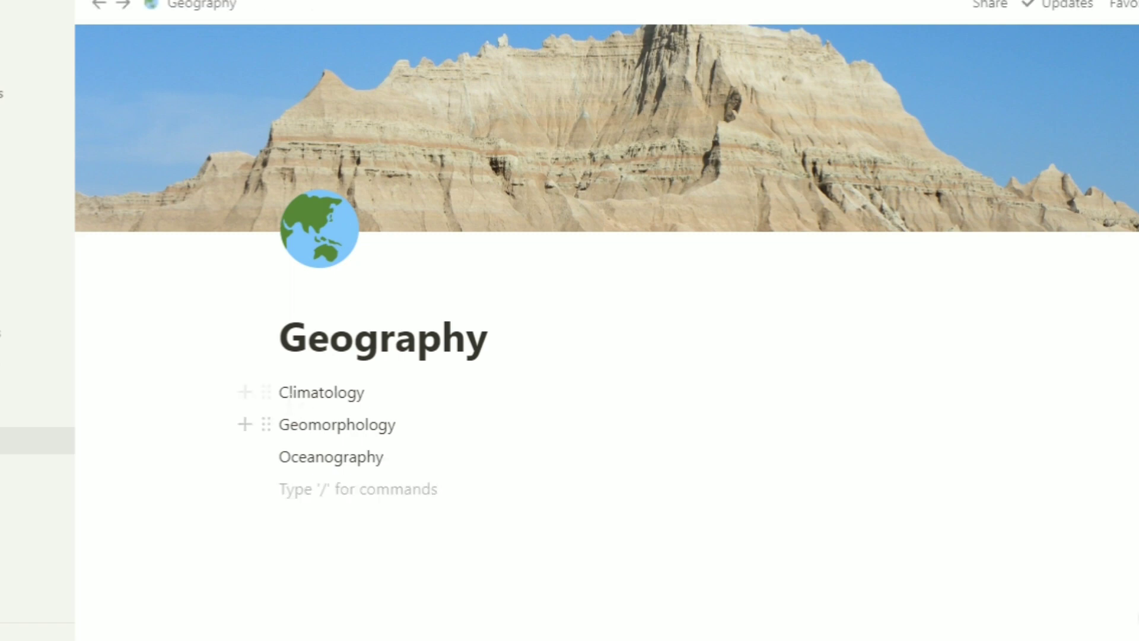
# Convert the Climatology, Geomorphology and Oceanography lines into pages using Turn into > Page.
pyautogui.click(263, 391)
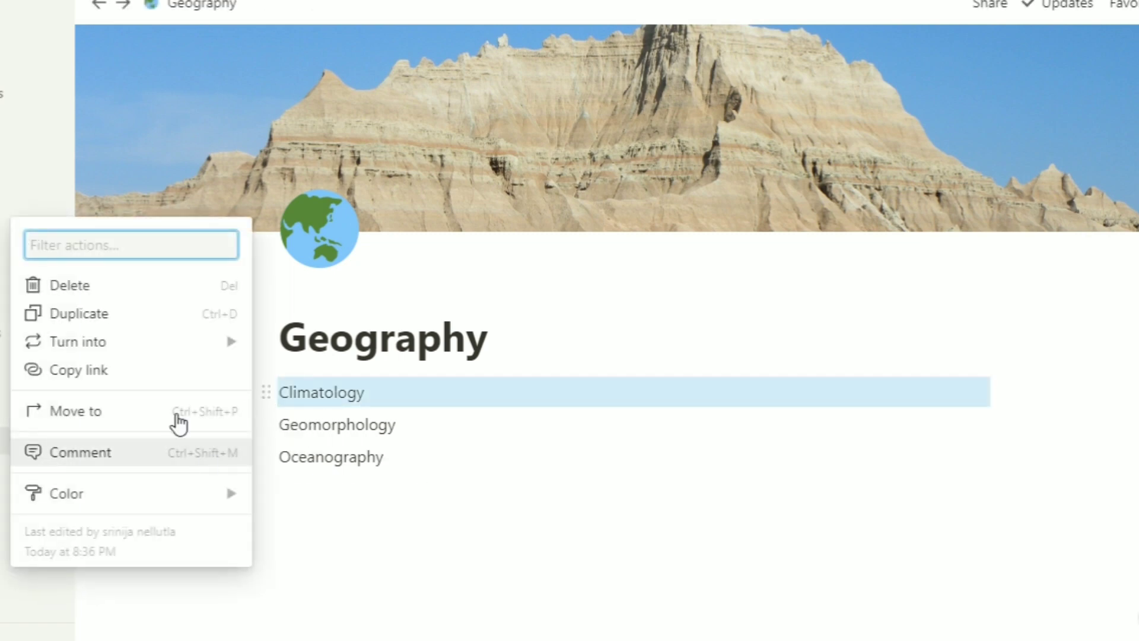
pyautogui.moveTo(100, 348)
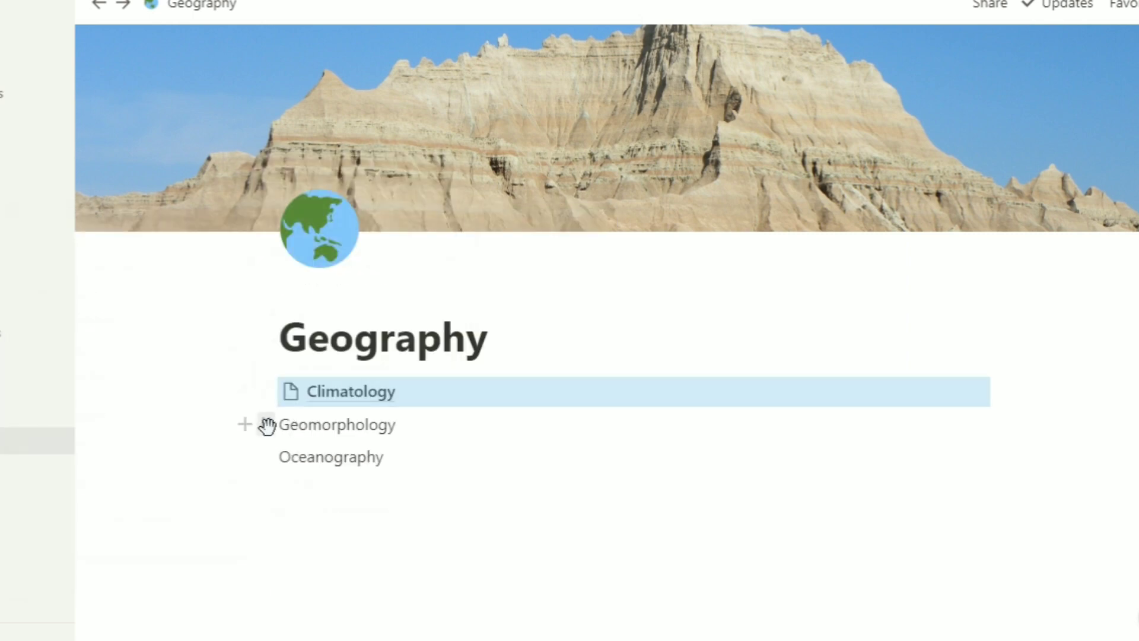
pyautogui.click(267, 425)
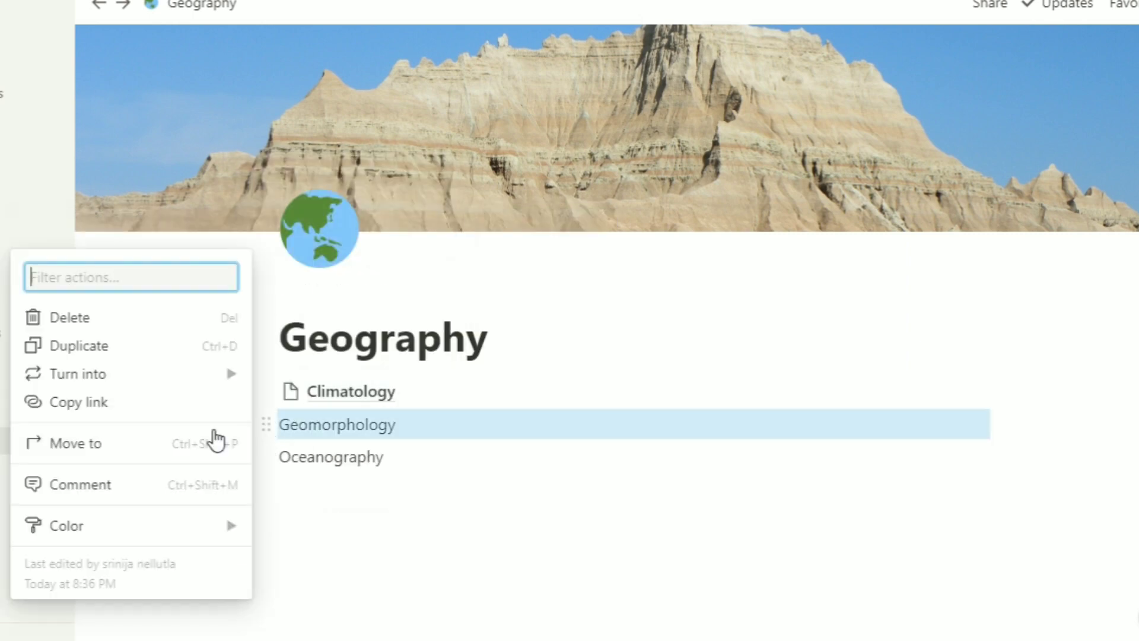
pyautogui.moveTo(172, 377)
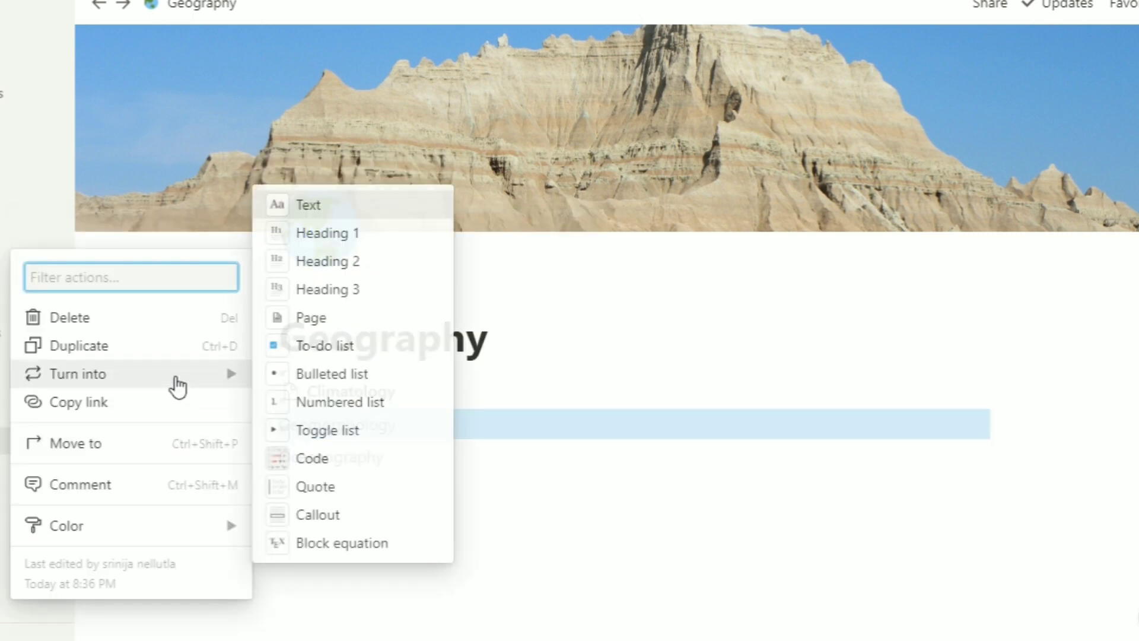
pyautogui.click(325, 323)
pyautogui.click(272, 469)
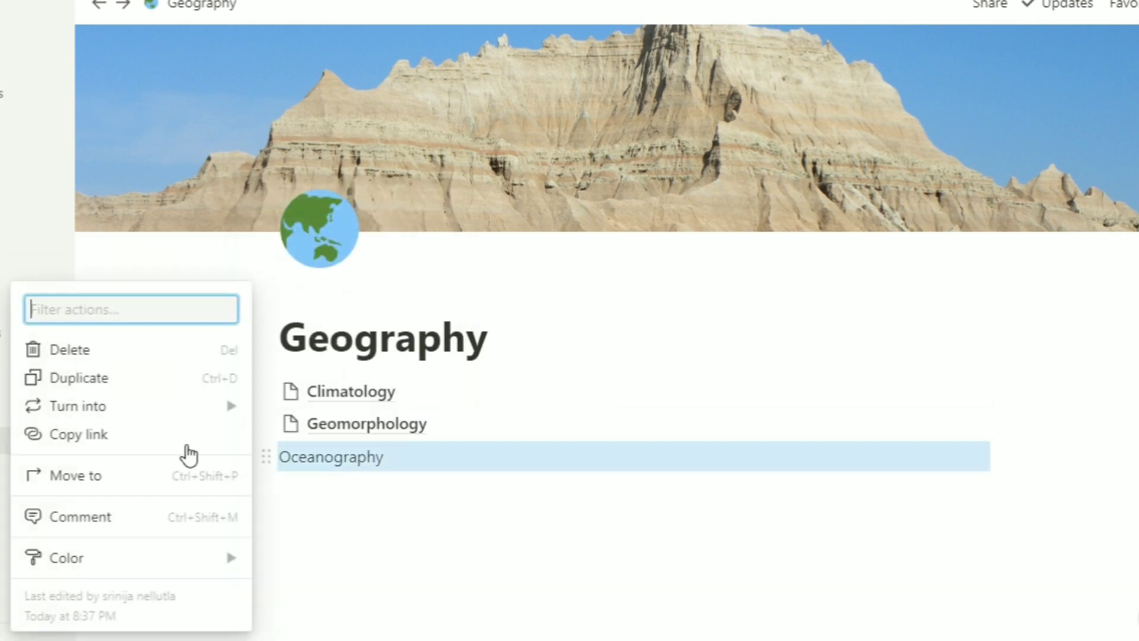
pyautogui.moveTo(190, 410)
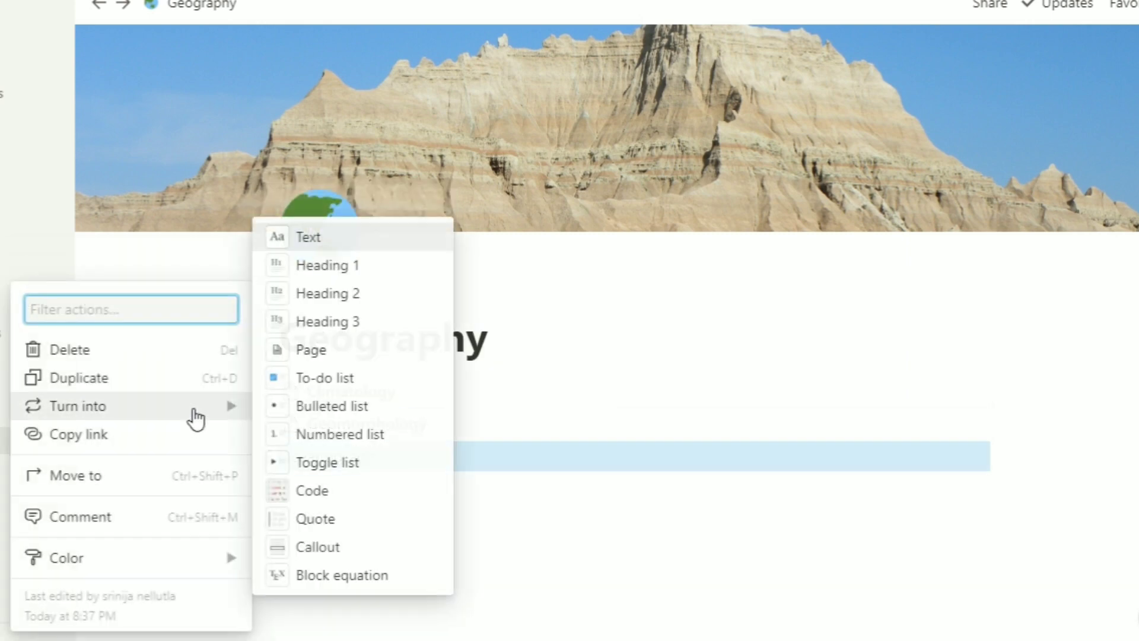
pyautogui.click(311, 356)
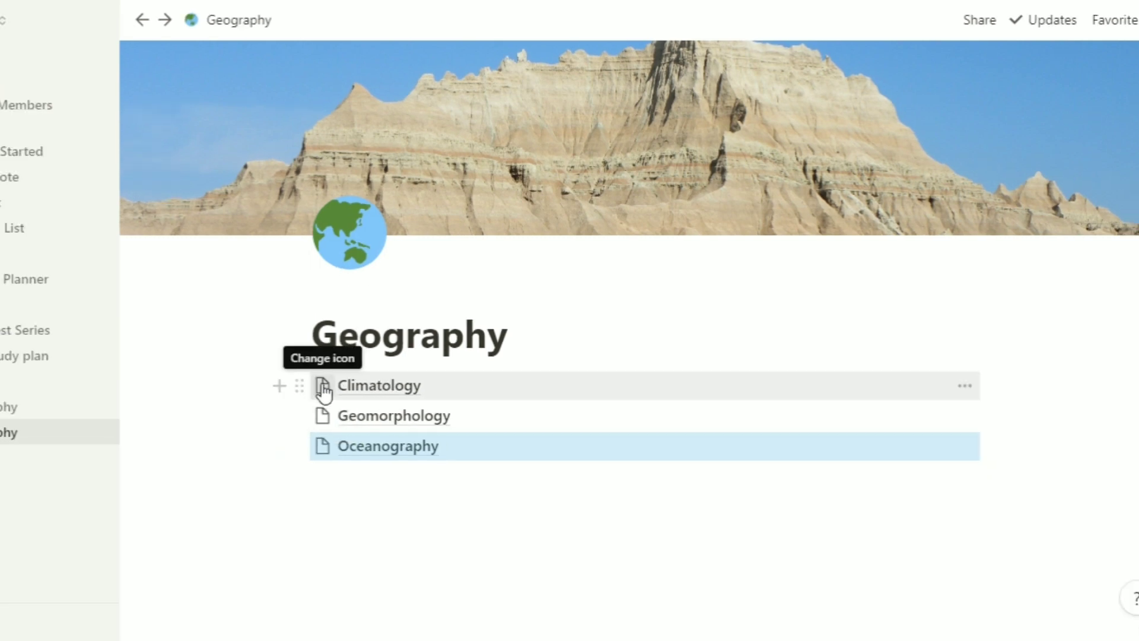
# Open Climatology and set a thunder-cloud-with-rain emoji as its page icon.
pyautogui.click(375, 390)
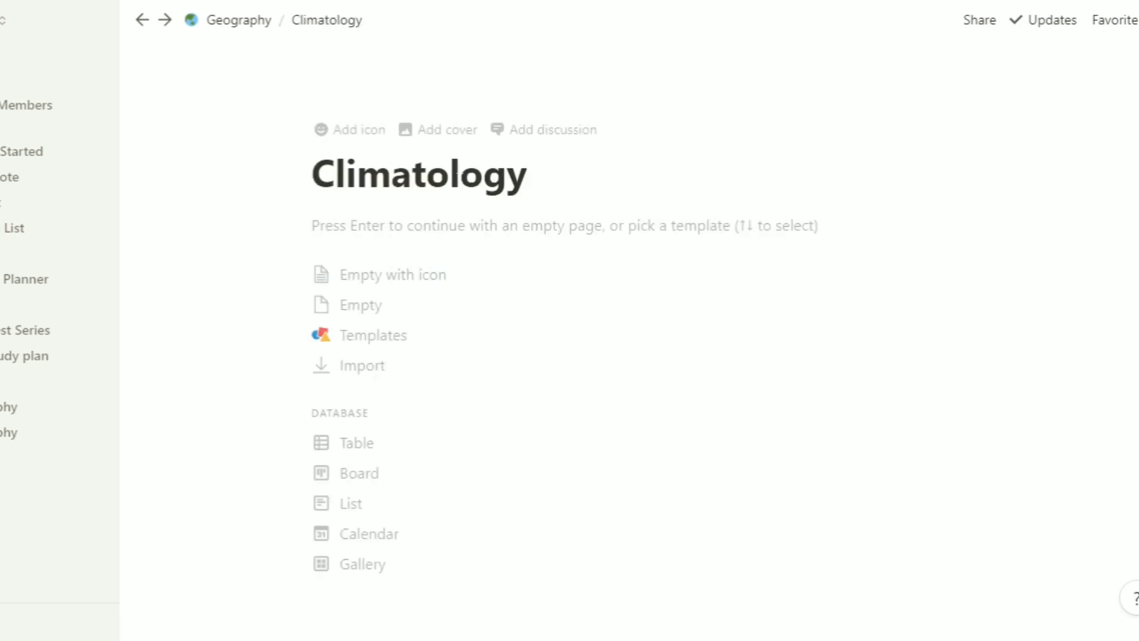
pyautogui.click(339, 141)
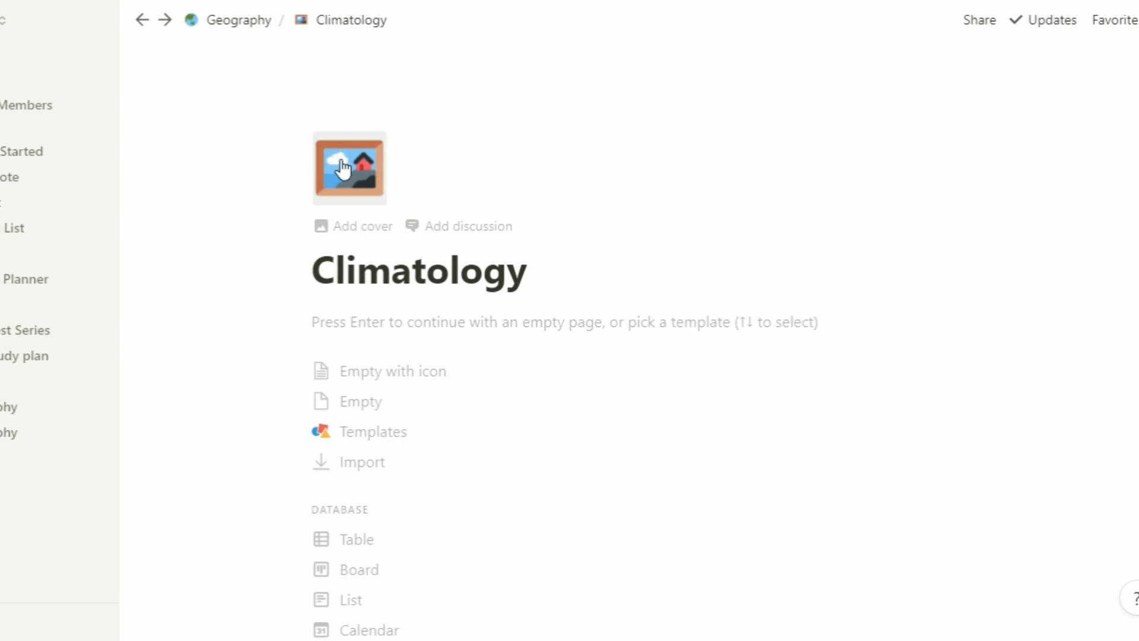
pyautogui.click(344, 172)
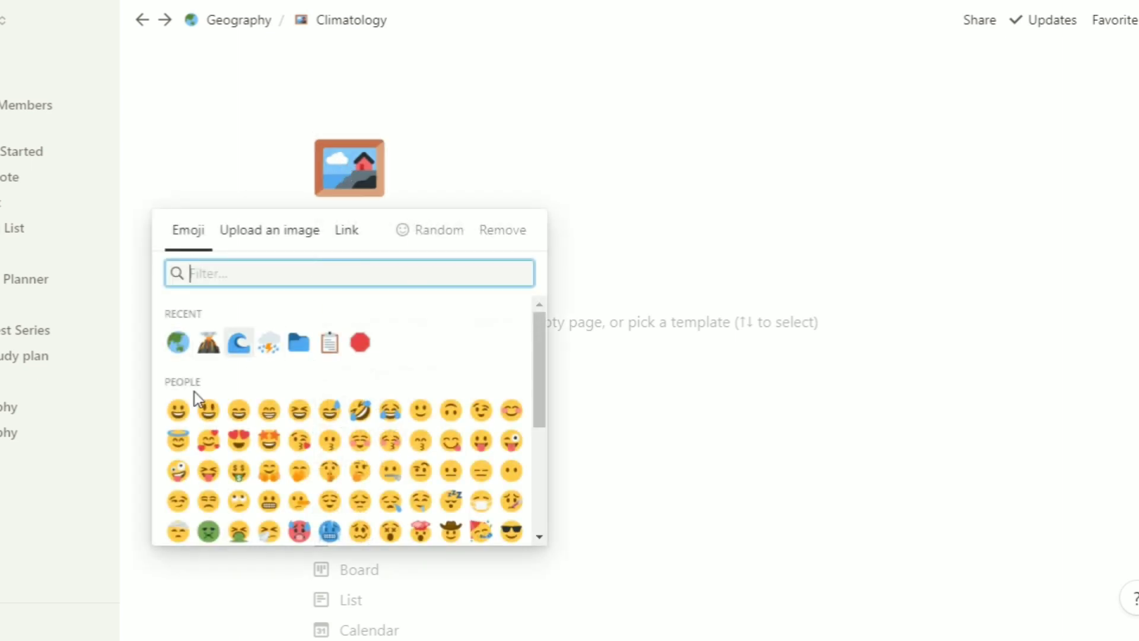
pyautogui.click(271, 350)
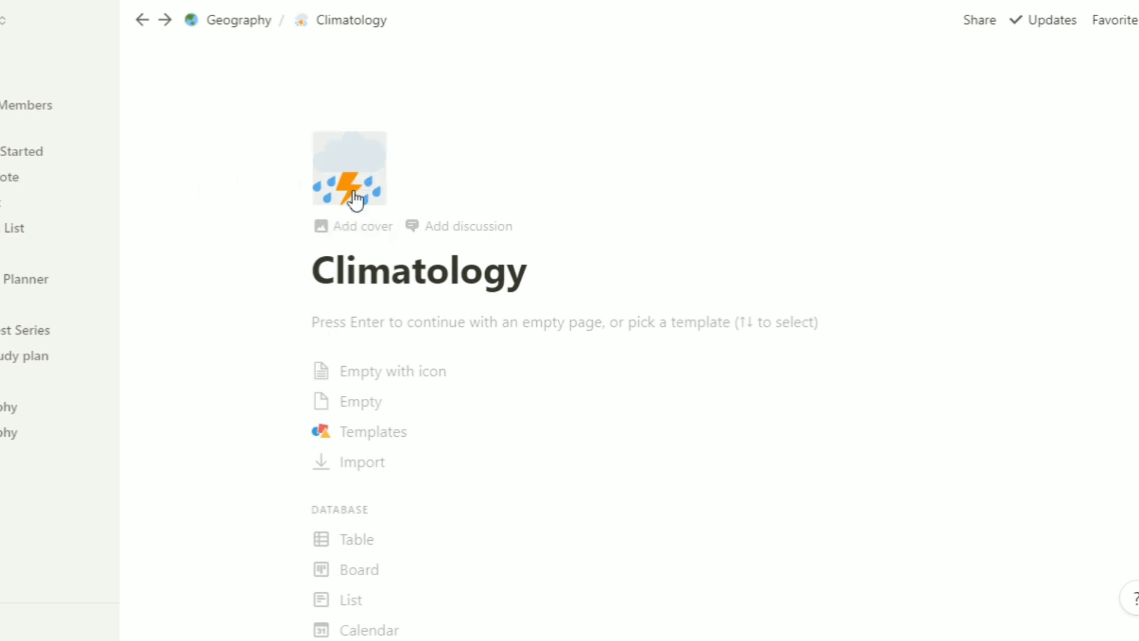
# Search Unsplash for 'rain' and set the raindrops-on-window photo as Climatology's cover.
pyautogui.click(331, 238)
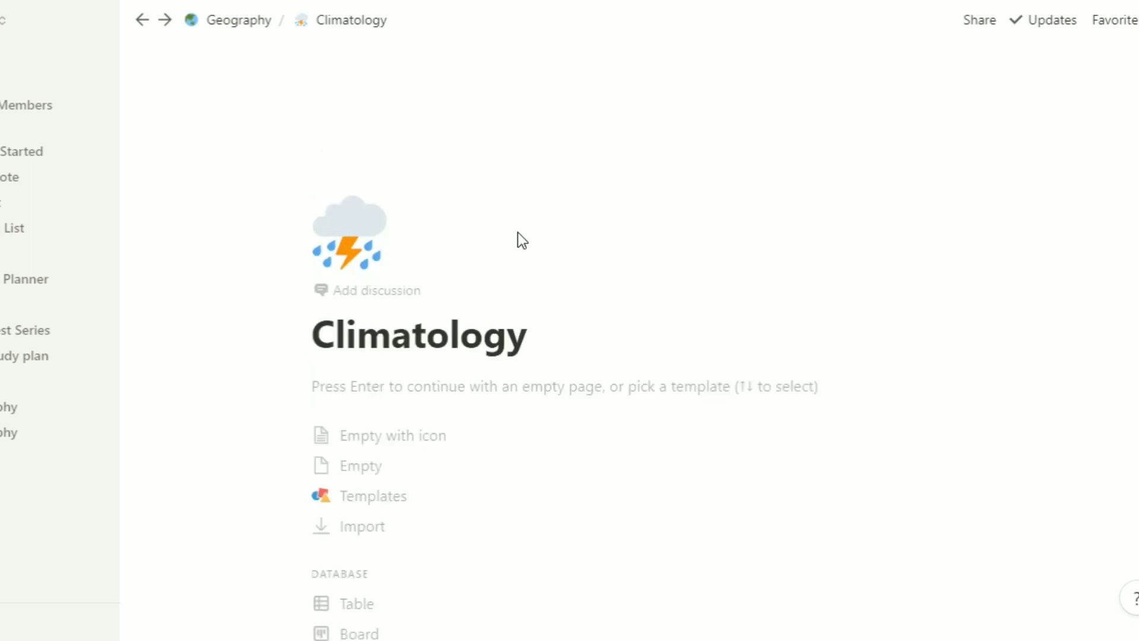
pyautogui.moveTo(646, 201)
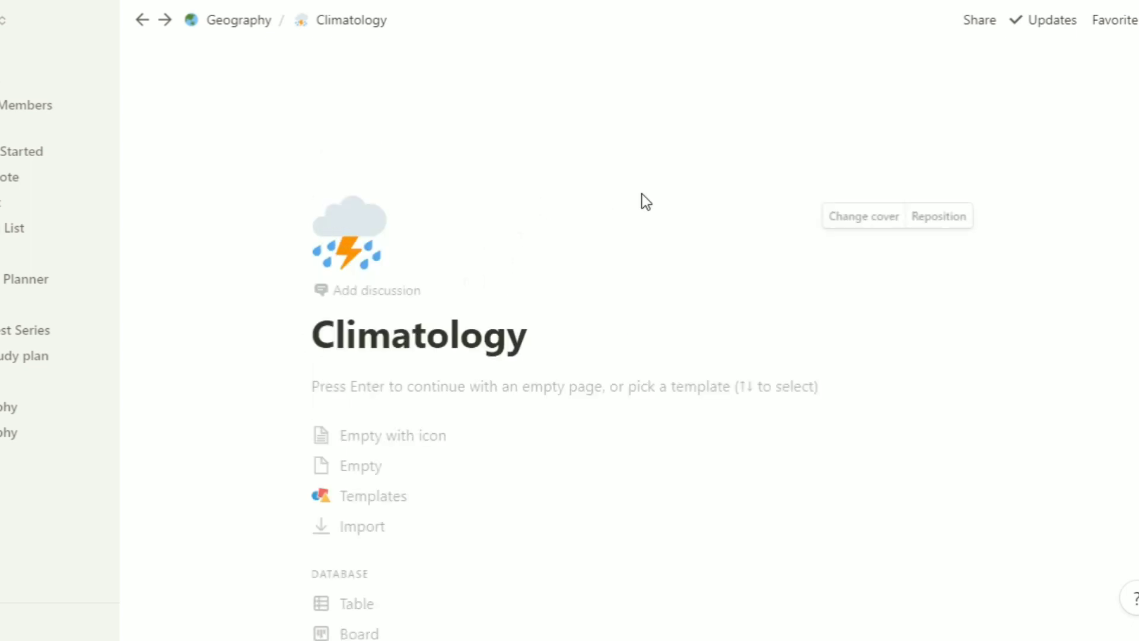
pyautogui.click(847, 223)
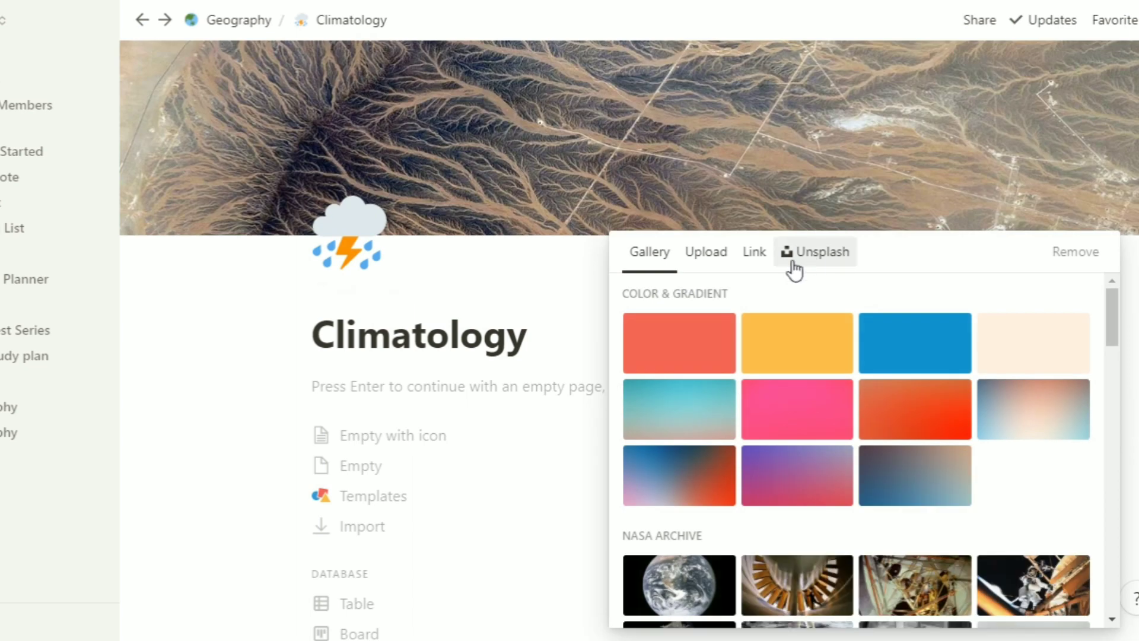
pyautogui.click(811, 263)
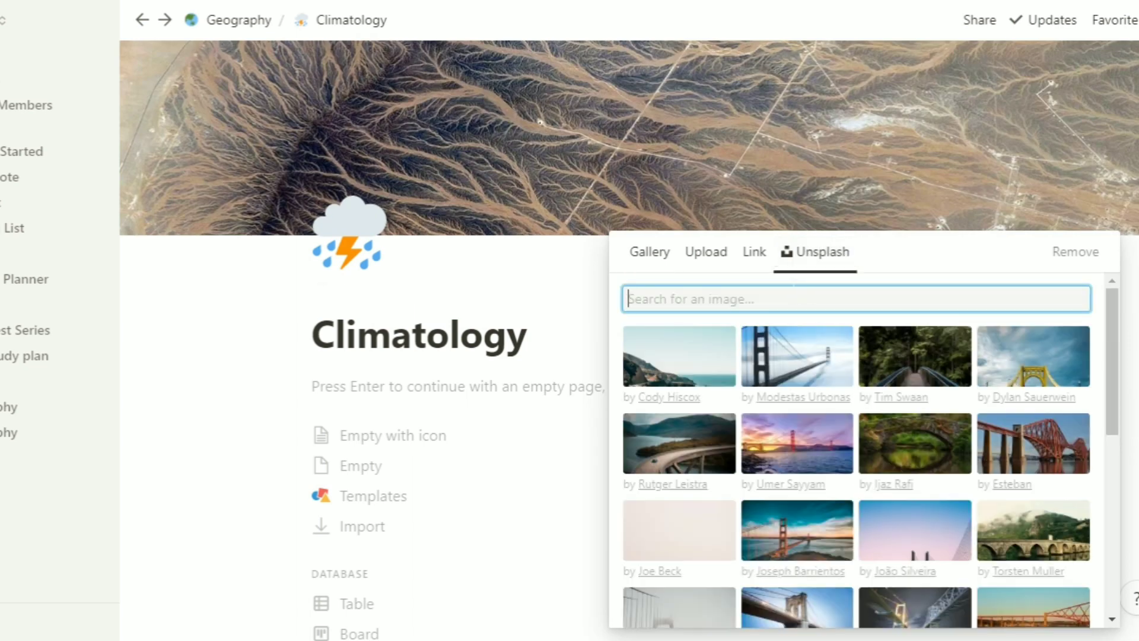
pyautogui.click(794, 283)
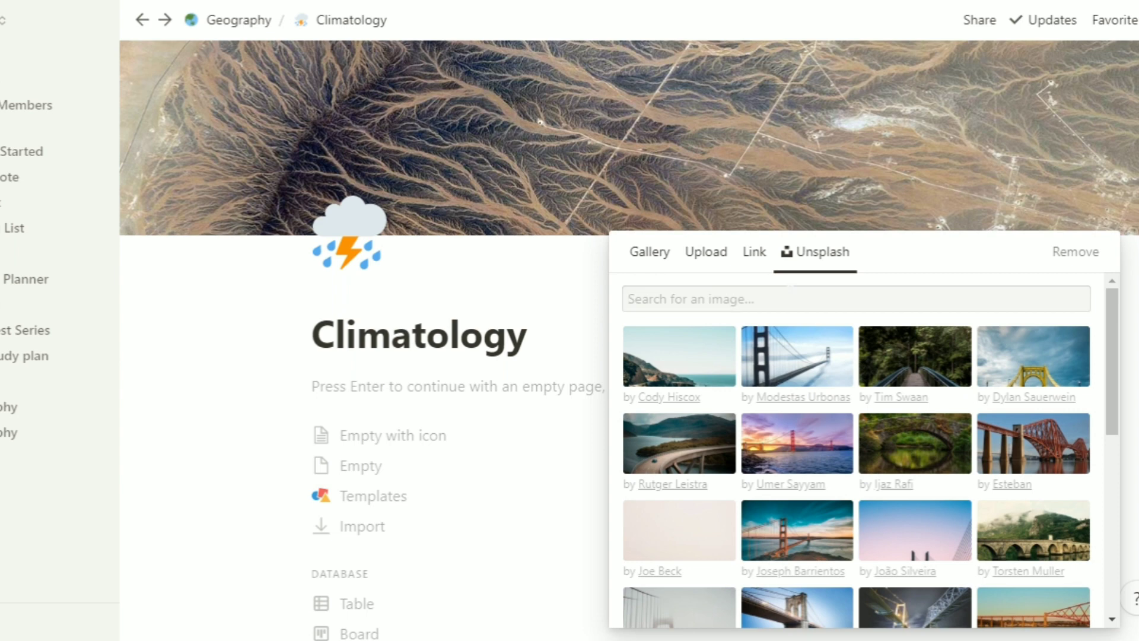
pyautogui.click(854, 298)
pyautogui.write('rain')
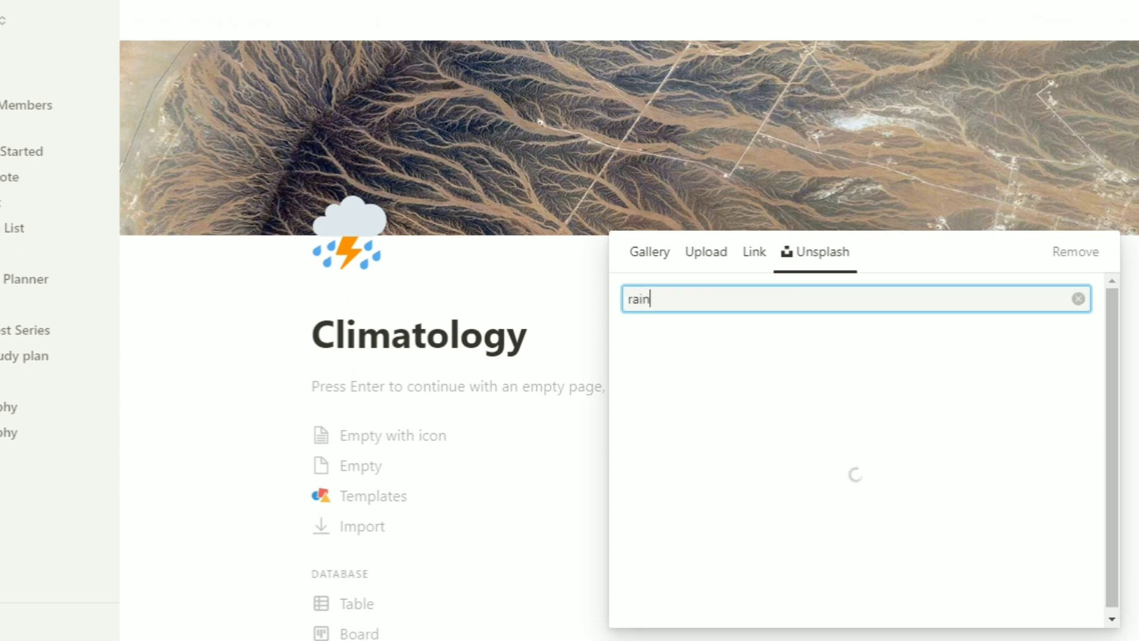
pyautogui.scroll(-3, 856, 451)
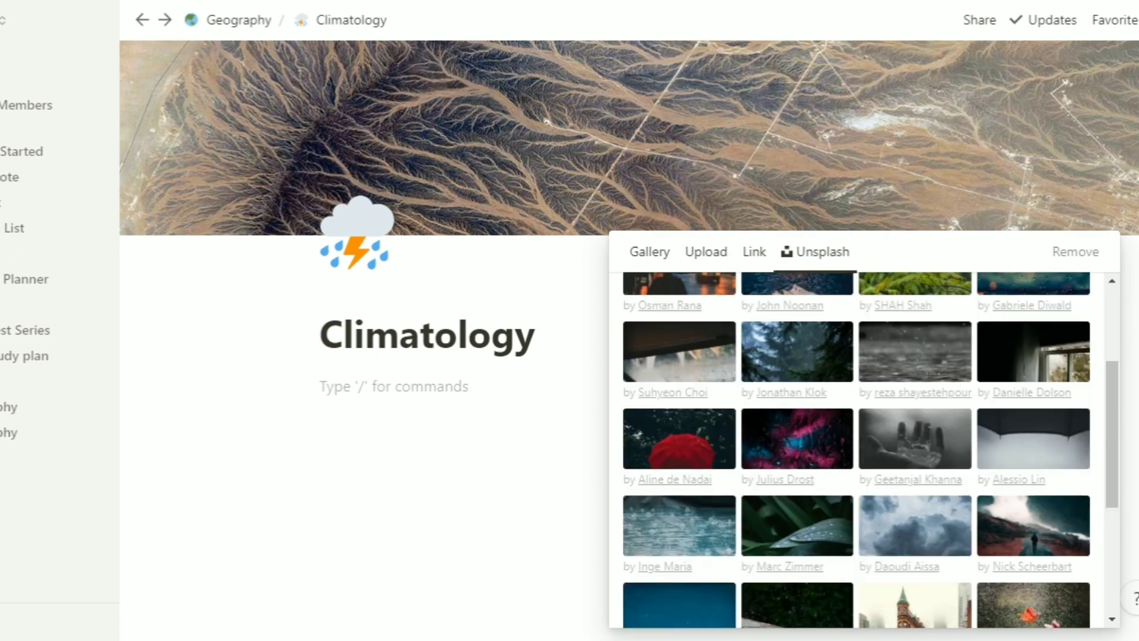
pyautogui.scroll(-4, 882, 473)
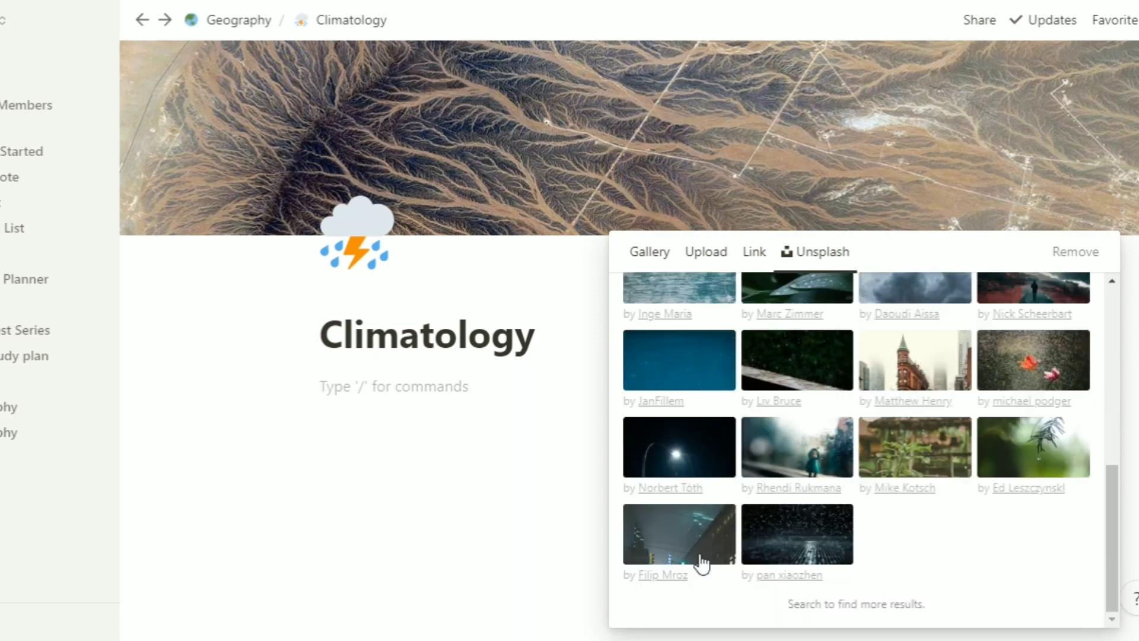
pyautogui.scroll(6, 691, 551)
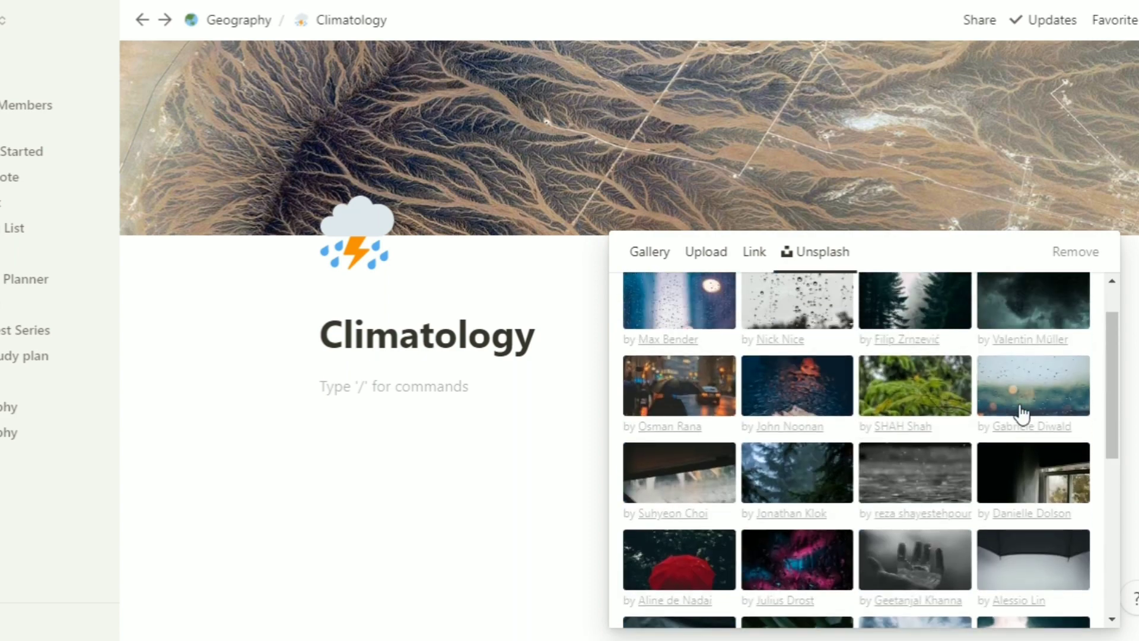
pyautogui.scroll(1, 1022, 412)
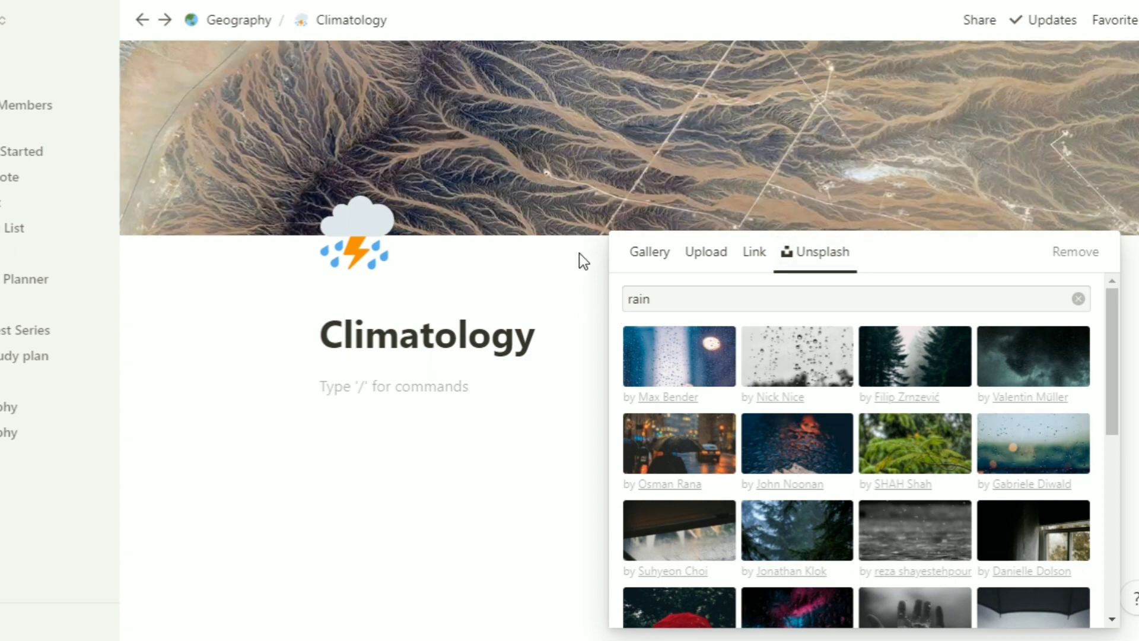
pyautogui.click(1000, 433)
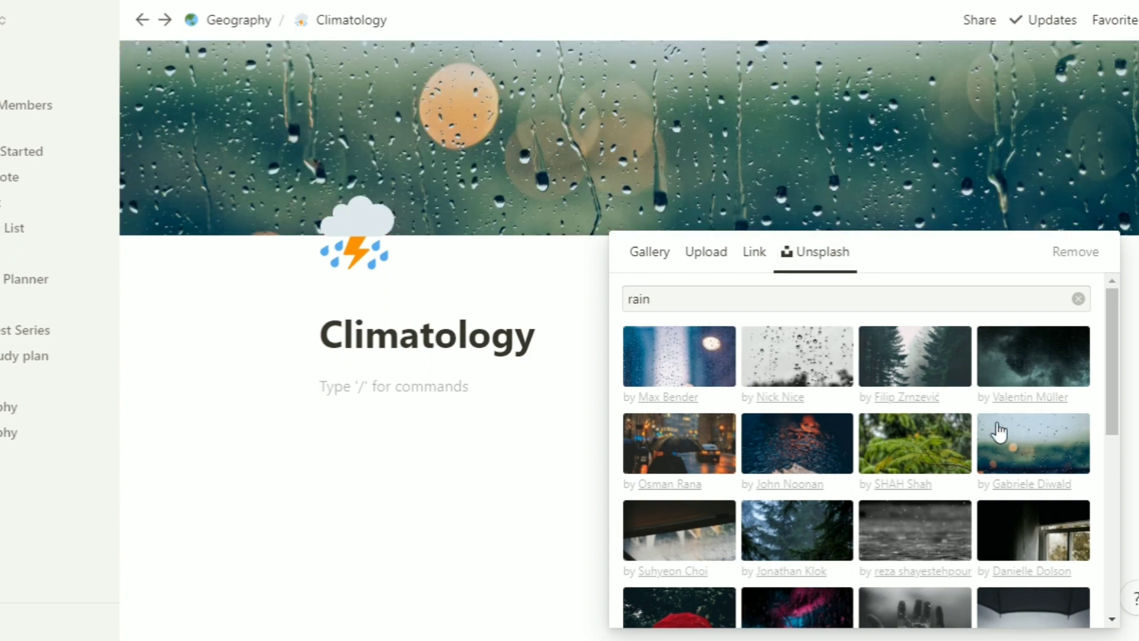
pyautogui.click(511, 276)
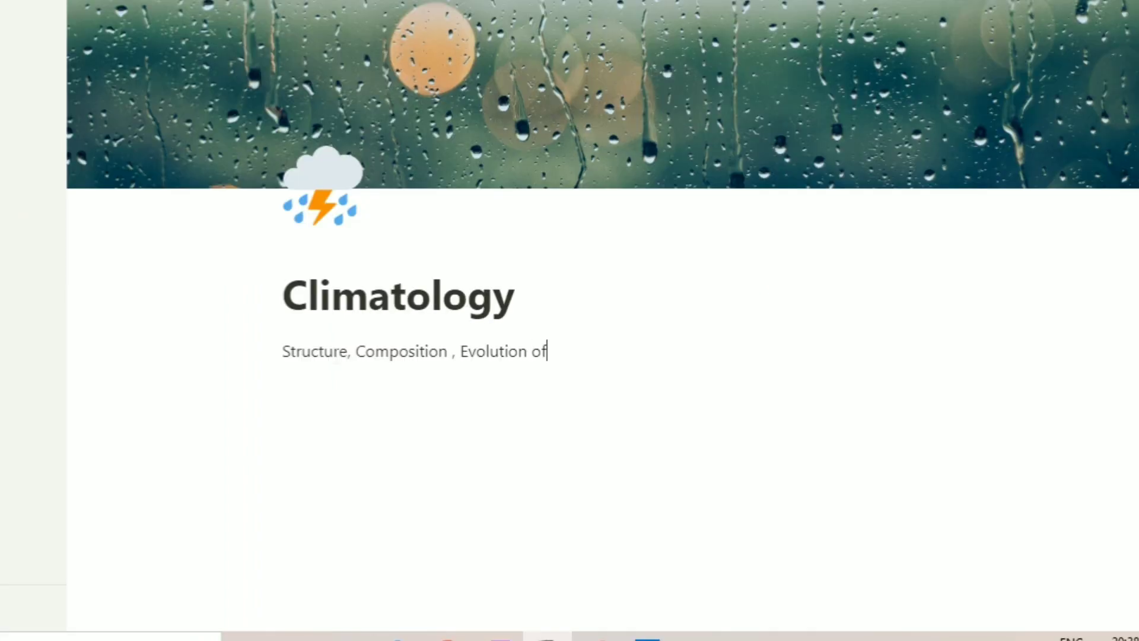
# Enter 'Structure, Composition, Evolution of Atmosphere' and begin the Temperature line beneath it.
pyautogui.write('ion of Atmosphere')
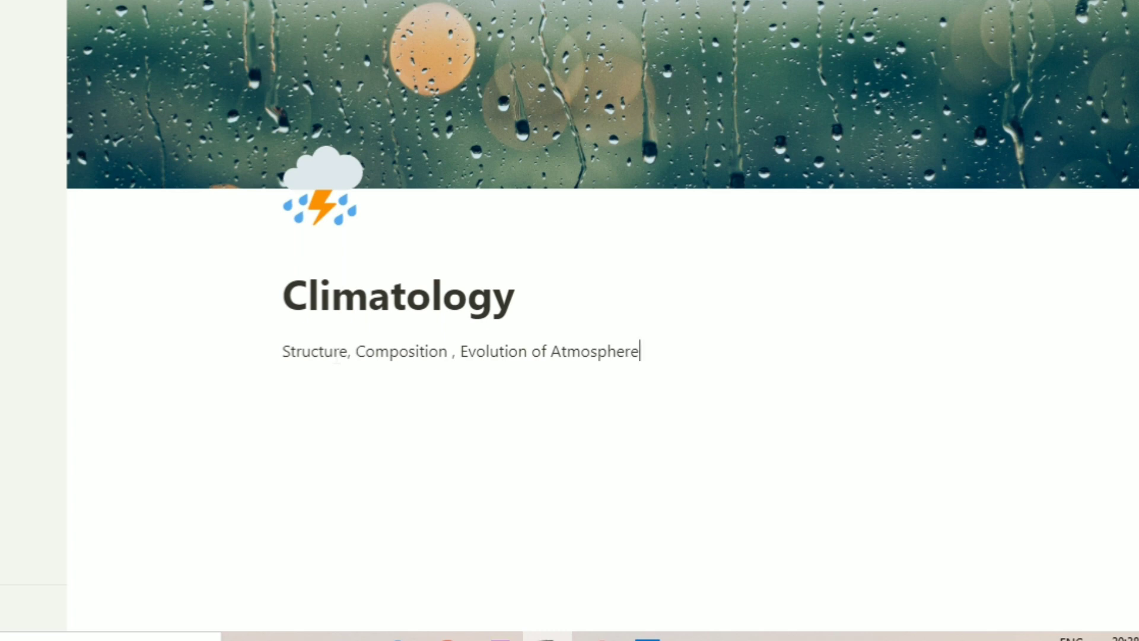
pyautogui.press('Return')
pyautogui.write('Temperature')
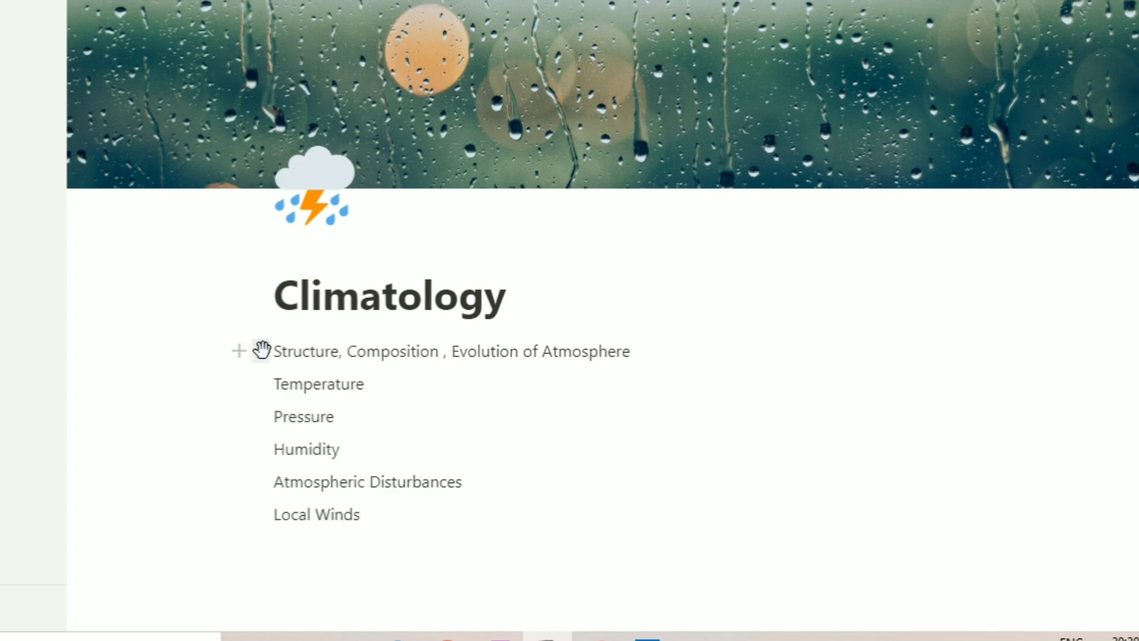
pyautogui.click(261, 350)
pyautogui.moveTo(170, 315)
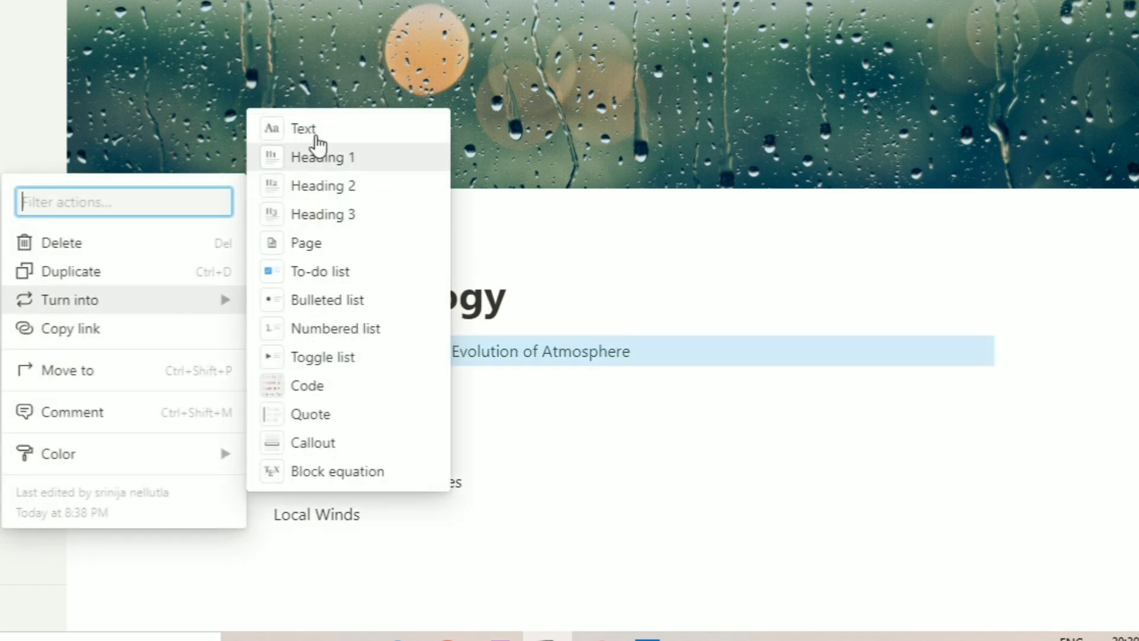
# Turn the atmosphere topic into a toggle list holding Structure, Composition and Evolution lines.
pyautogui.click(311, 362)
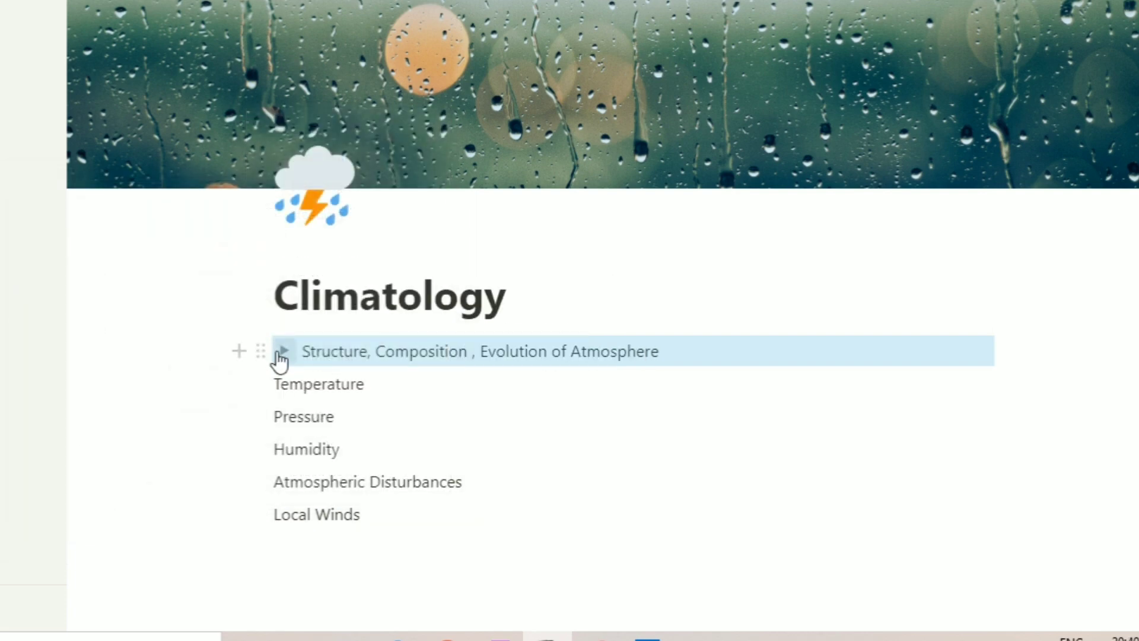
pyautogui.click(280, 353)
pyautogui.click(331, 386)
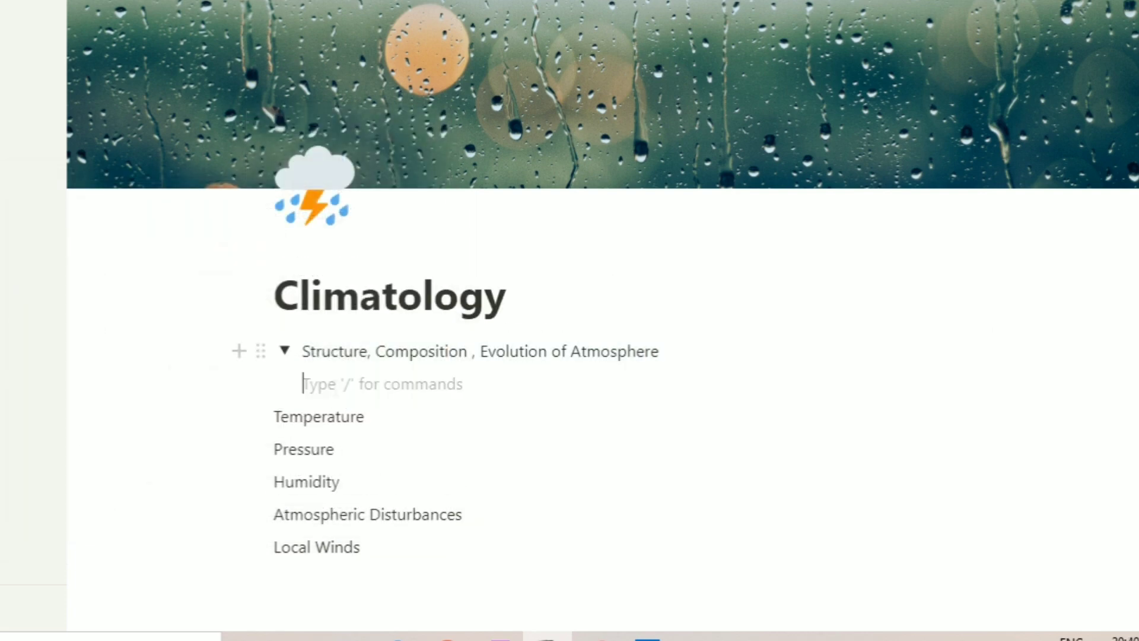
pyautogui.write('Stru')
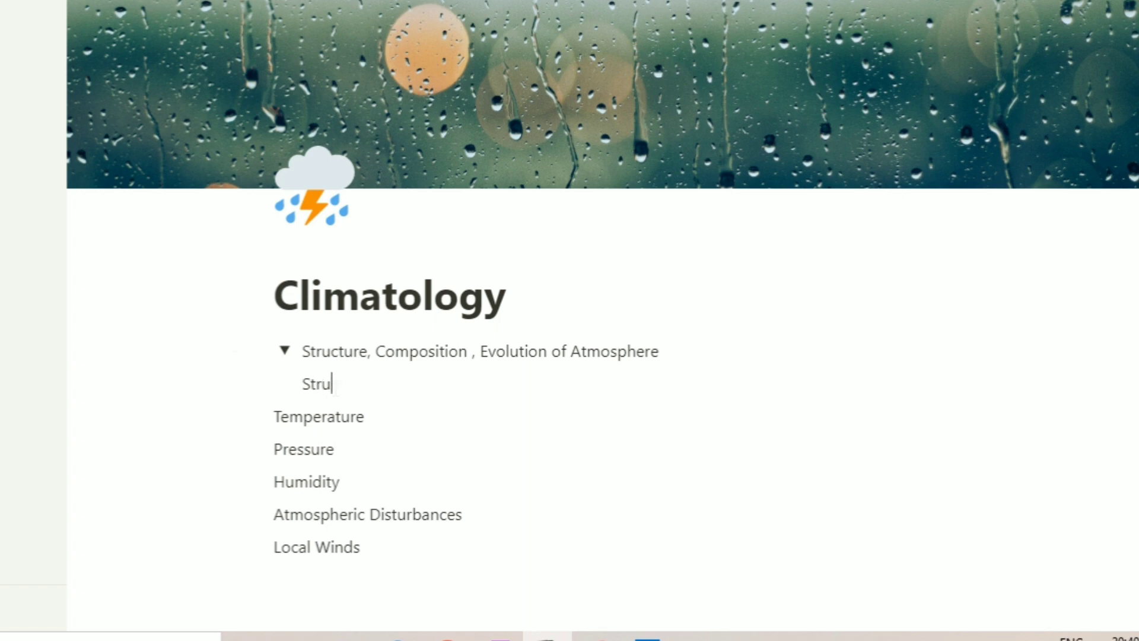
pyautogui.write('ture')
pyautogui.press('Return')
pyautogui.write('Composition')
pyautogui.press('Return')
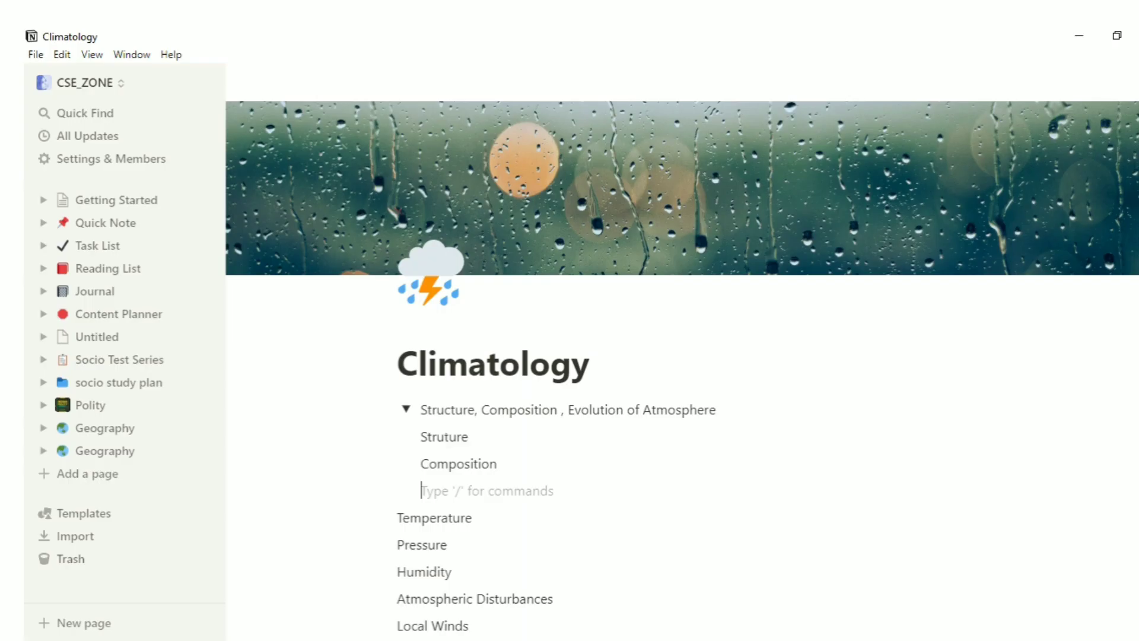
pyautogui.write('Evolution')
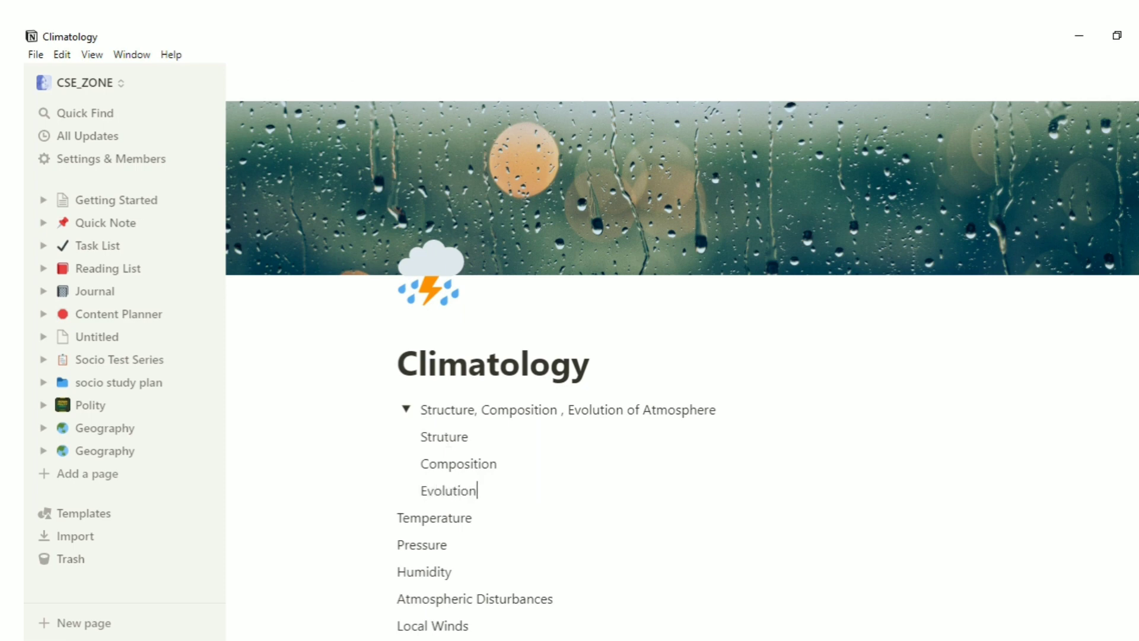
pyautogui.click(462, 436)
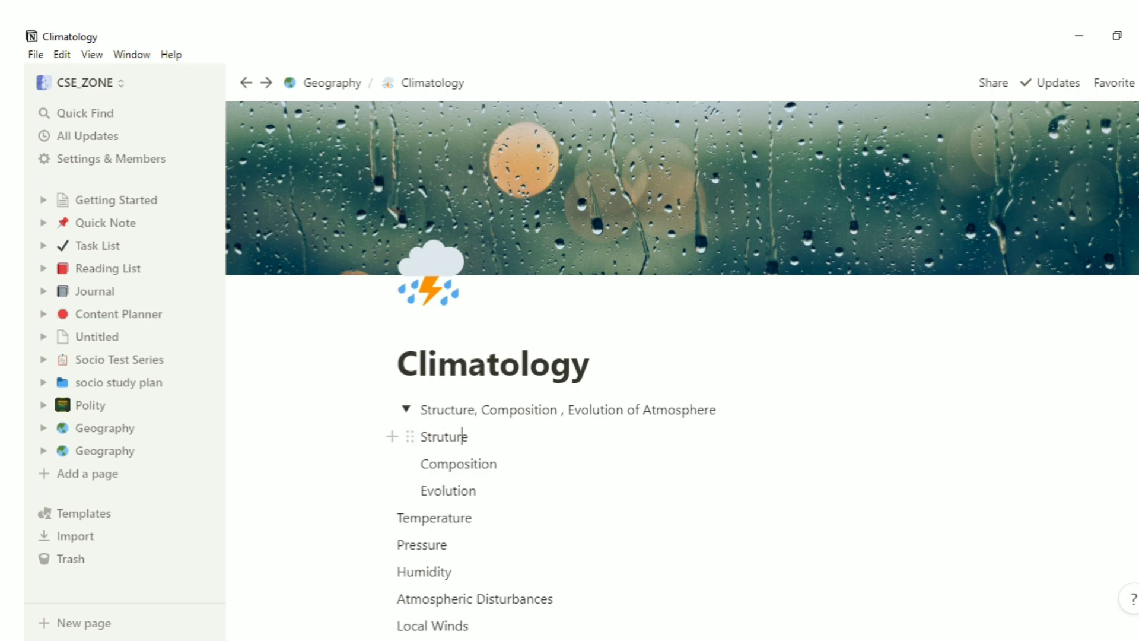
# Correct 'Struture' to 'Structure', make it a Heading 1, and add an empty line below.
pyautogui.write('c')
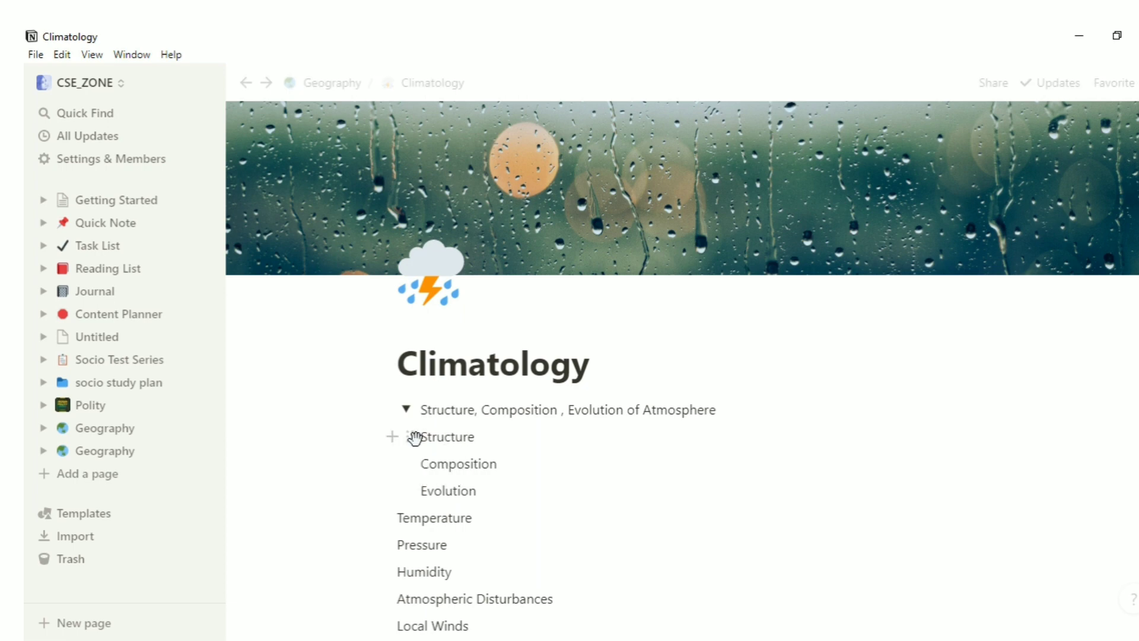
pyautogui.click(410, 437)
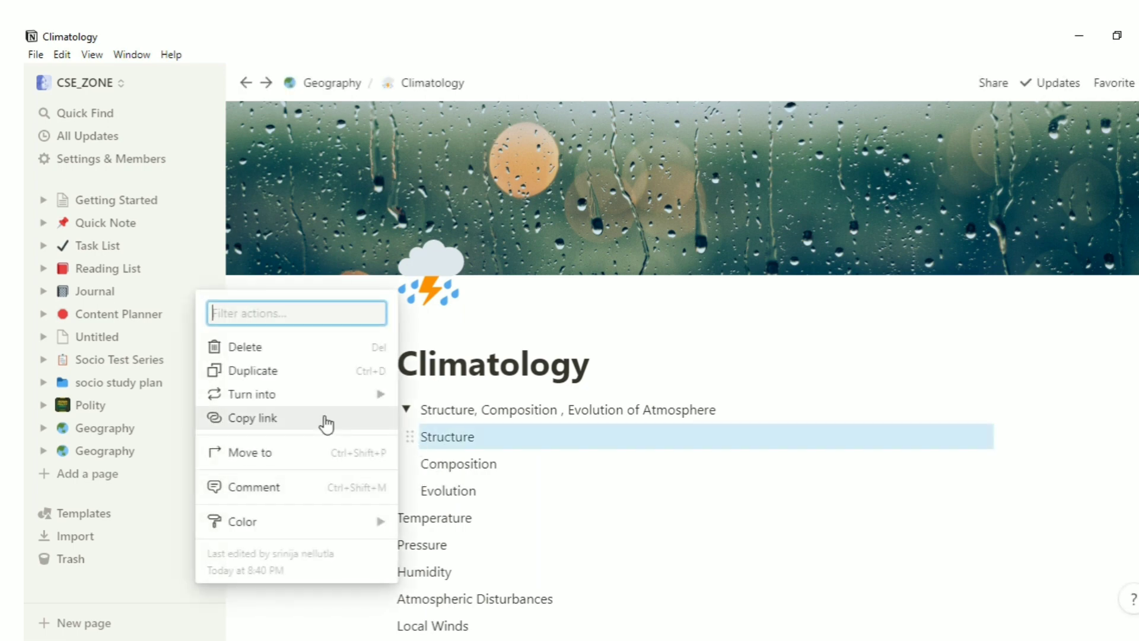
pyautogui.moveTo(350, 398)
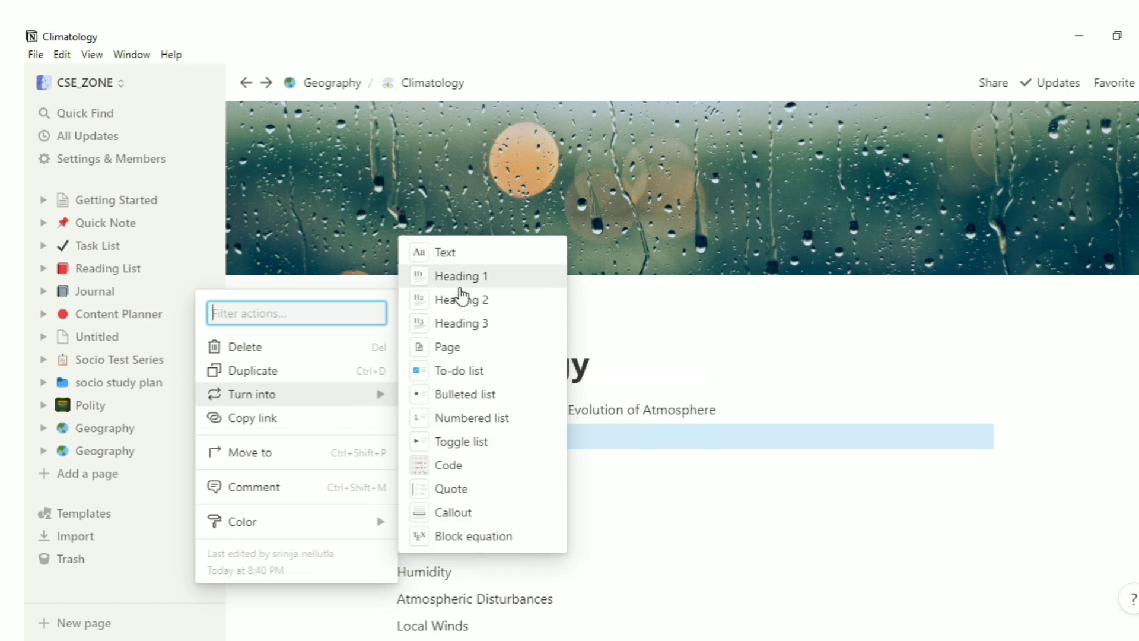
pyautogui.click(463, 283)
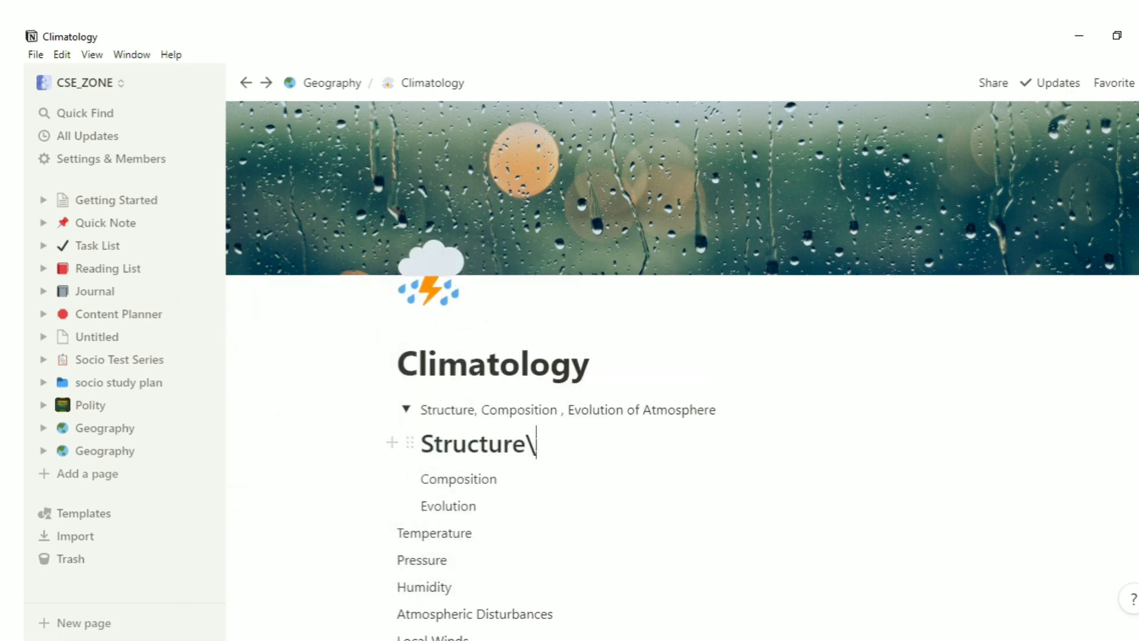
pyautogui.press('Return')
pyautogui.press('BackSpace')
pyautogui.press('Return')
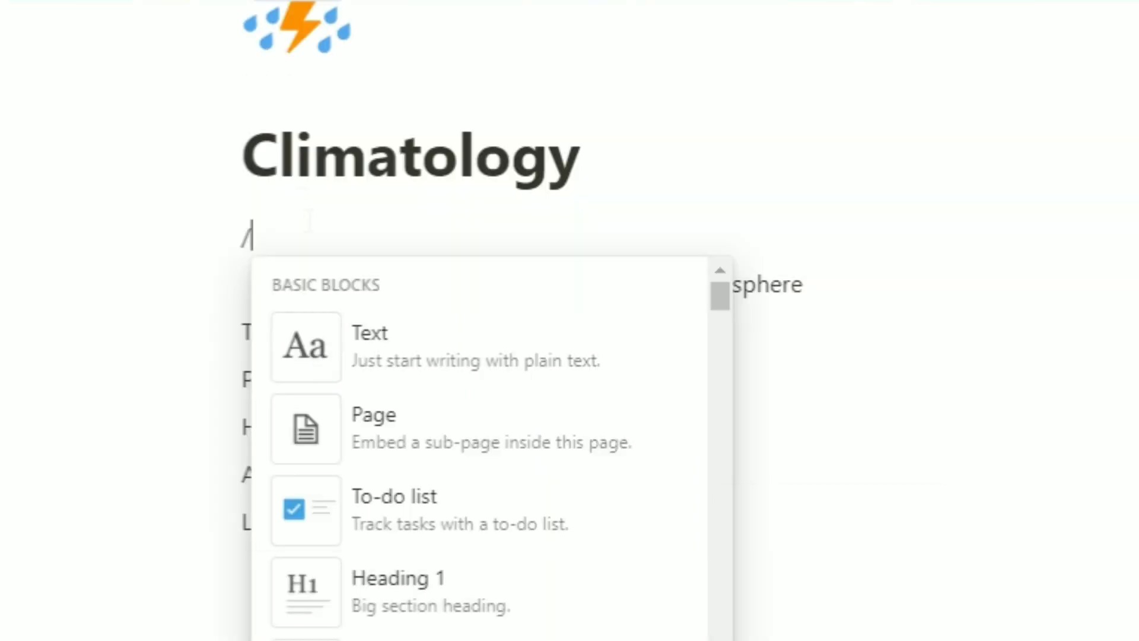
# Insert a Geography / Climatology breadcrumb block, then use it to open the Geography page.
pyautogui.write('bre')
pyautogui.moveTo(359, 379)
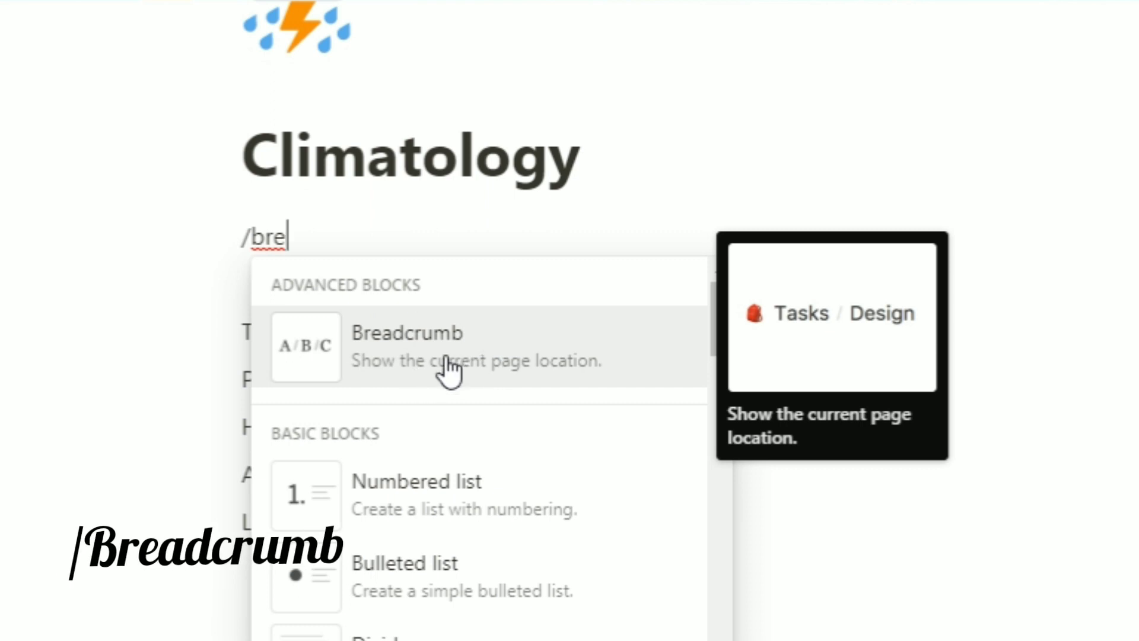
pyautogui.click(475, 365)
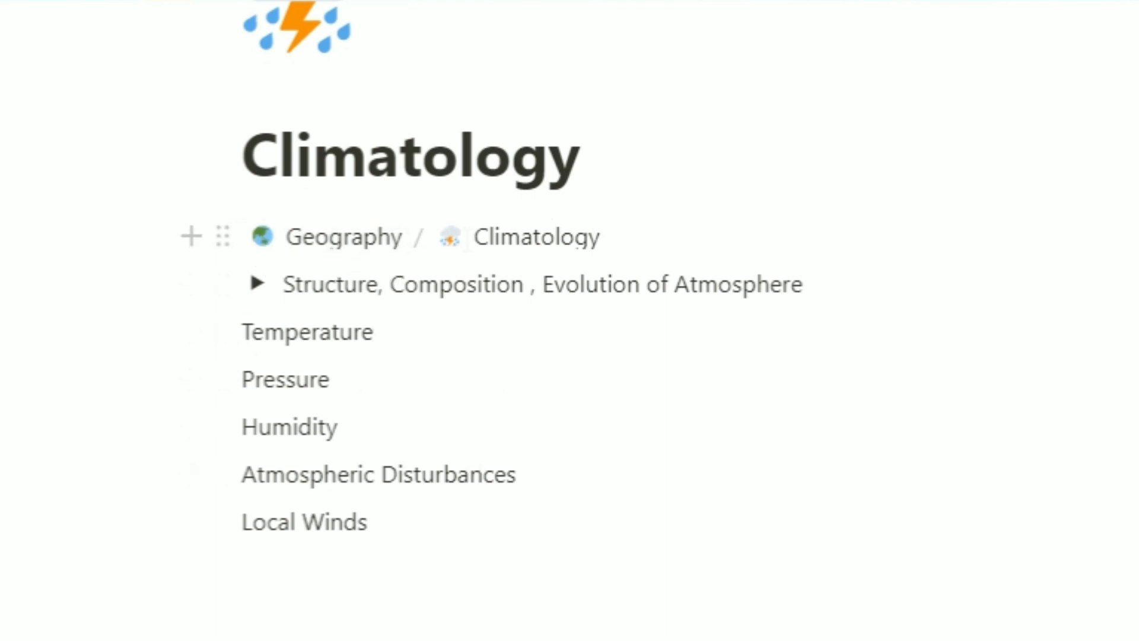
pyautogui.click(323, 249)
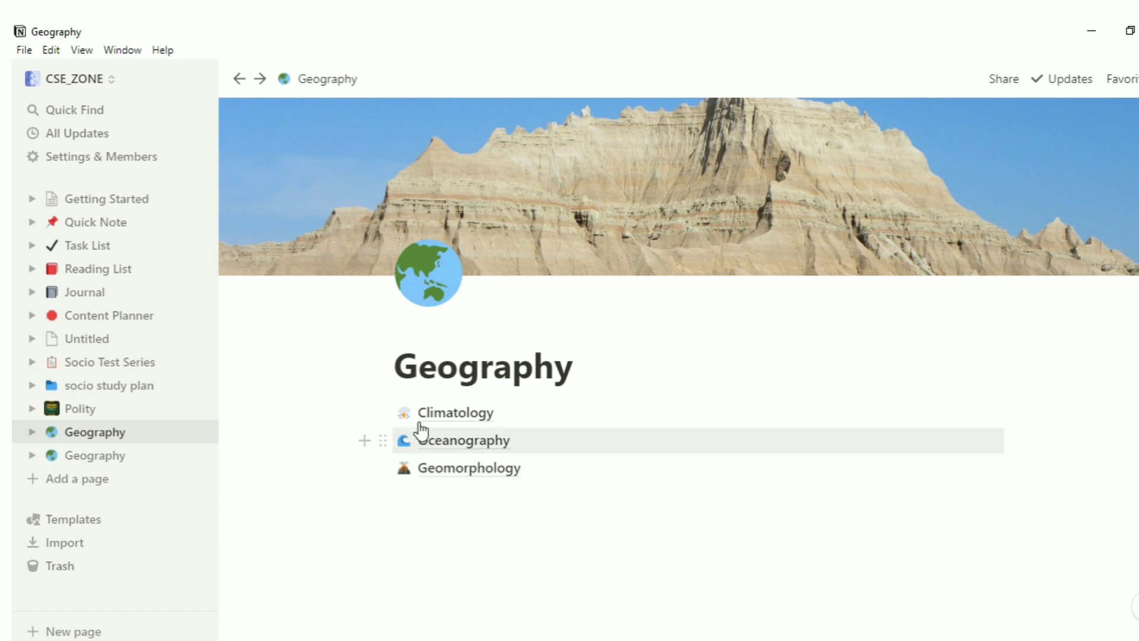
# Open Climatology and expand the Structure, Atmospheric Circulation and Pressure, and Humidity-Clouds-Precipitation toggles.
pyautogui.click(425, 412)
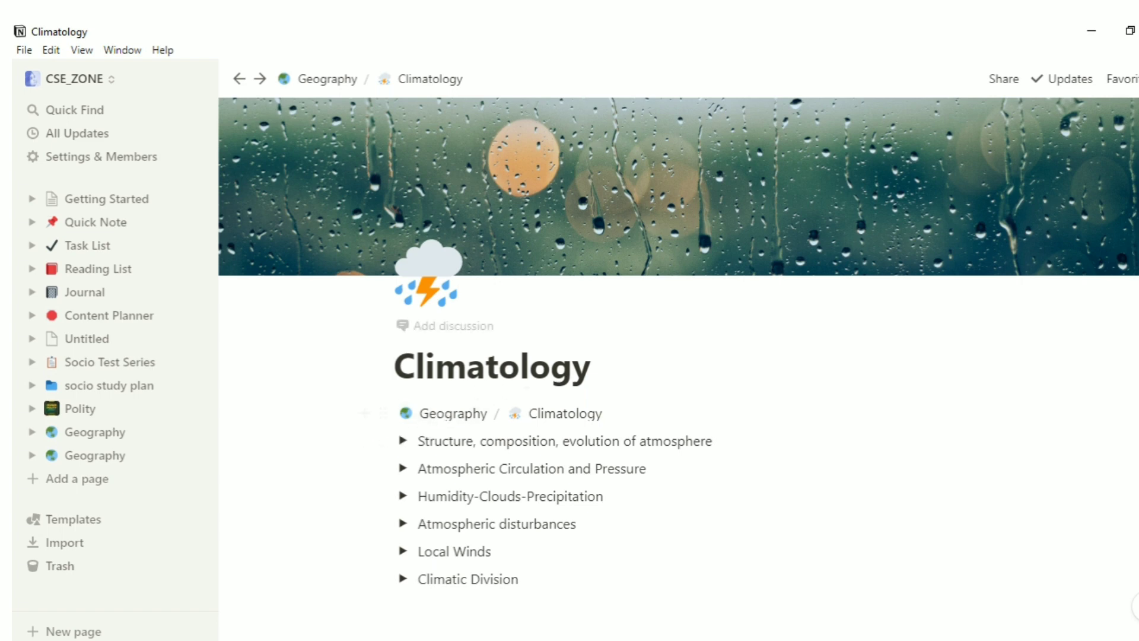
pyautogui.click(399, 446)
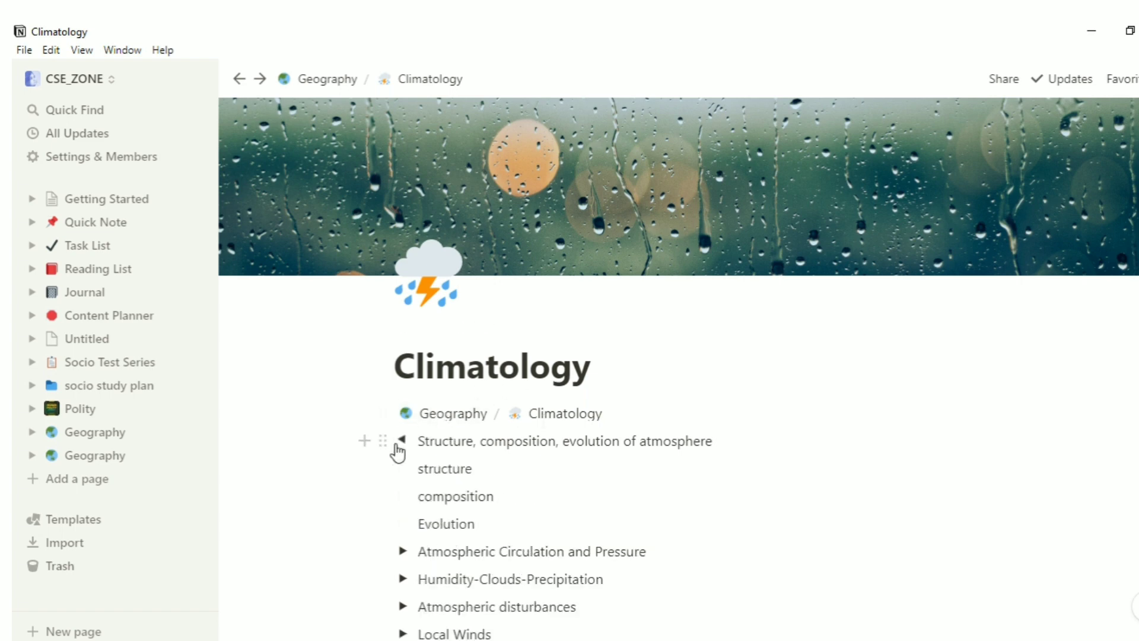
pyautogui.click(402, 441)
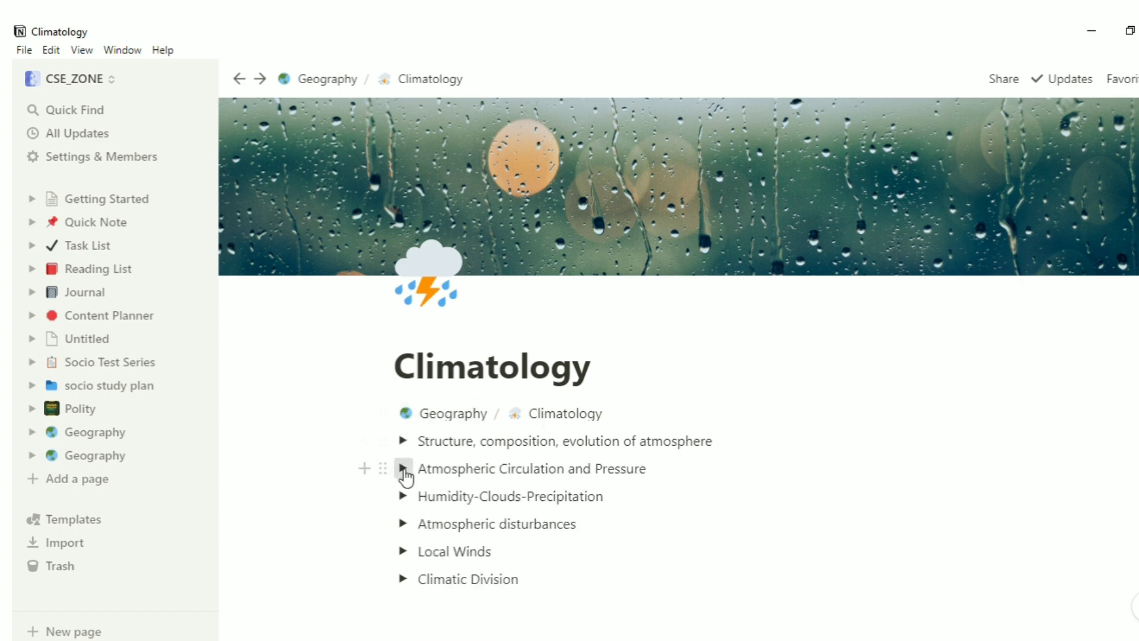
pyautogui.click(402, 468)
pyautogui.scroll(-2, 406, 477)
pyautogui.scroll(-1, 406, 478)
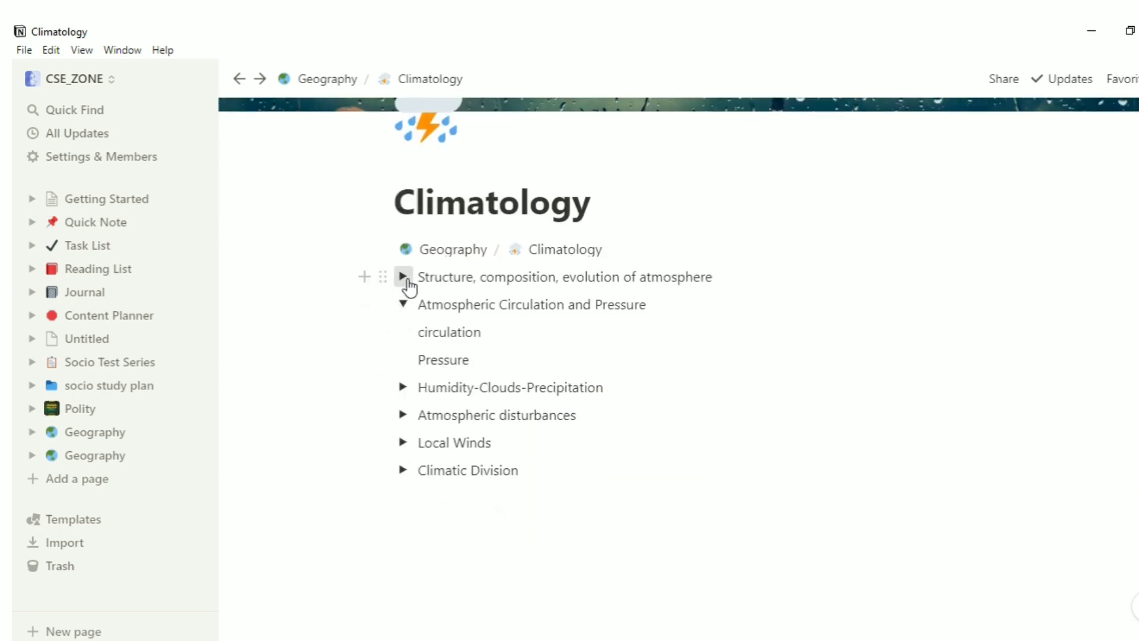
pyautogui.click(403, 278)
pyautogui.click(402, 470)
pyautogui.scroll(-2, 402, 487)
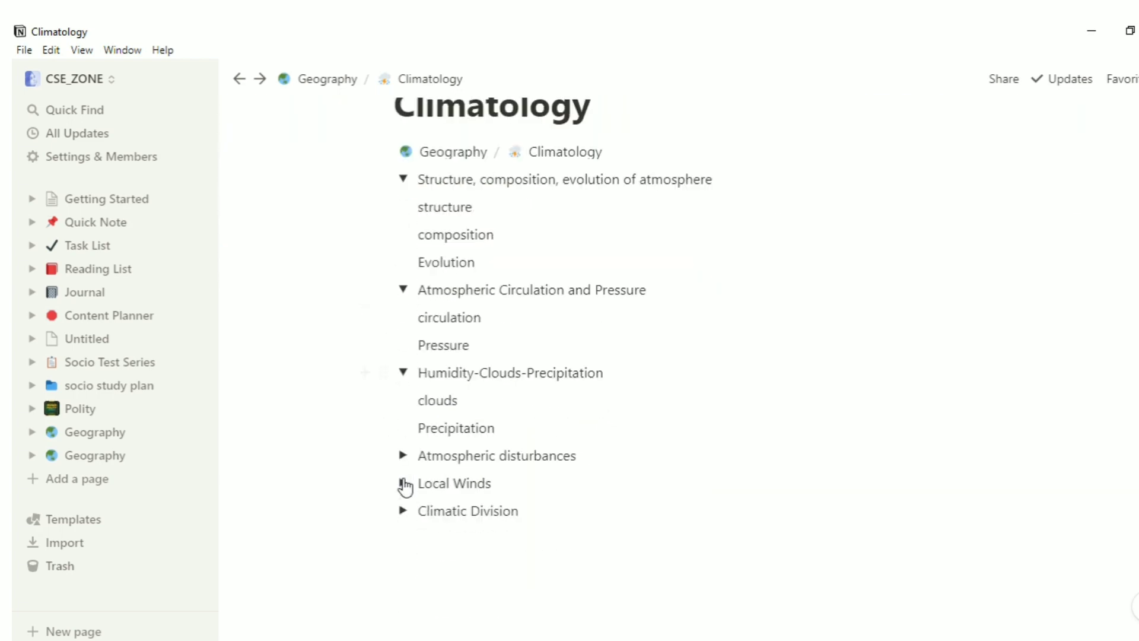
# Expand the Atmospheric disturbances, Local Winds and Climatic Division toggles, then return to Geography.
pyautogui.click(403, 412)
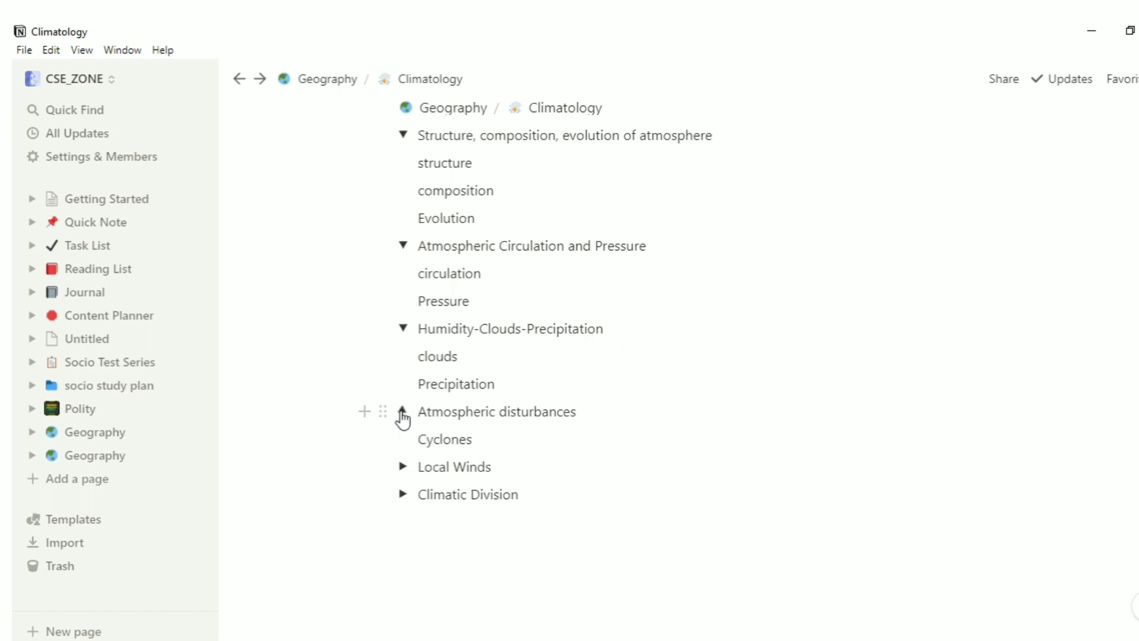
pyautogui.click(403, 467)
pyautogui.click(404, 523)
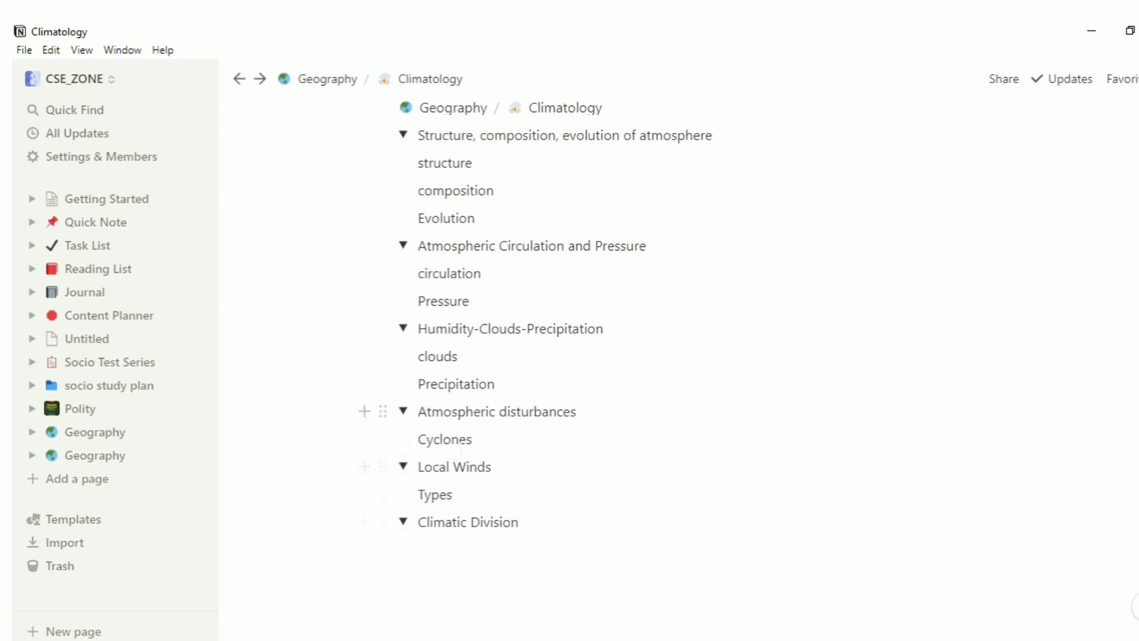
pyautogui.scroll(4, 533, 356)
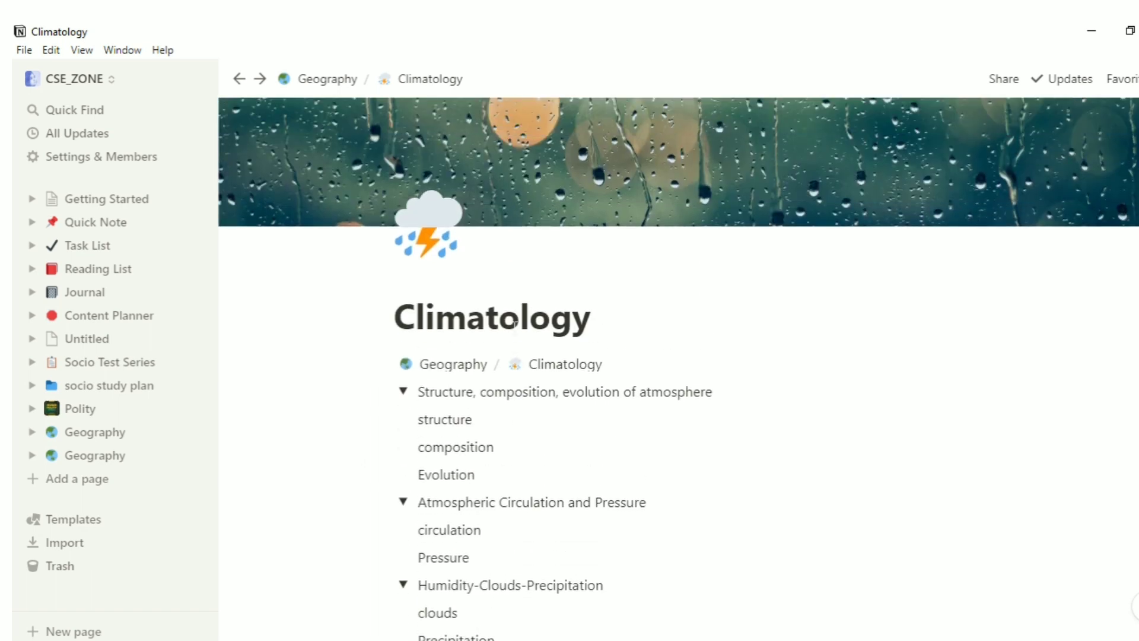
pyautogui.scroll(1, 534, 356)
pyautogui.scroll(-1, 515, 326)
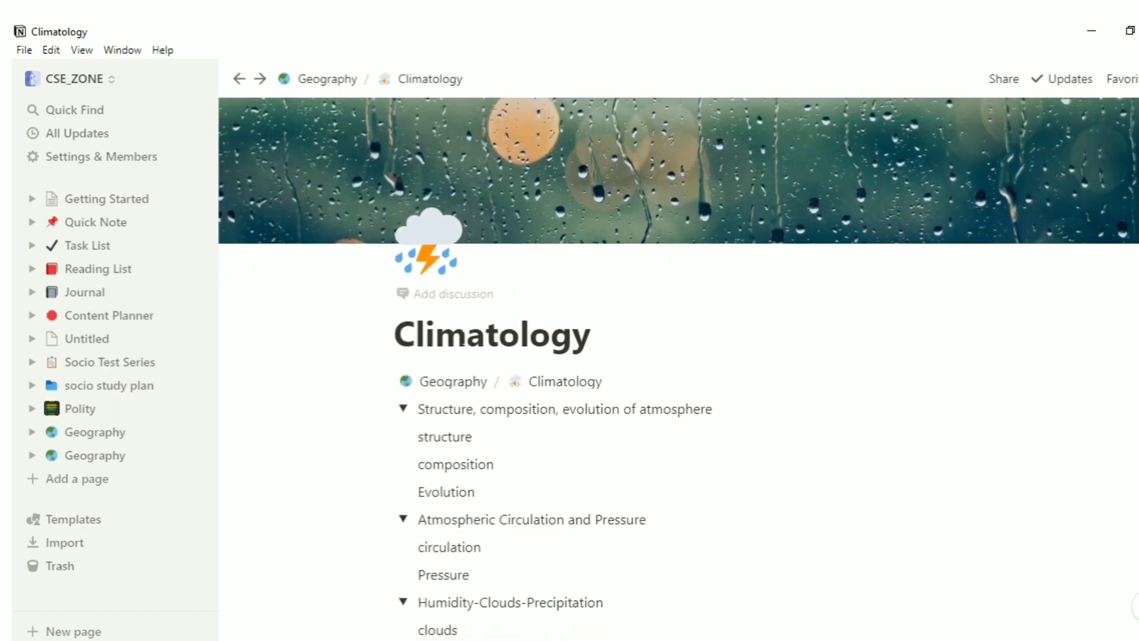
pyautogui.click(462, 383)
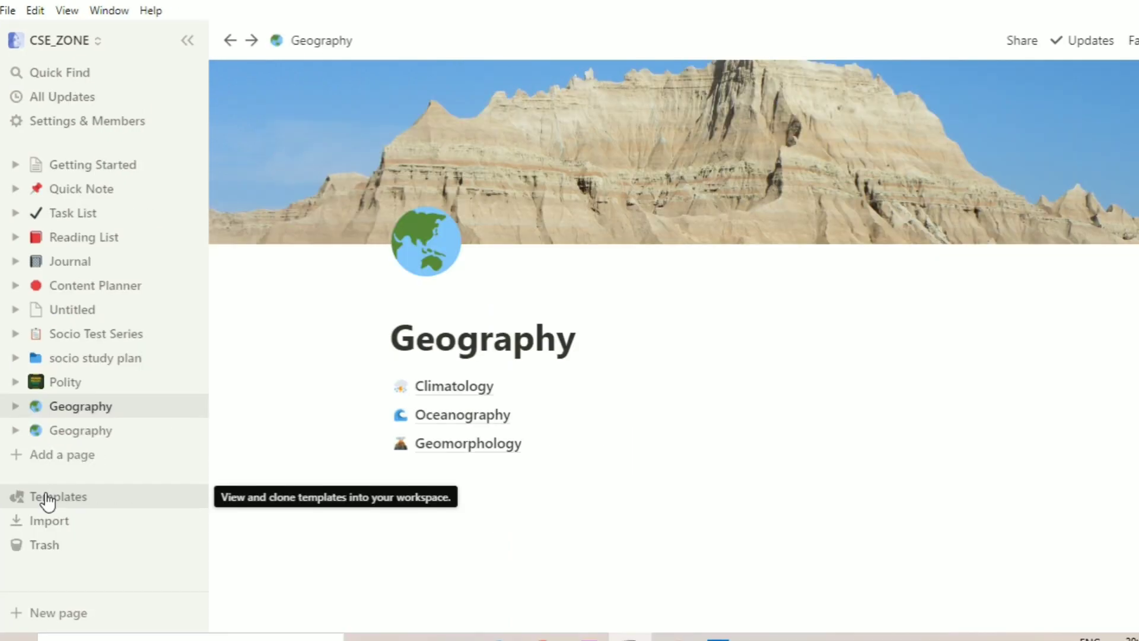
# Open the template gallery, collapse Personal, expand Education, and preview the Lesson Plans template.
pyautogui.click(86, 581)
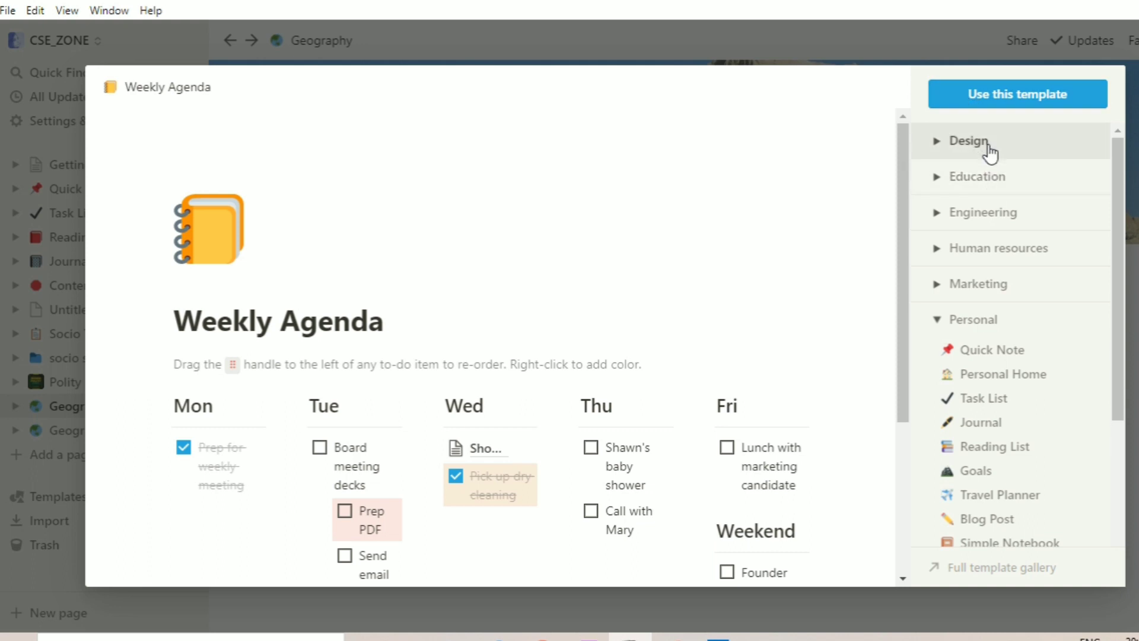
pyautogui.click(976, 323)
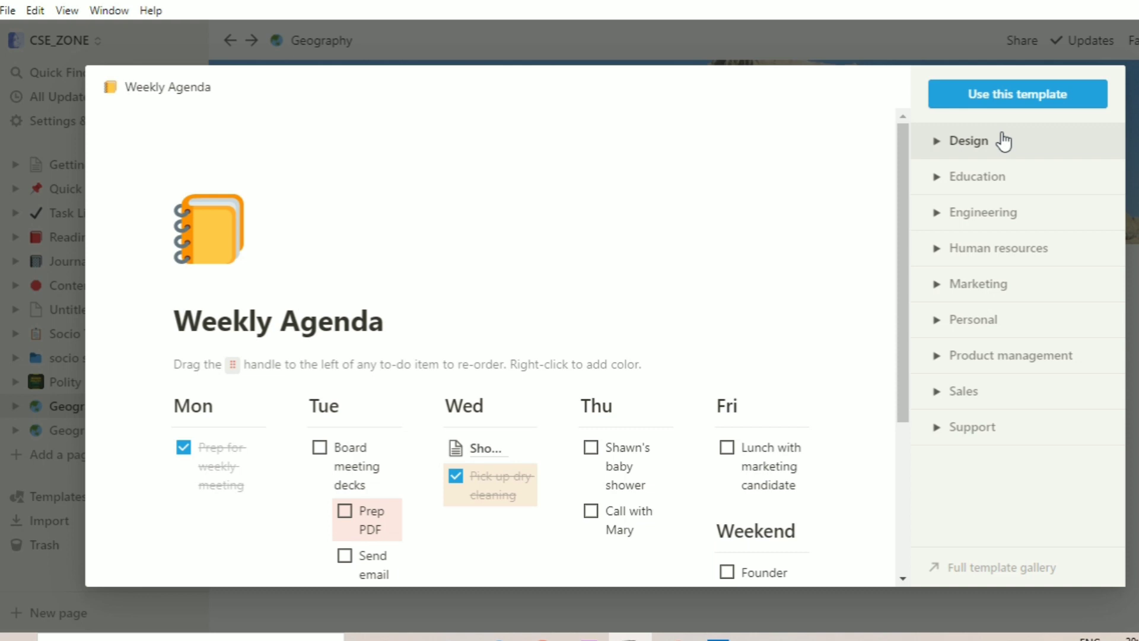
pyautogui.click(945, 176)
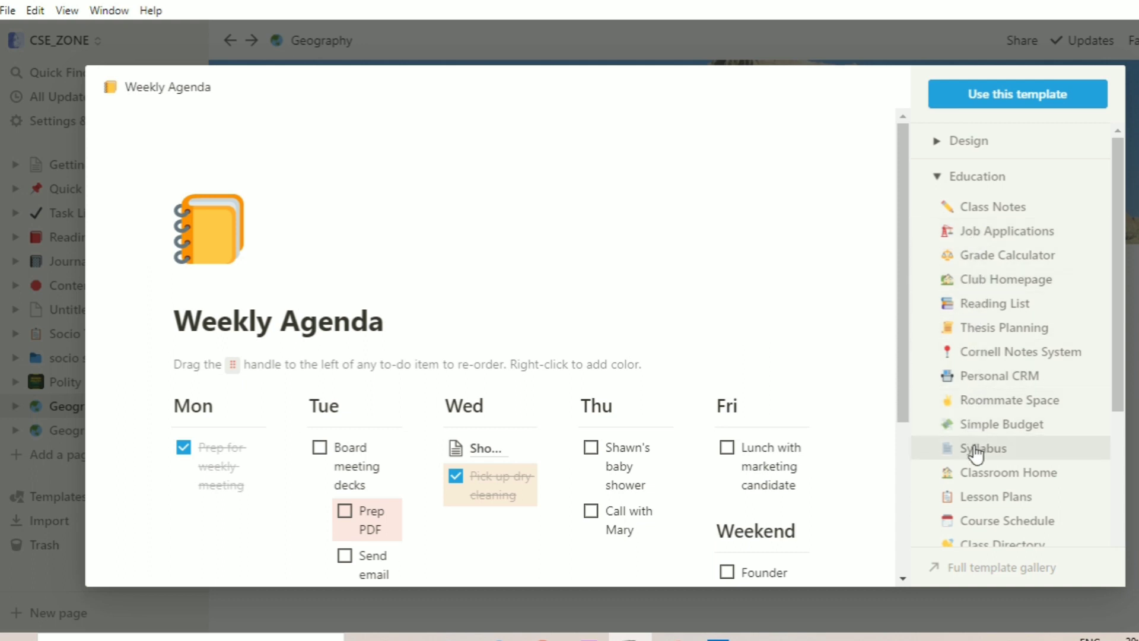
pyautogui.scroll(-3, 979, 451)
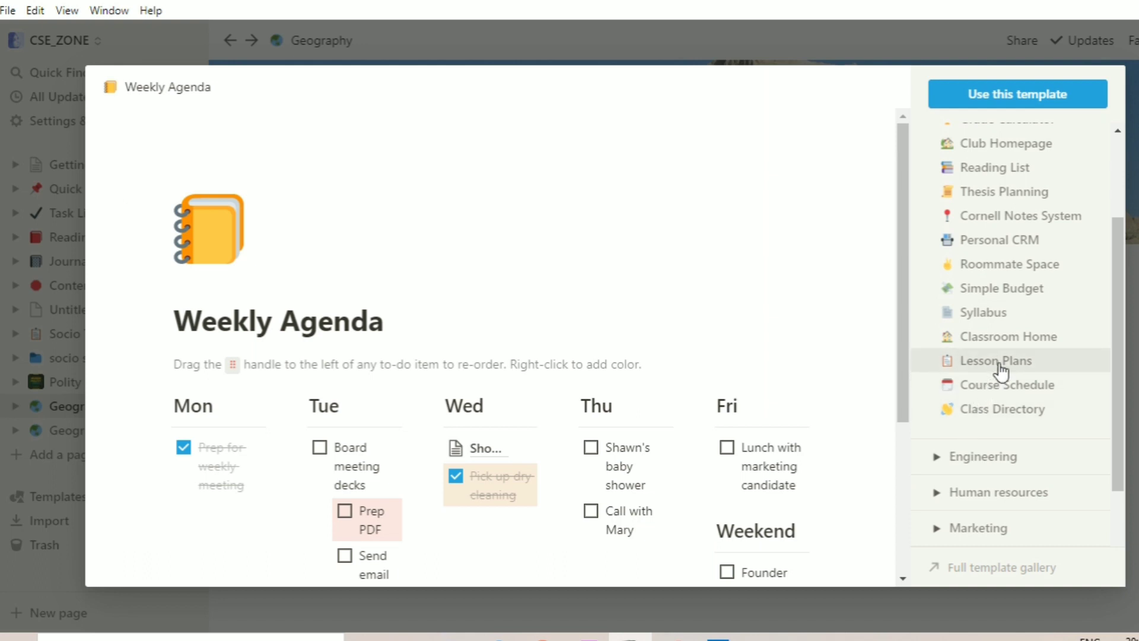
pyautogui.click(1001, 365)
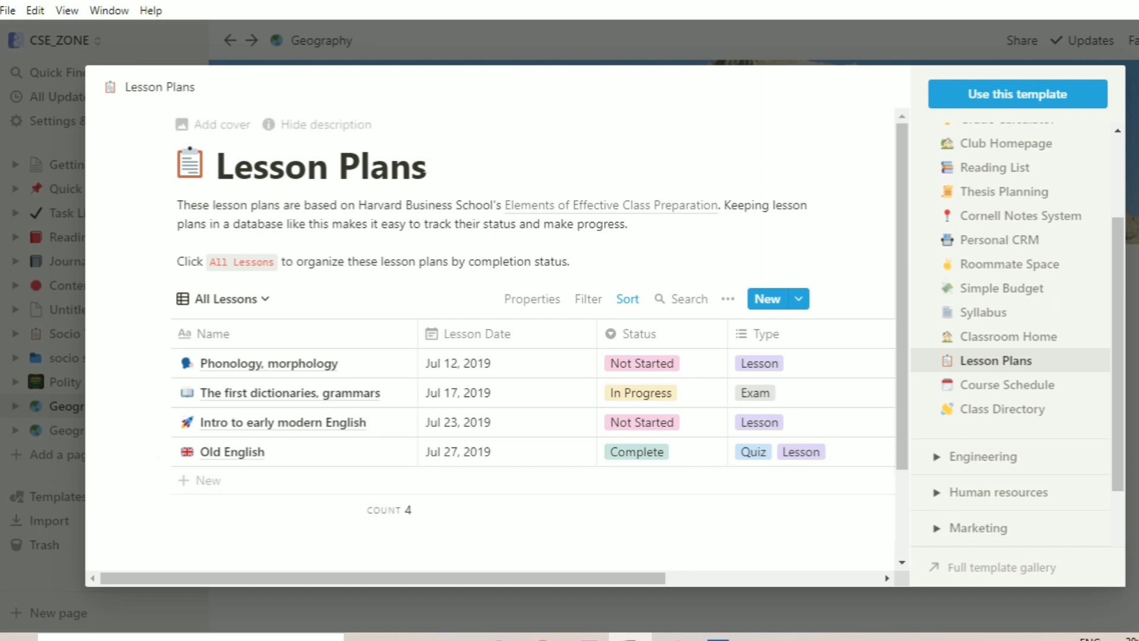
pyautogui.click(253, 299)
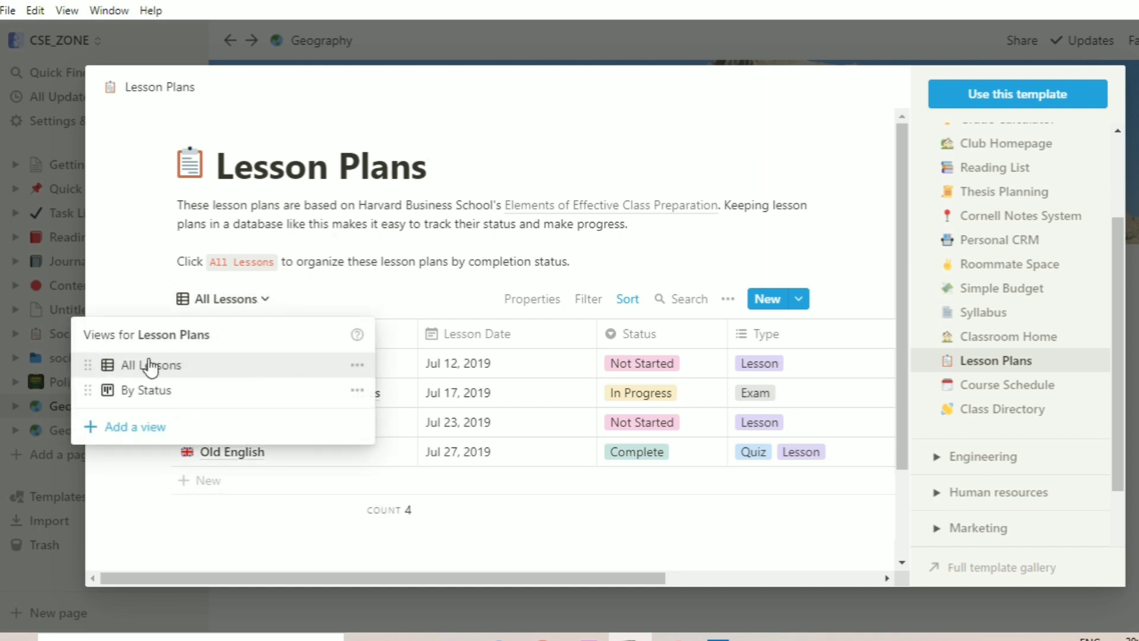
pyautogui.click(356, 365)
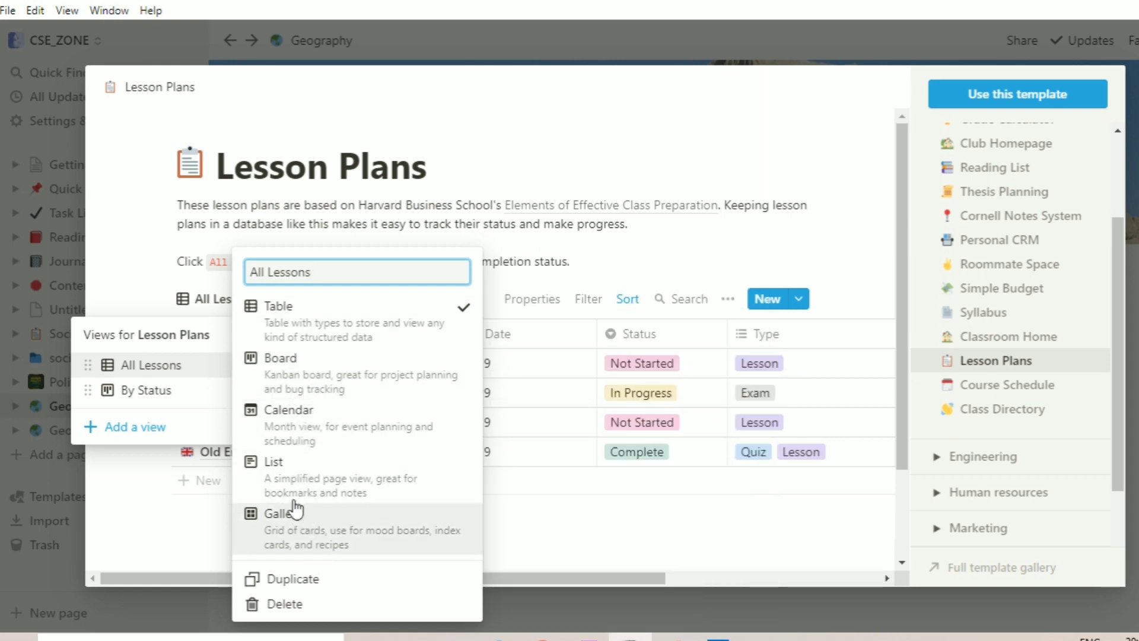
pyautogui.click(175, 396)
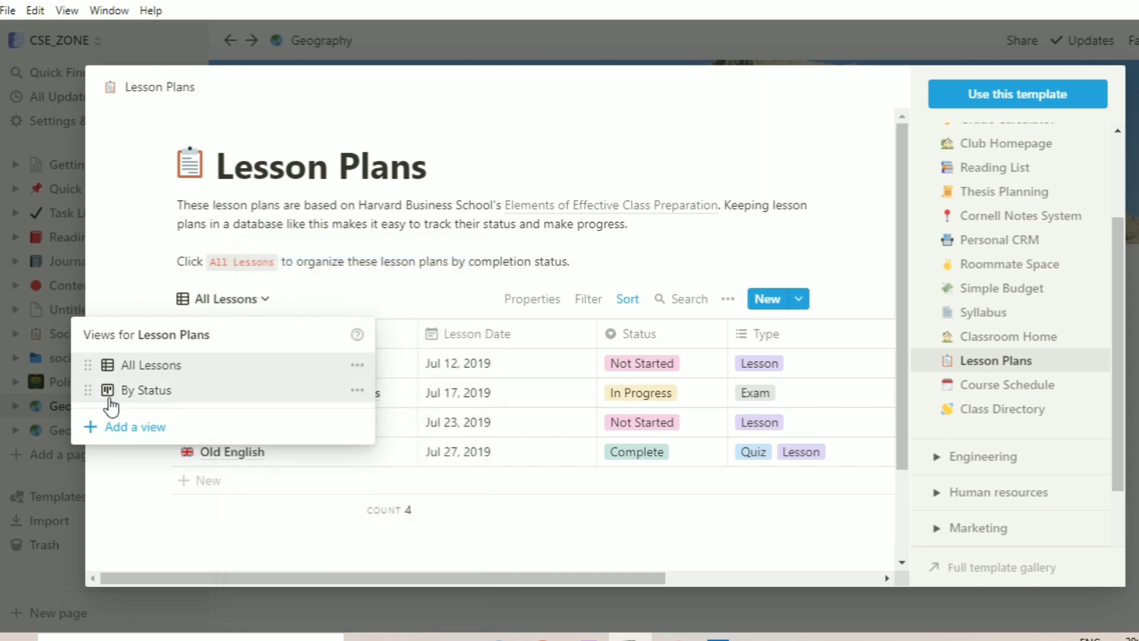
pyautogui.click(89, 387)
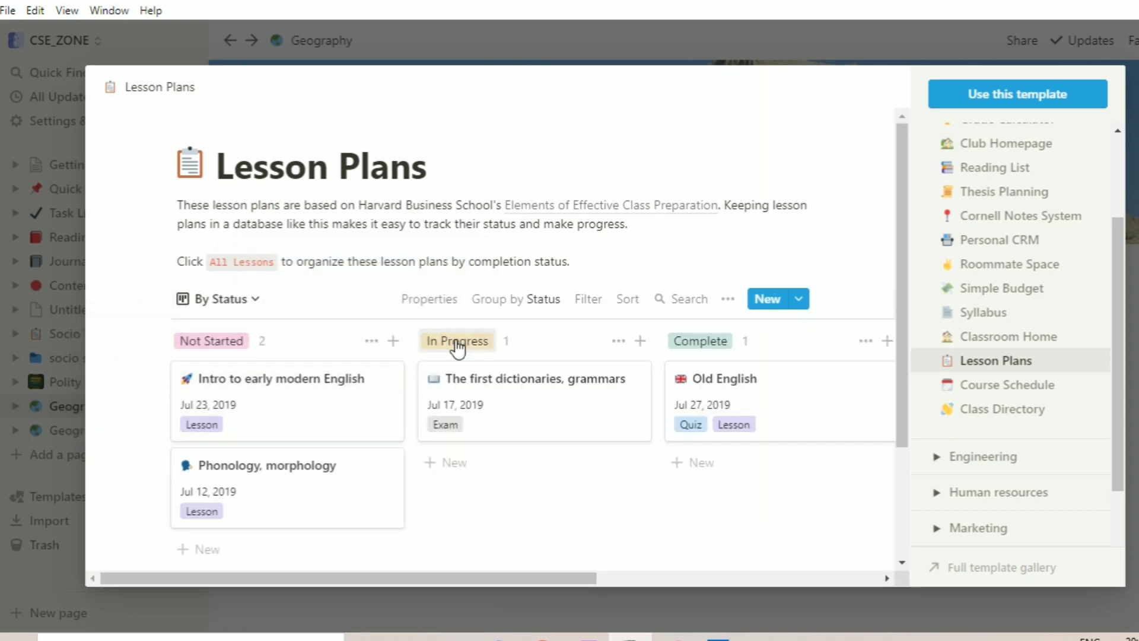
pyautogui.click(255, 299)
pyautogui.click(354, 389)
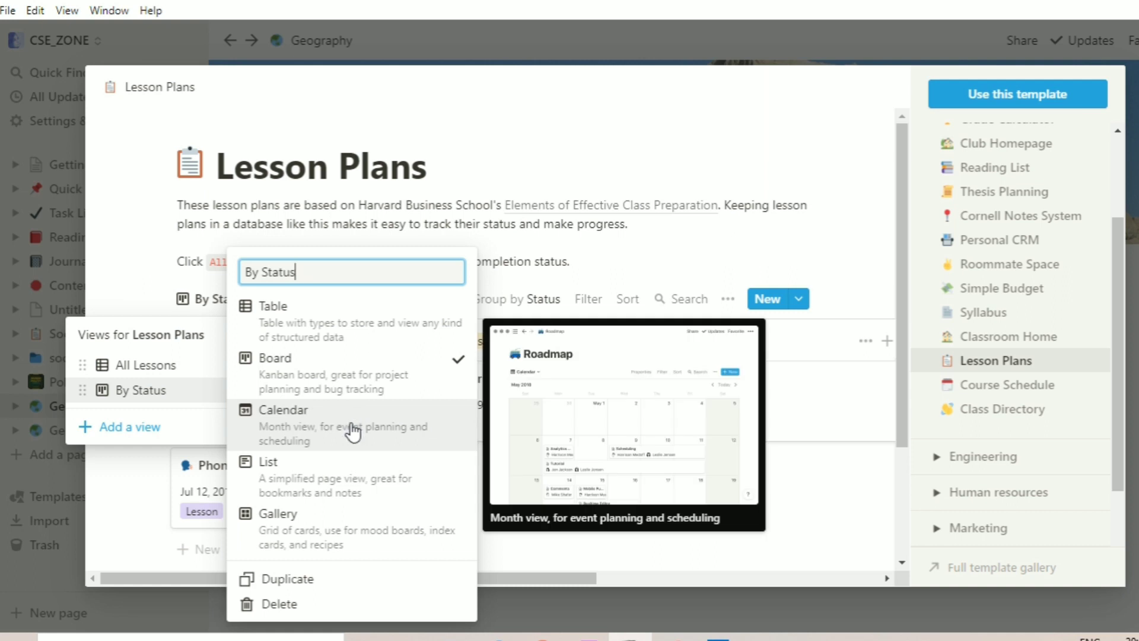
pyautogui.click(194, 412)
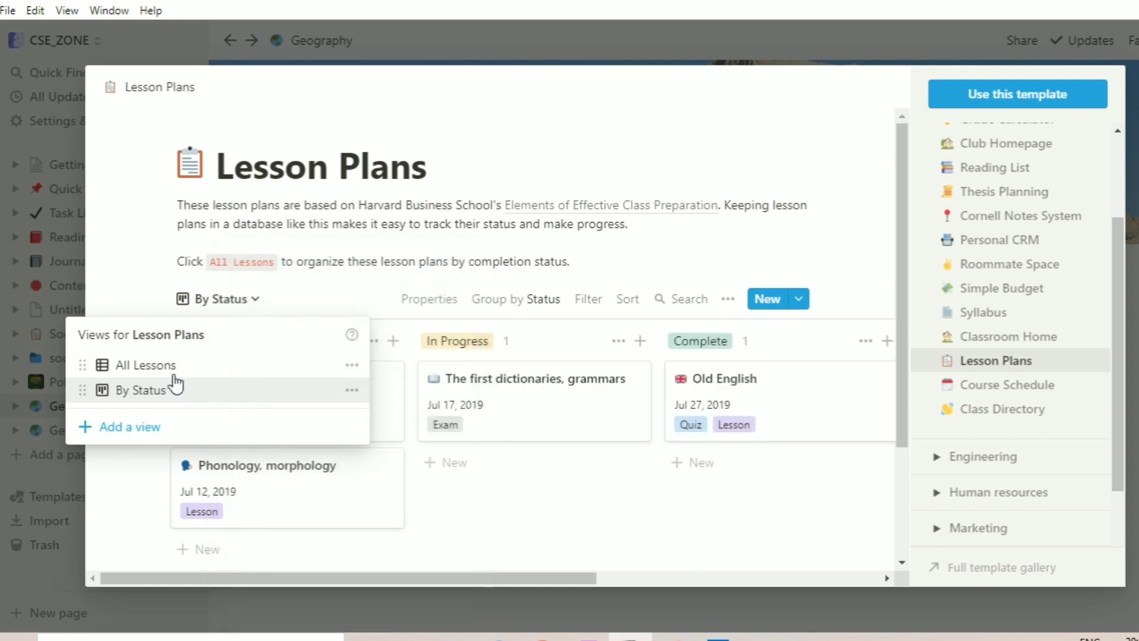
pyautogui.click(173, 372)
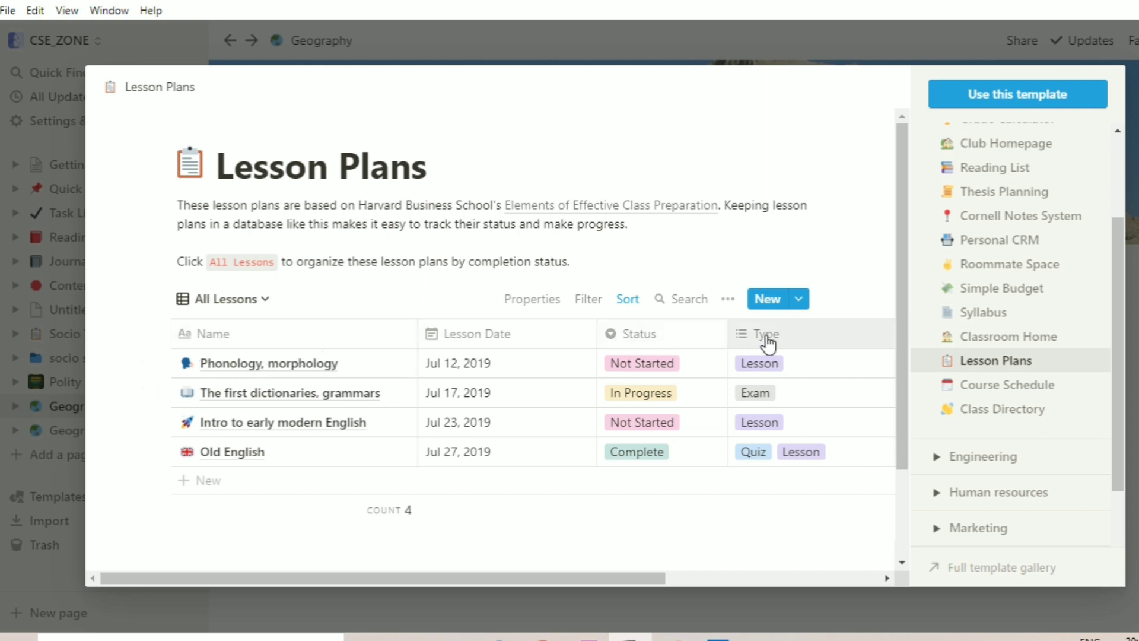
# Keep Status as a select and add a new checkbox property named Column to the table.
pyautogui.click(609, 342)
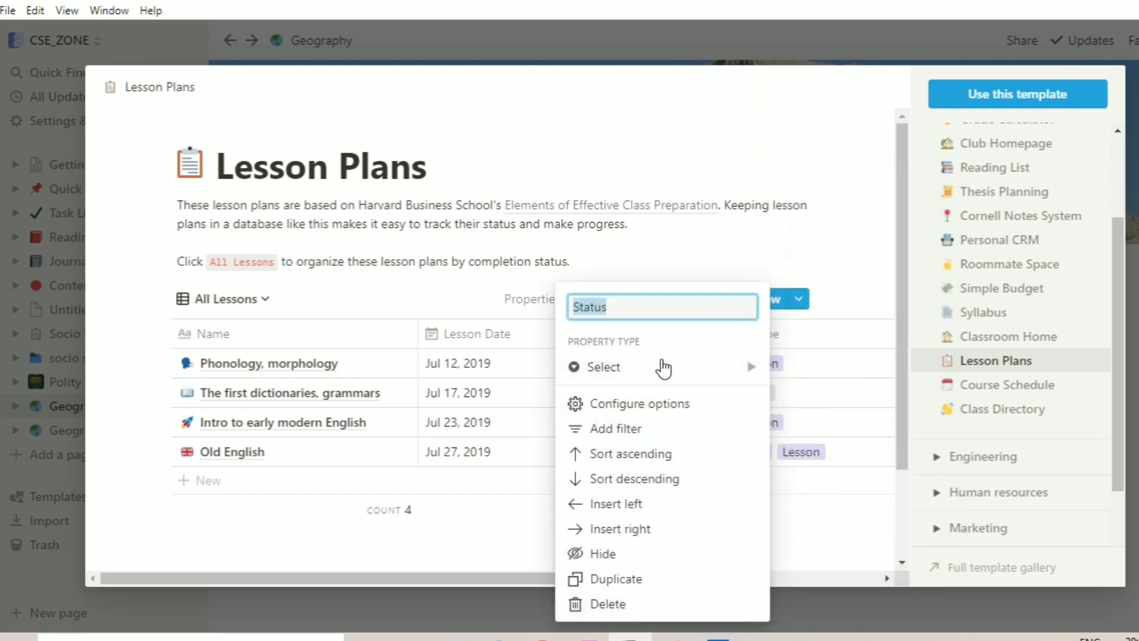
pyautogui.moveTo(660, 381)
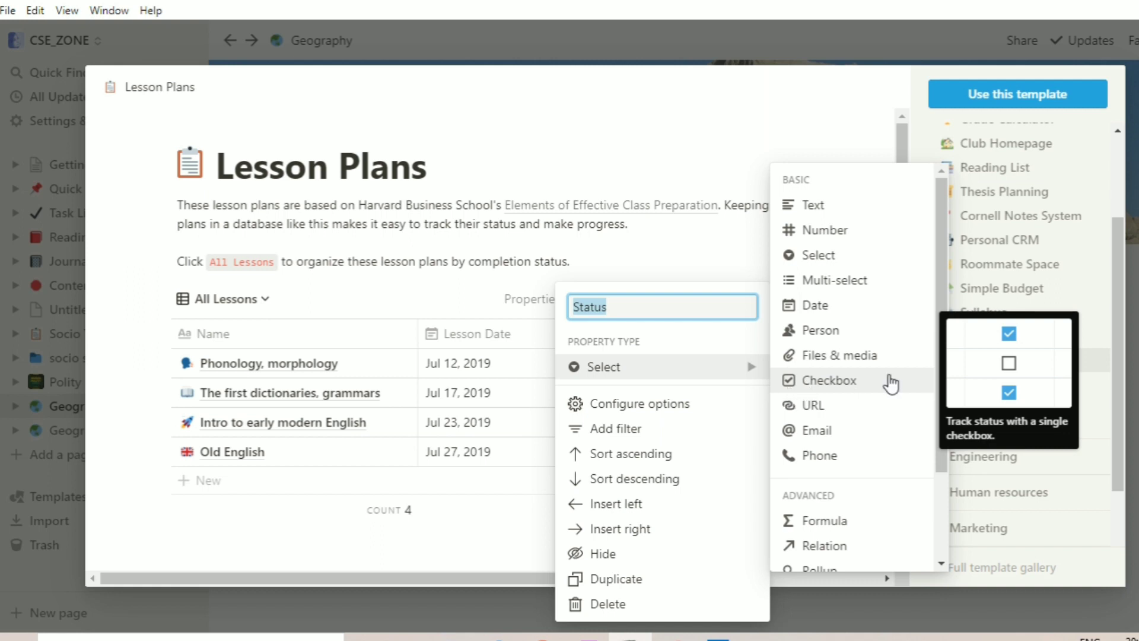
pyautogui.click(516, 528)
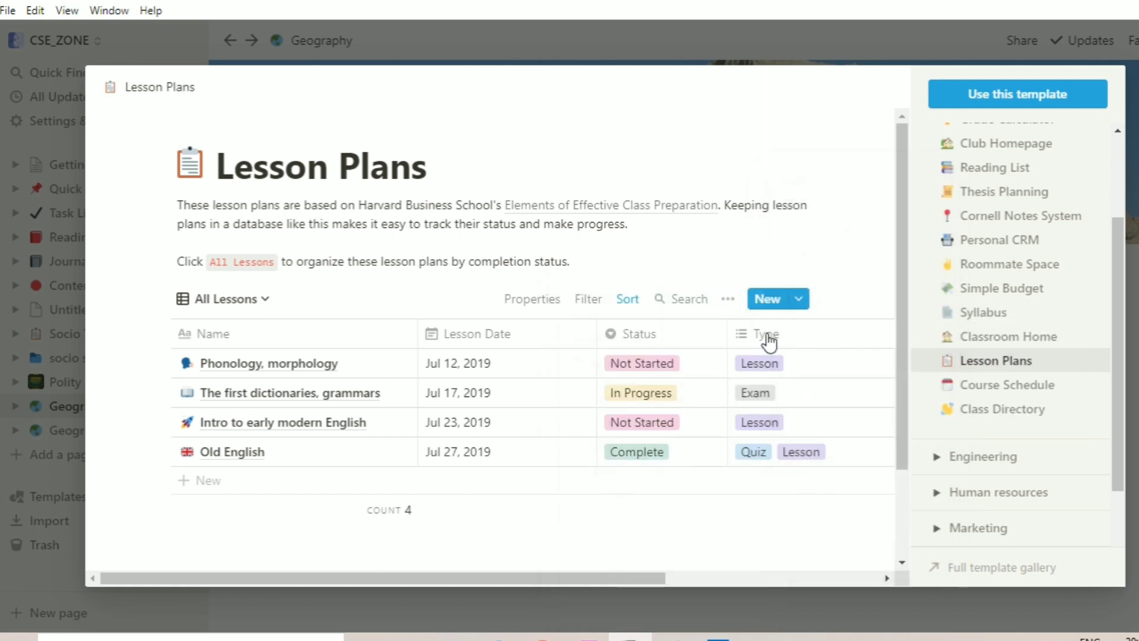
pyautogui.hscroll(3, 815, 331)
pyautogui.hscroll(3, 814, 330)
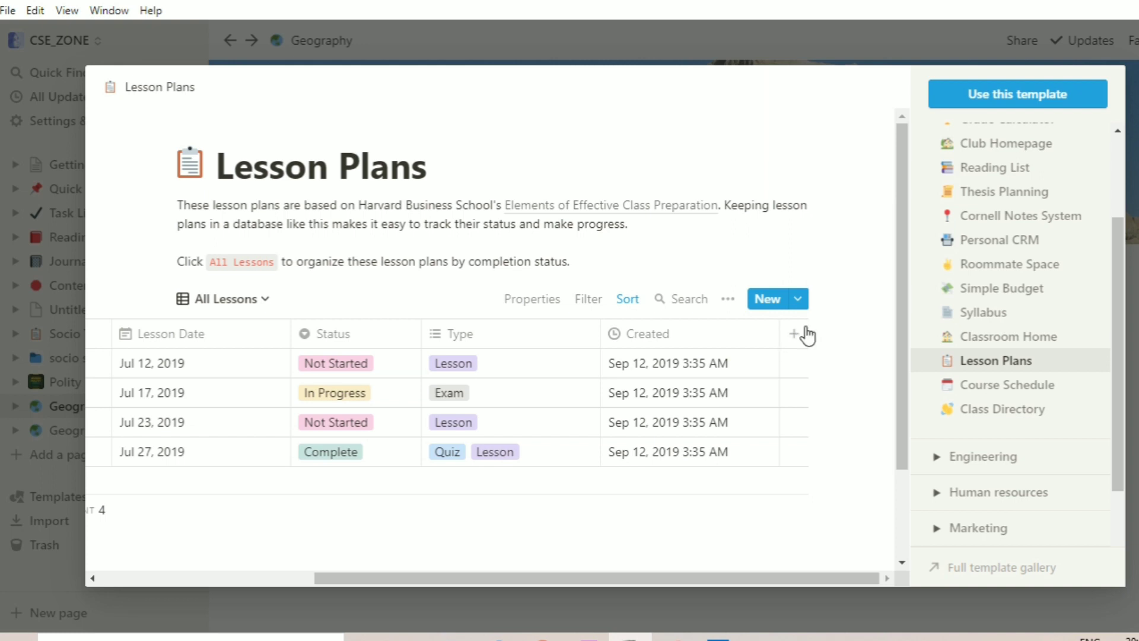
pyautogui.click(796, 344)
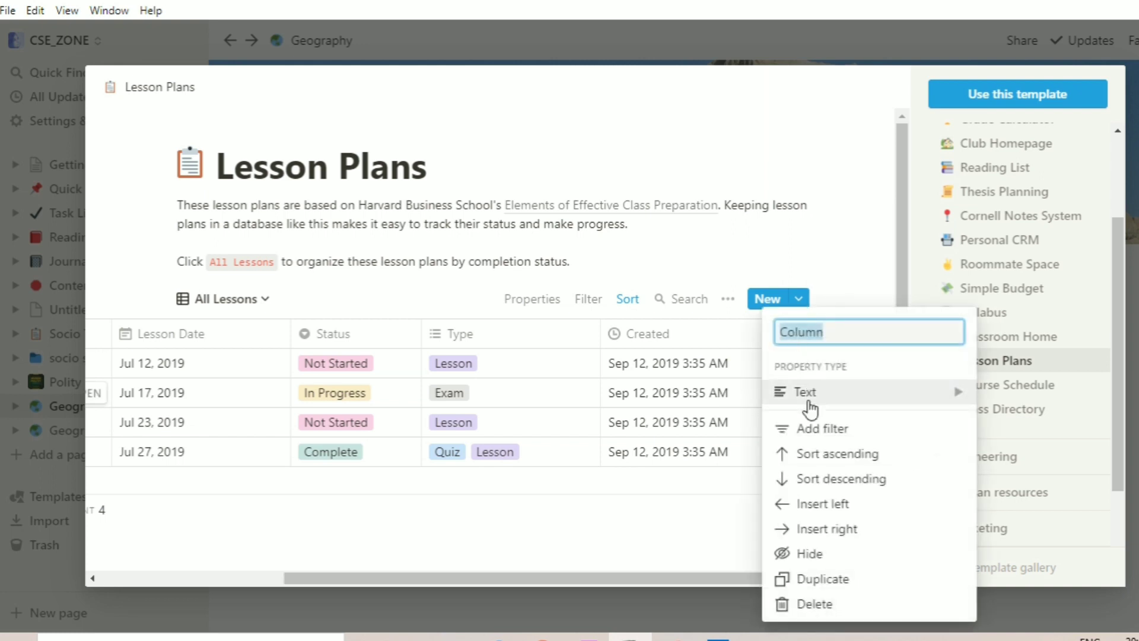
pyautogui.moveTo(838, 408)
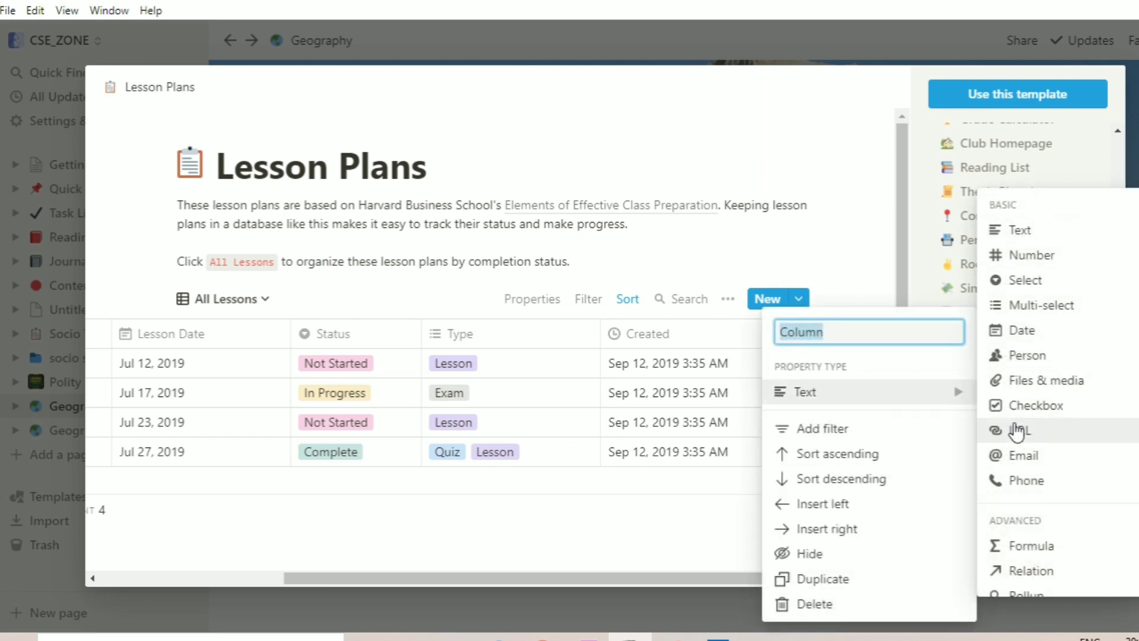
pyautogui.click(1031, 406)
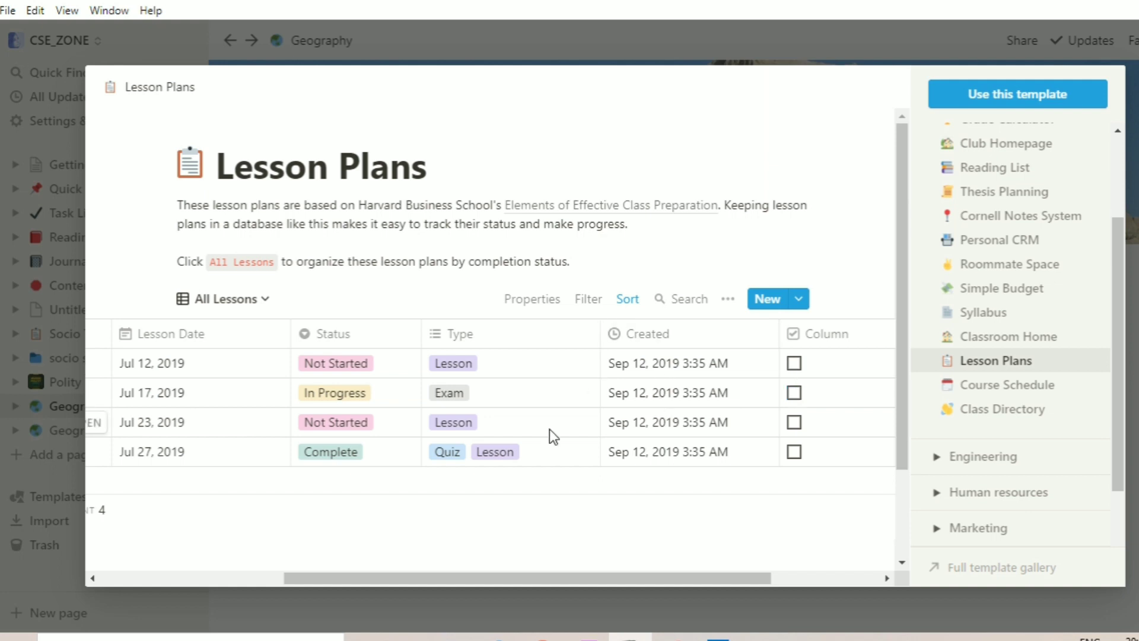
pyautogui.hscroll(-5, 533, 412)
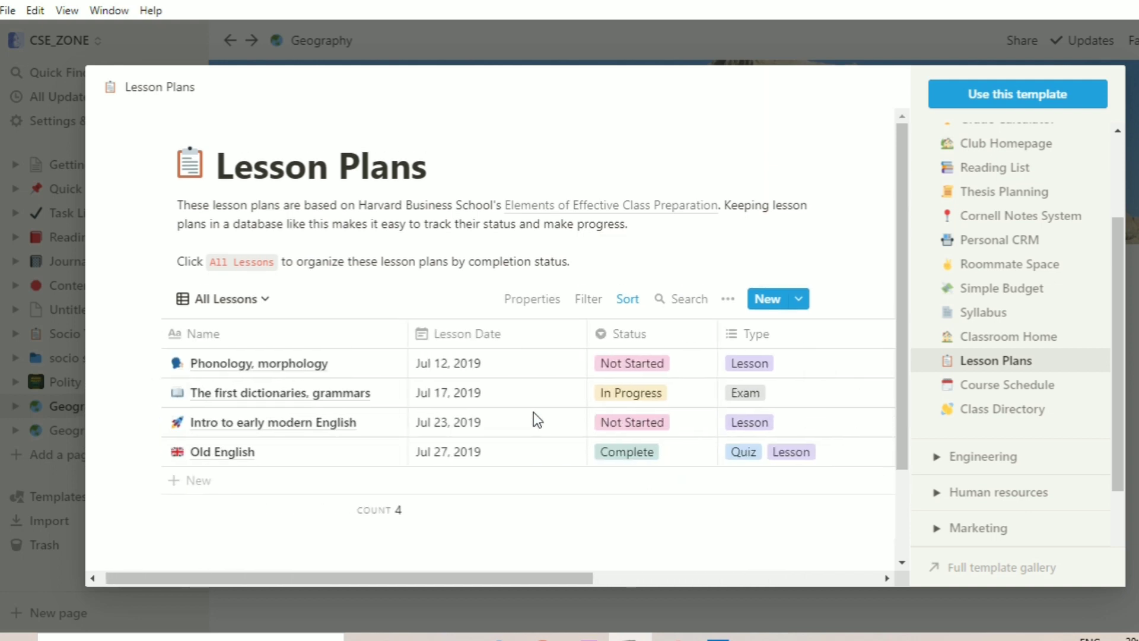
pyautogui.click(497, 180)
pyautogui.hotkey('ctrl', 'a')
pyautogui.press('BackSpace')
pyautogui.write('An')
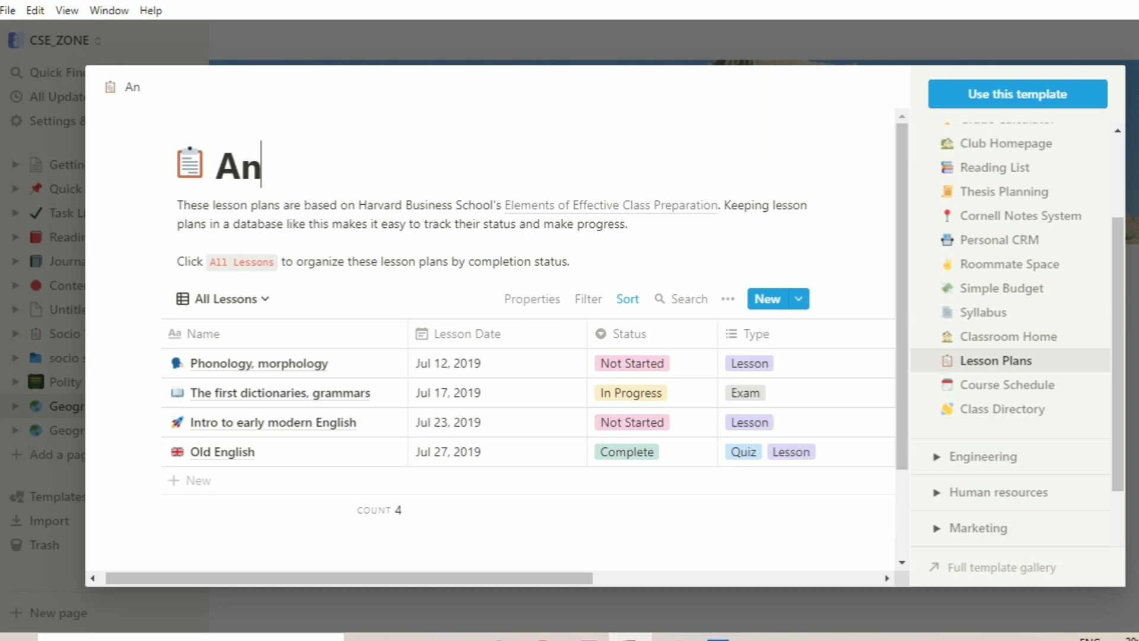
pyautogui.write('cient India')
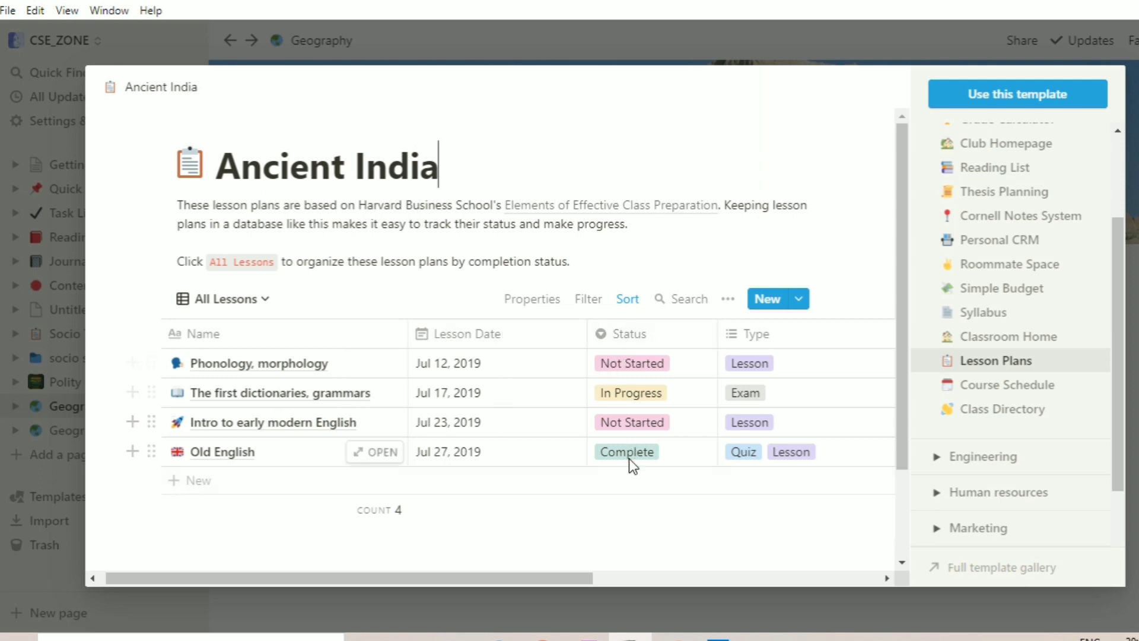
pyautogui.hscroll(1, 773, 469)
pyautogui.hscroll(5, 773, 468)
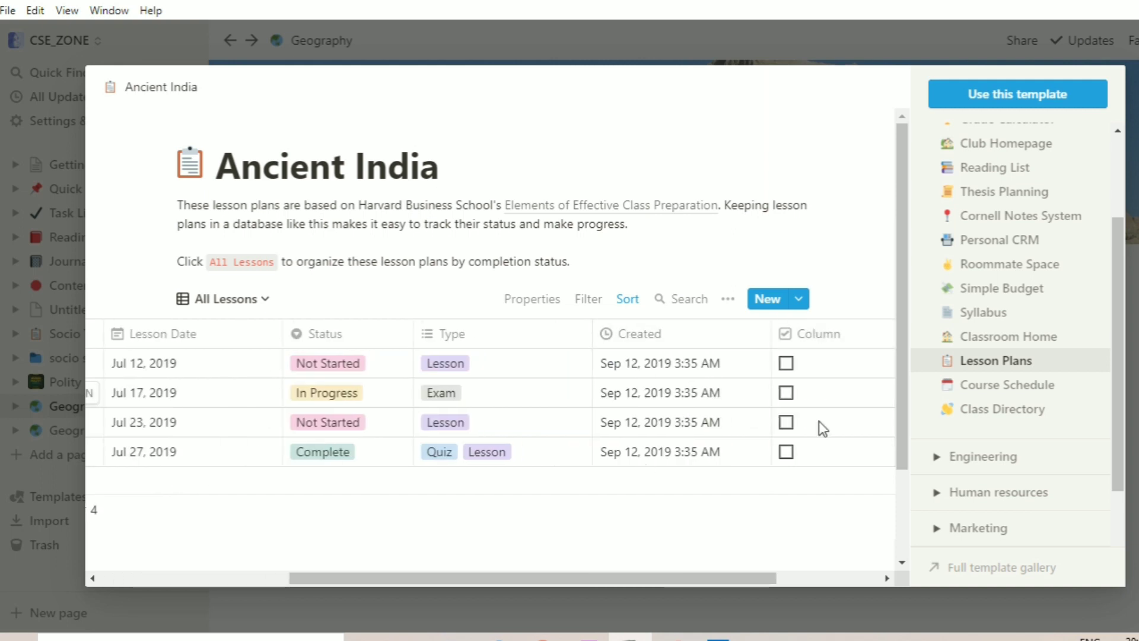
pyautogui.hscroll(2, 819, 421)
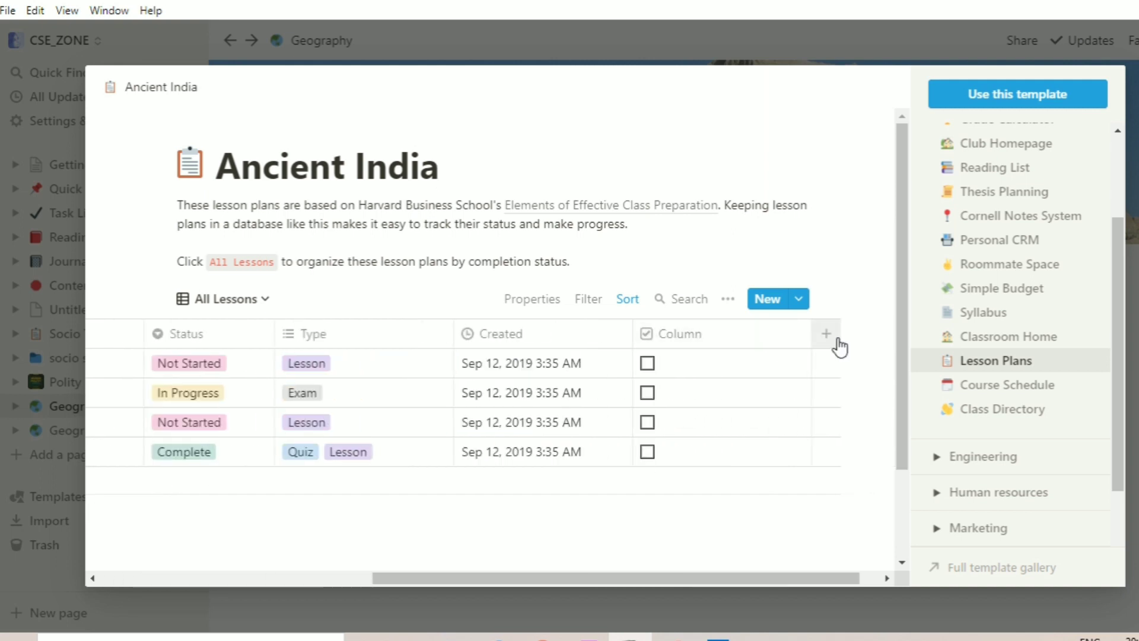
pyautogui.hscroll(-7, 706, 443)
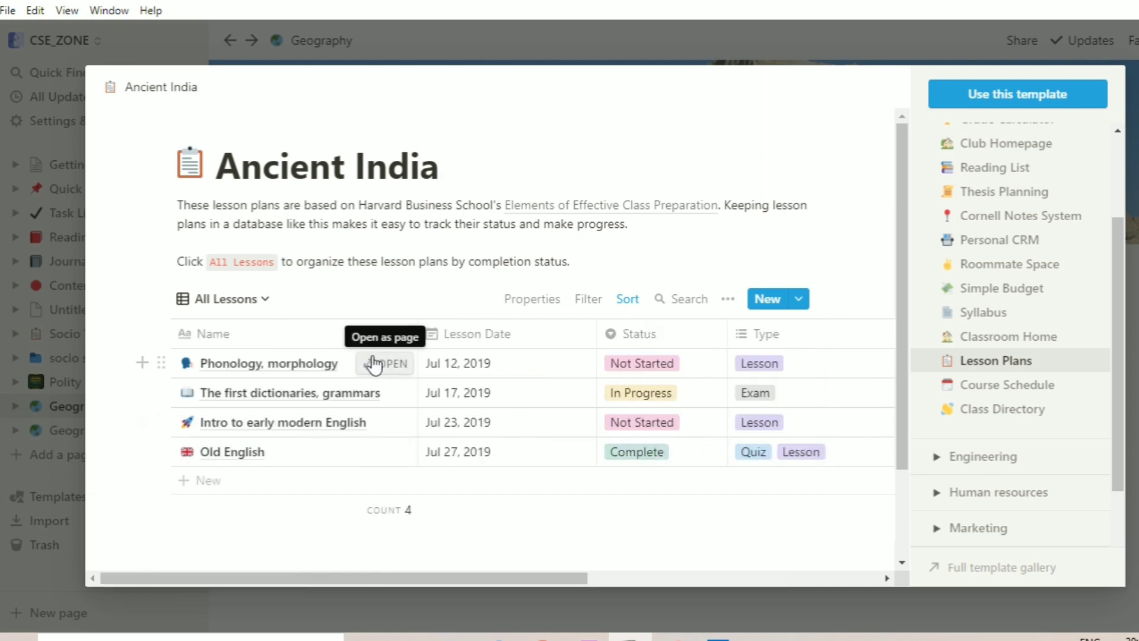
# Open the Phonology, morphology lesson as a full page and scroll through its content.
pyautogui.click(373, 365)
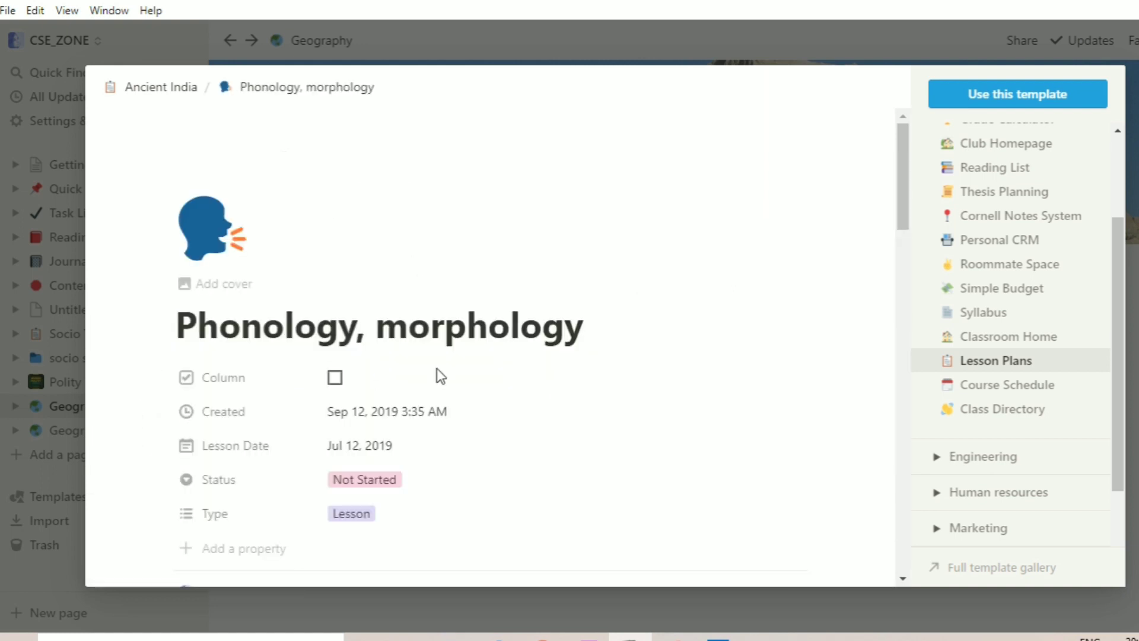
pyautogui.scroll(-5, 468, 463)
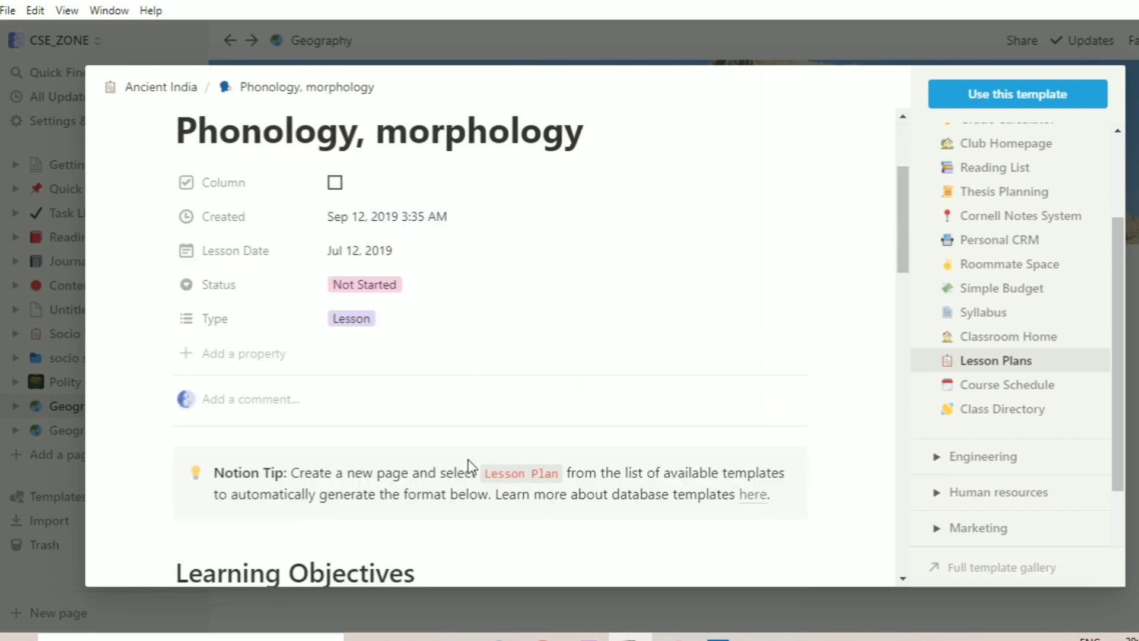
pyautogui.scroll(-7, 468, 459)
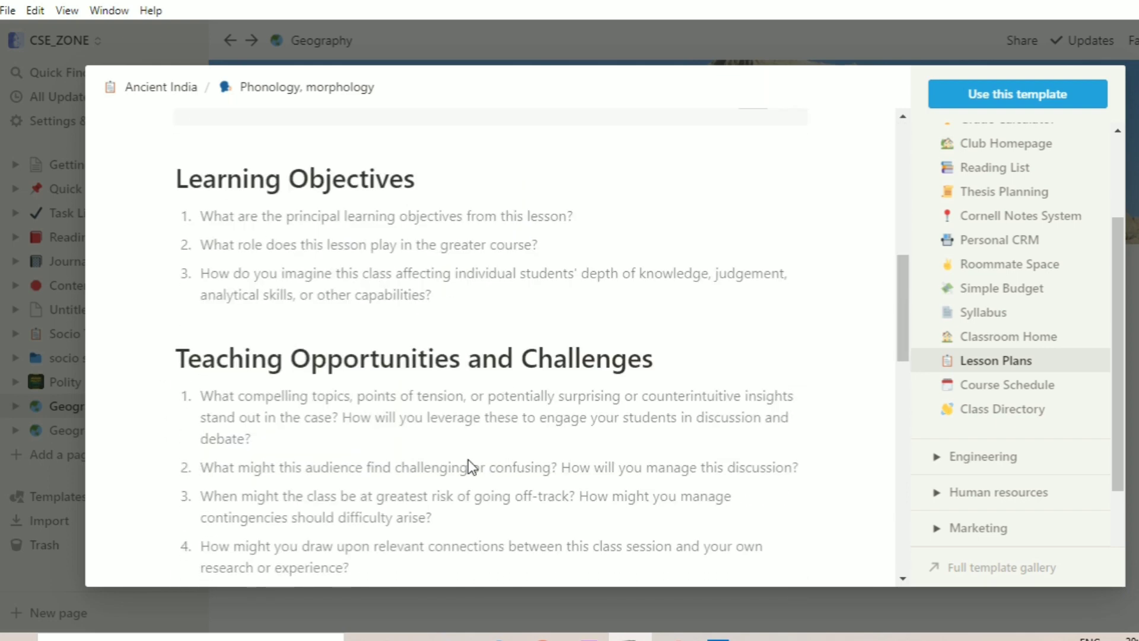
pyautogui.scroll(12, 468, 459)
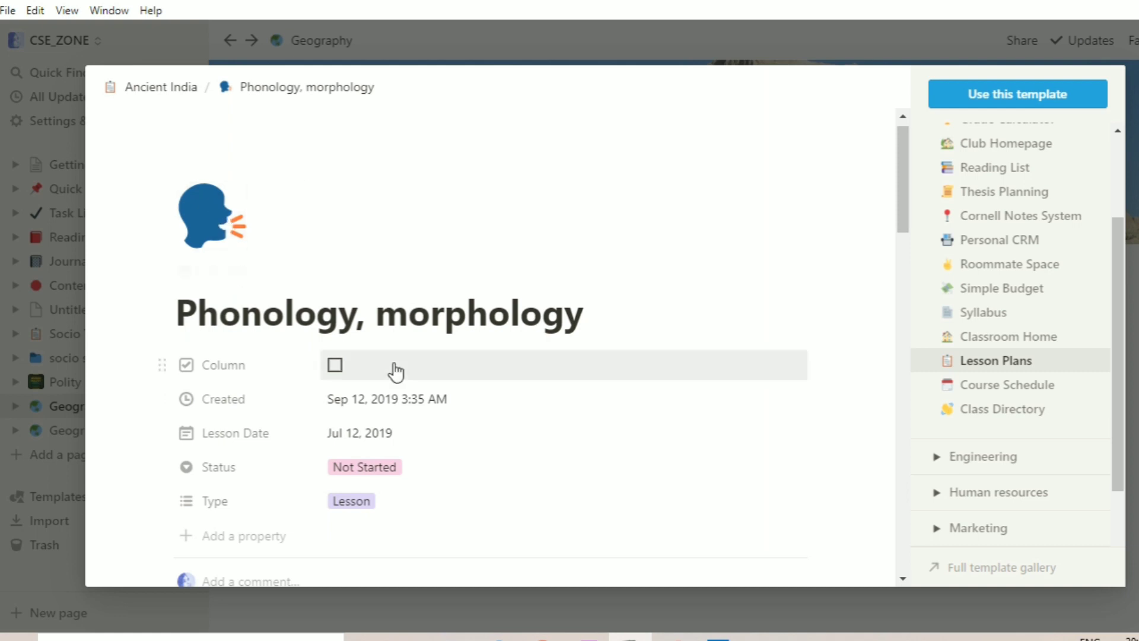
pyautogui.scroll(-6, 394, 371)
pyautogui.scroll(-2, 394, 371)
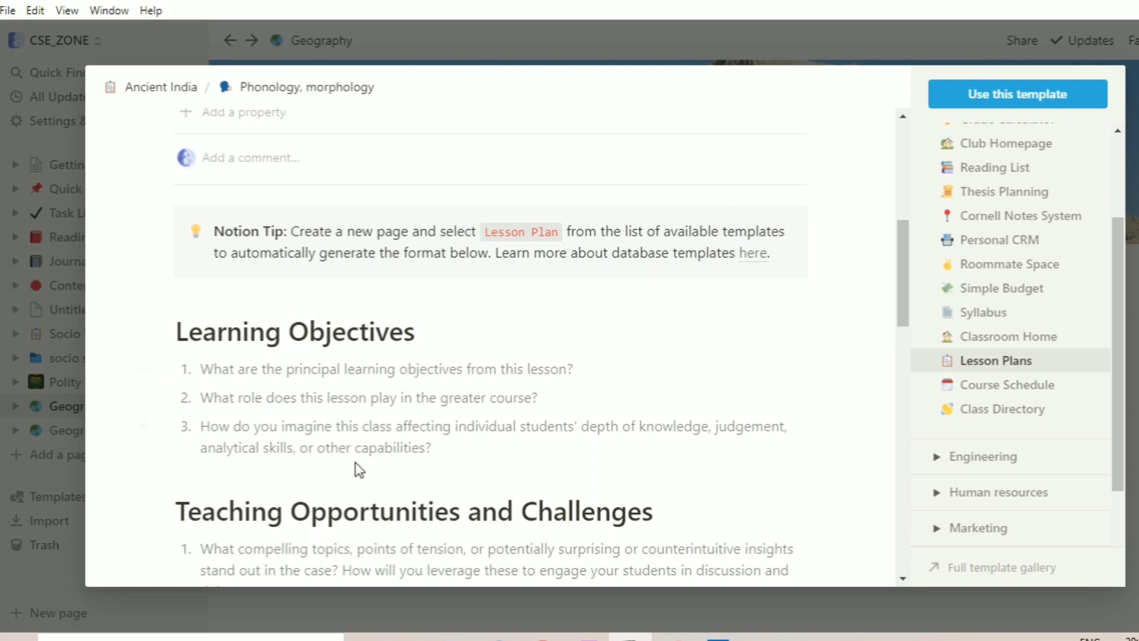
pyautogui.scroll(-3, 359, 470)
pyautogui.scroll(10, 425, 441)
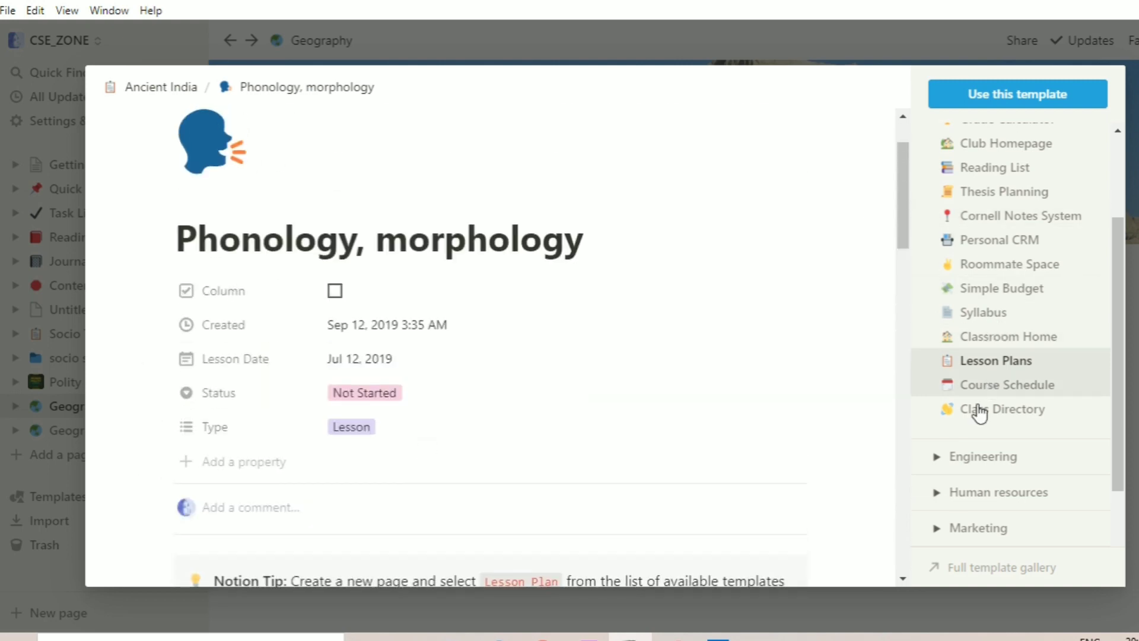
pyautogui.scroll(2, 827, 334)
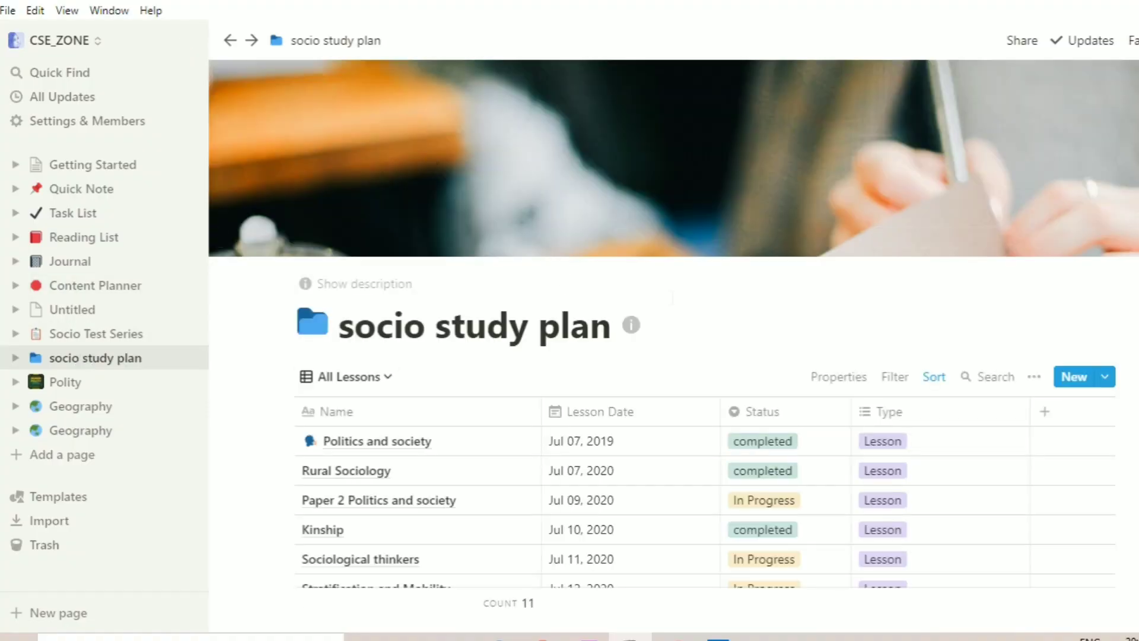
# Set Paper 2 Politics and society, Stratification and Mobility, and religion and society to completed.
pyautogui.scroll(-3, 734, 363)
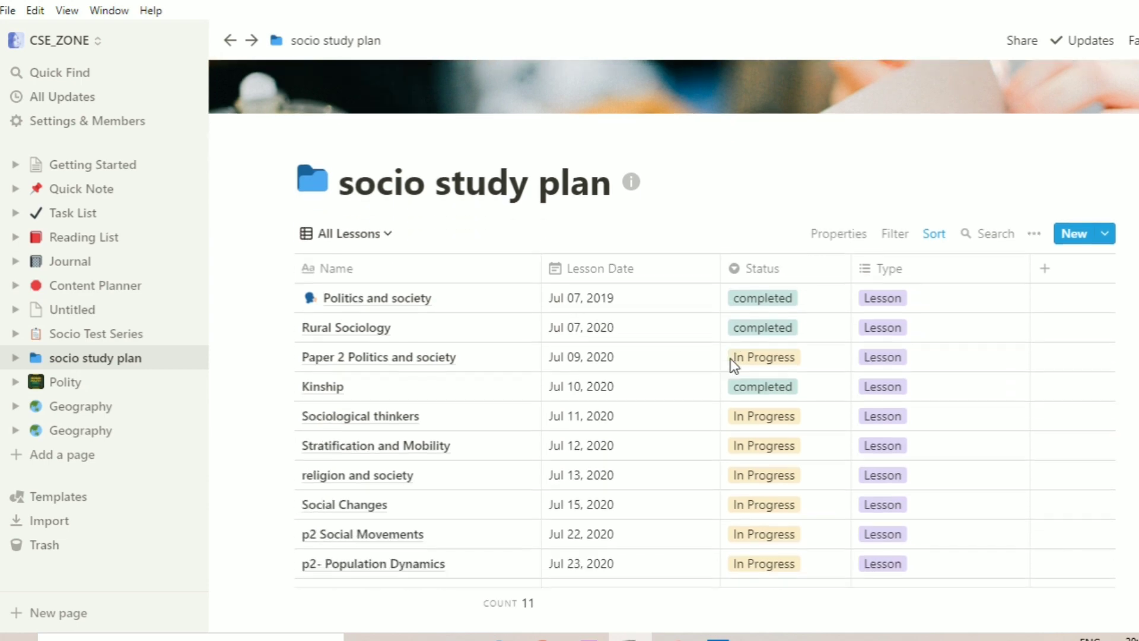
pyautogui.scroll(-2, 733, 362)
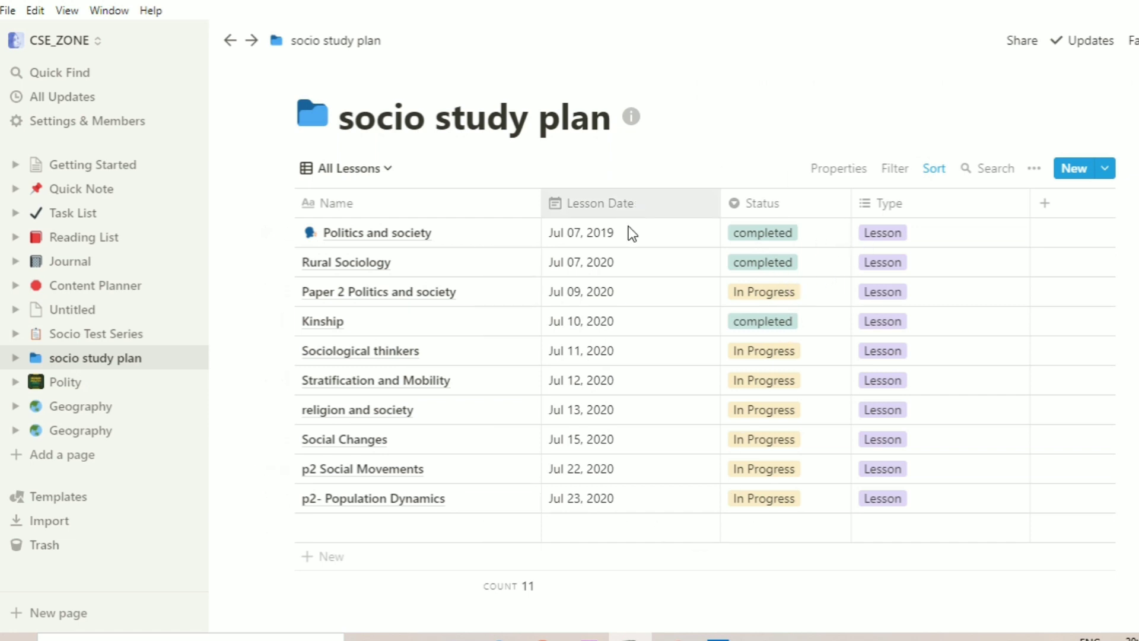
pyautogui.click(752, 290)
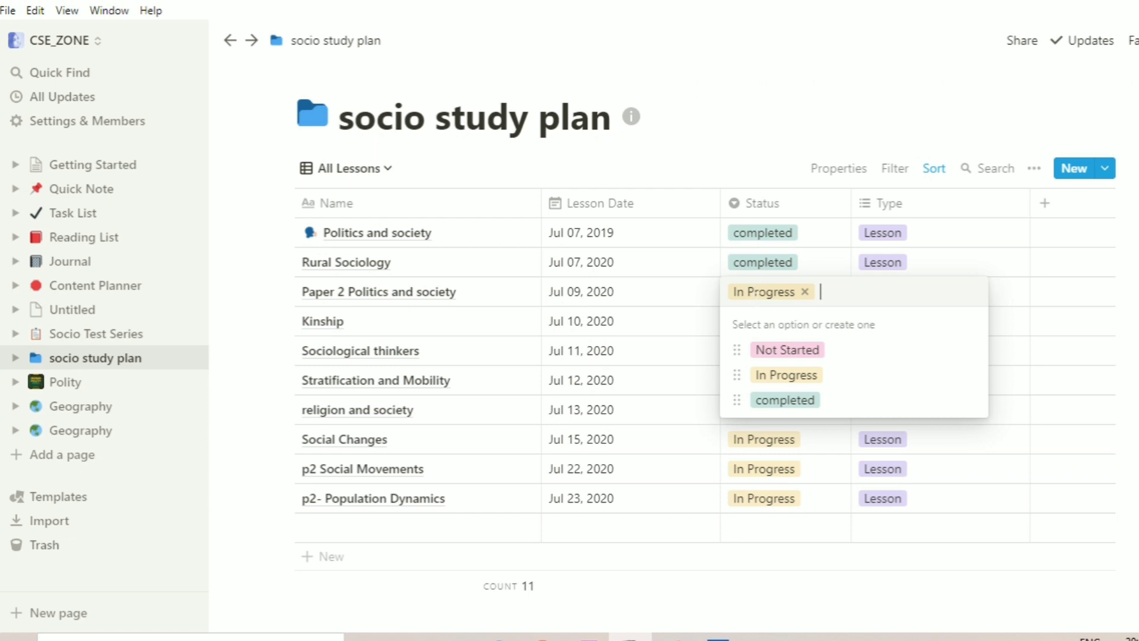
pyautogui.click(775, 401)
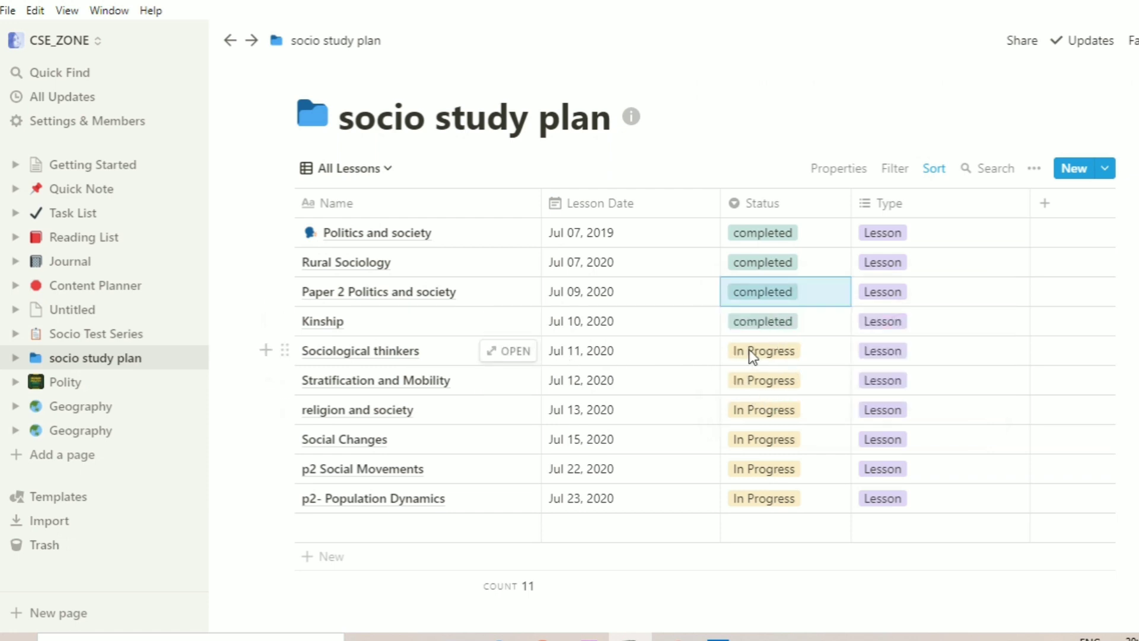
pyautogui.click(755, 385)
pyautogui.click(763, 489)
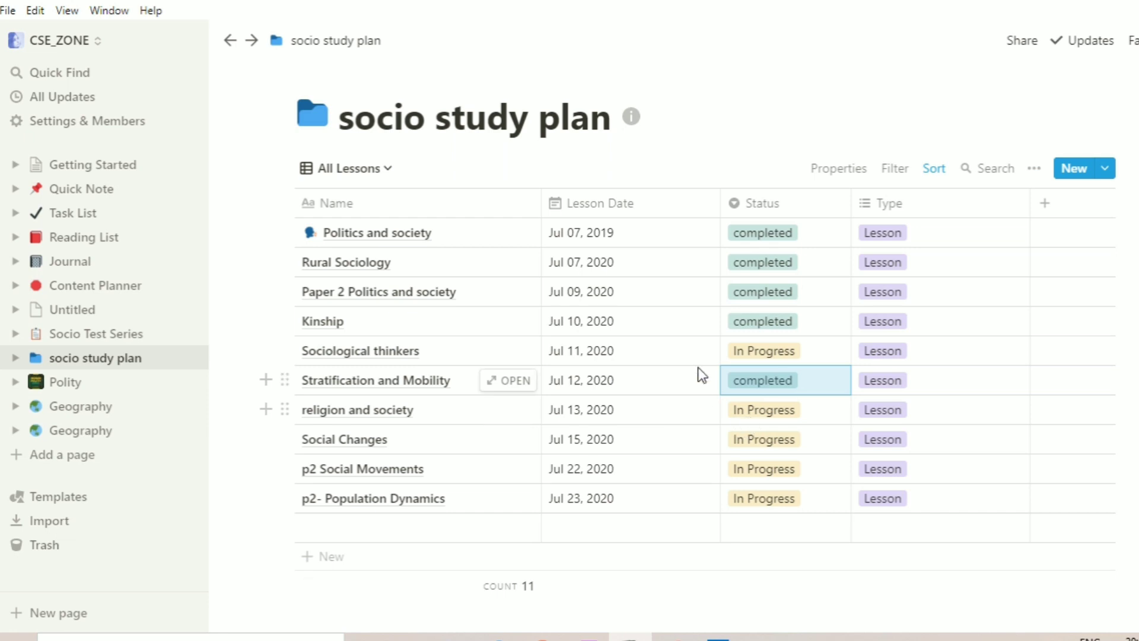
pyautogui.click(740, 416)
pyautogui.click(770, 518)
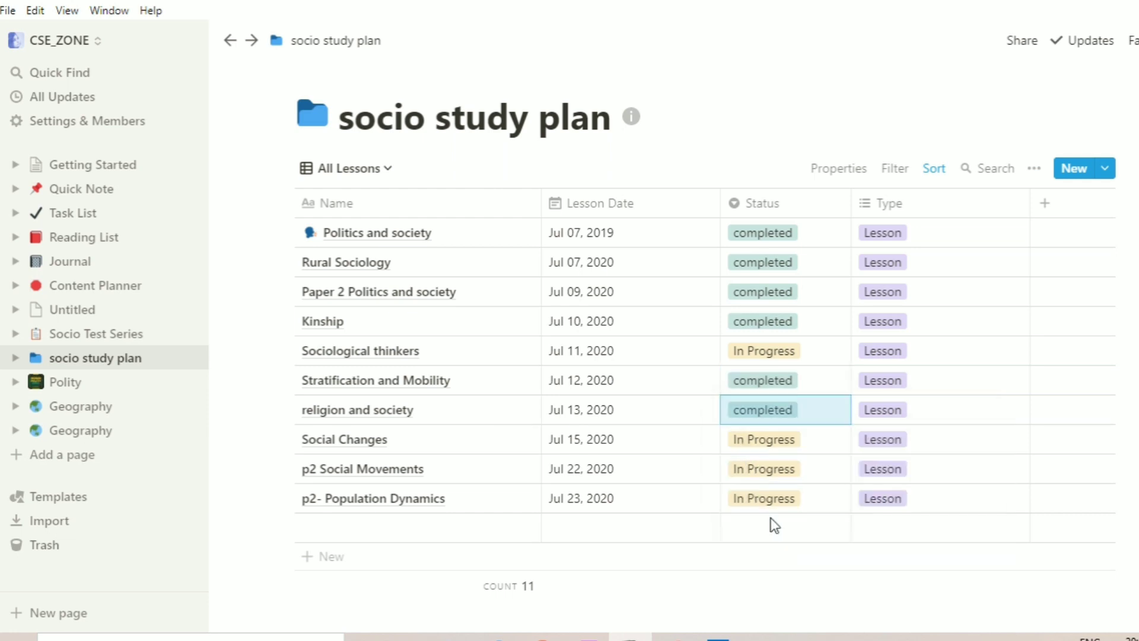
pyautogui.click(890, 235)
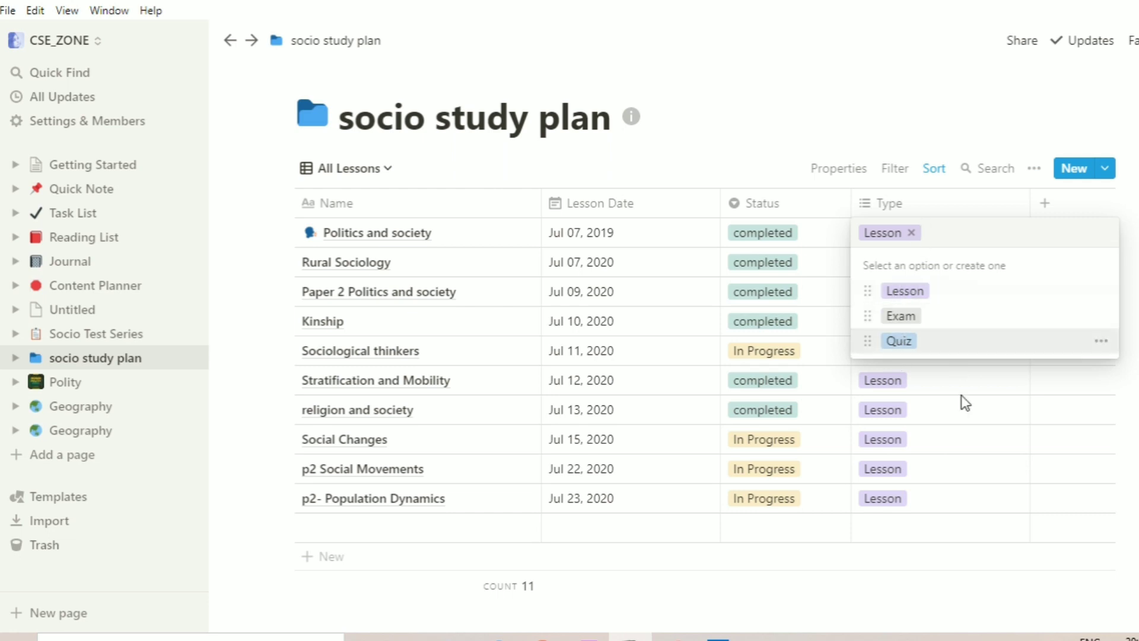
pyautogui.press('Escape')
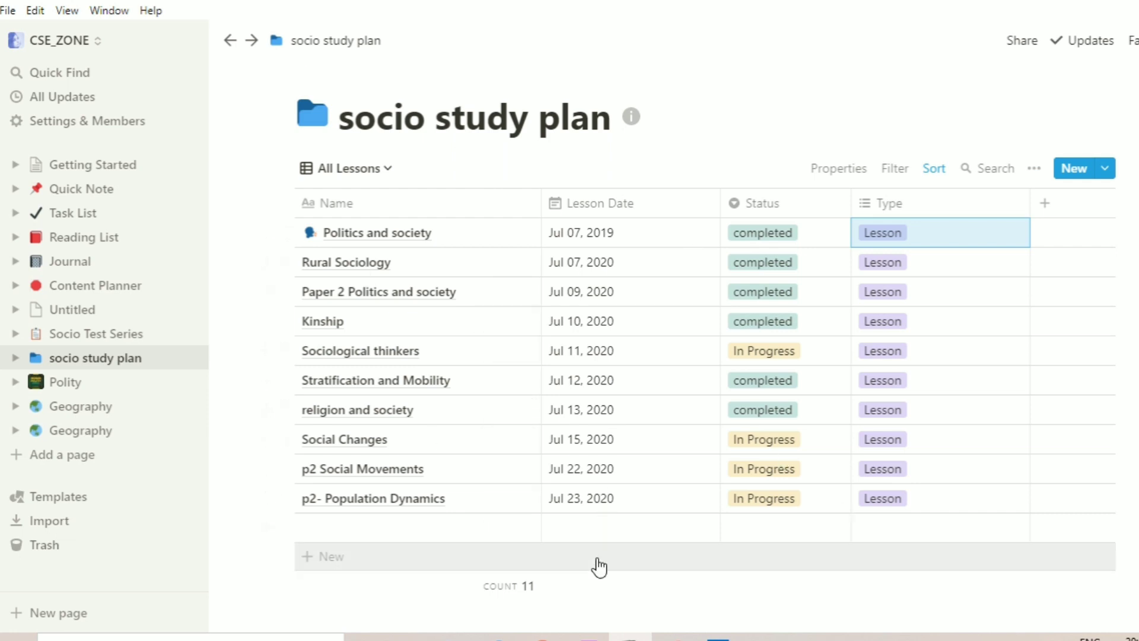
# In Content Planner's Youtube Videos, change #1 Notion- Note making from To Do to Doing.
pyautogui.click(57, 291)
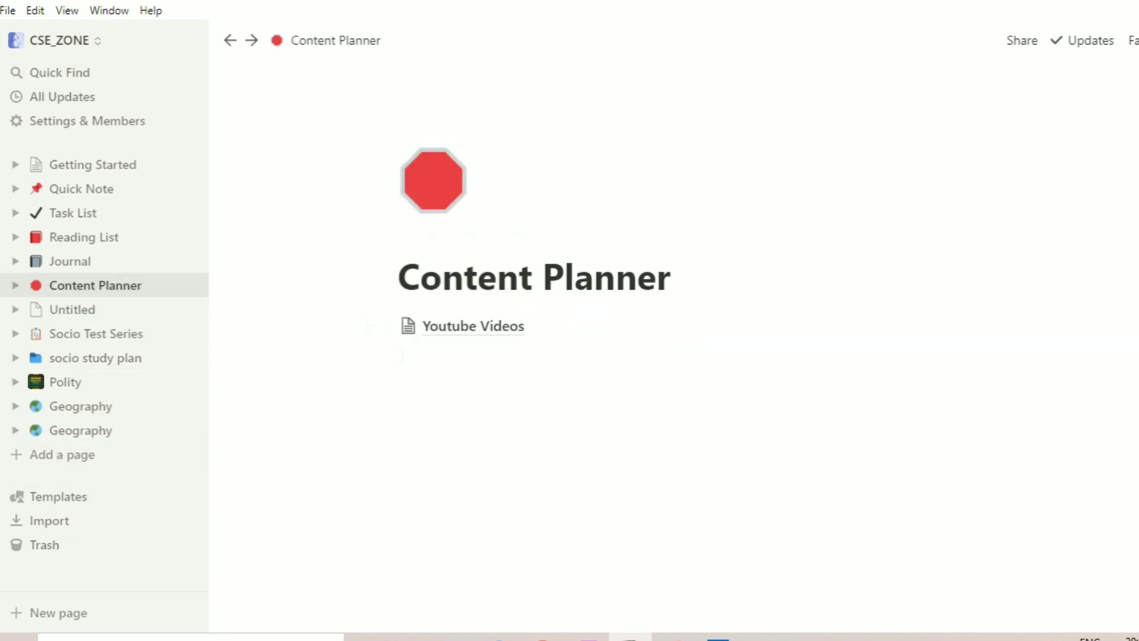
pyautogui.click(456, 328)
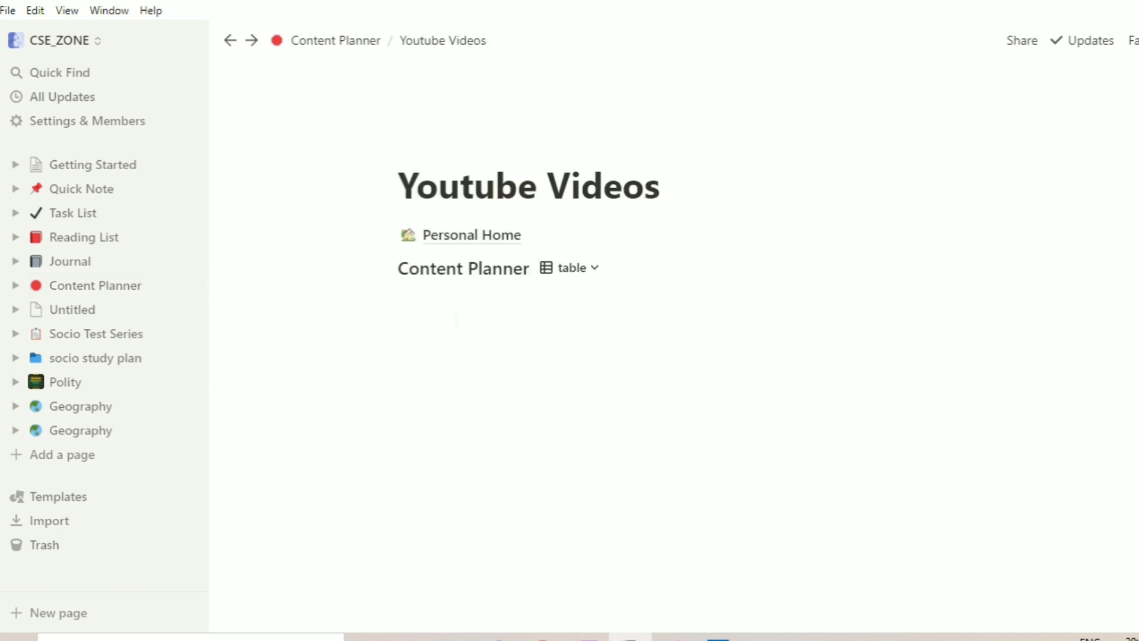
pyautogui.scroll(-2, 773, 468)
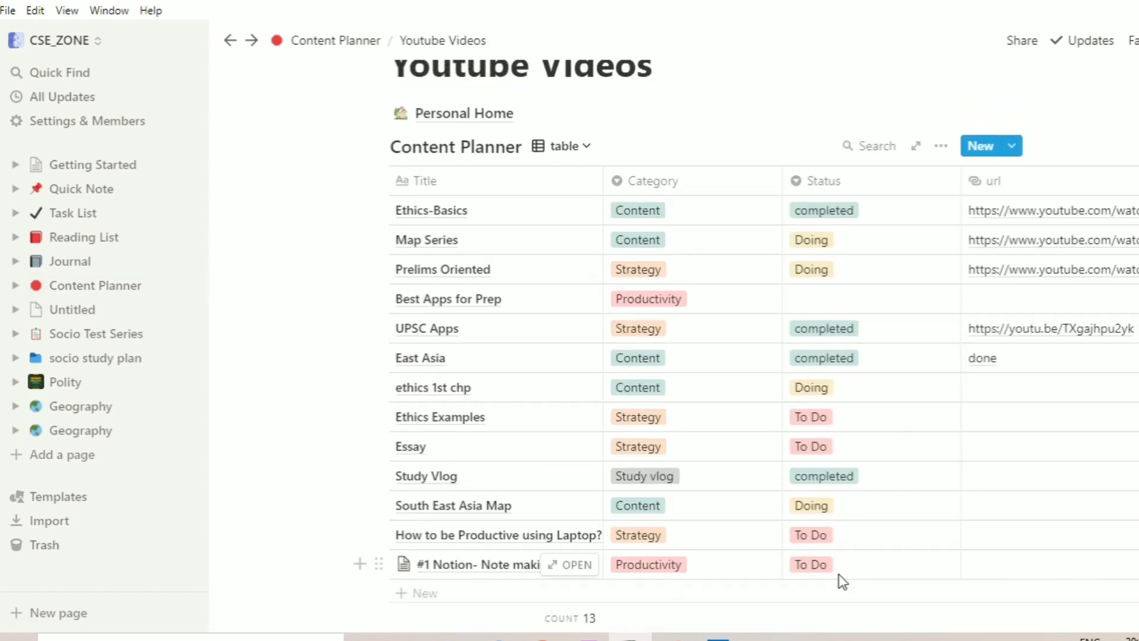
pyautogui.scroll(1, 735, 267)
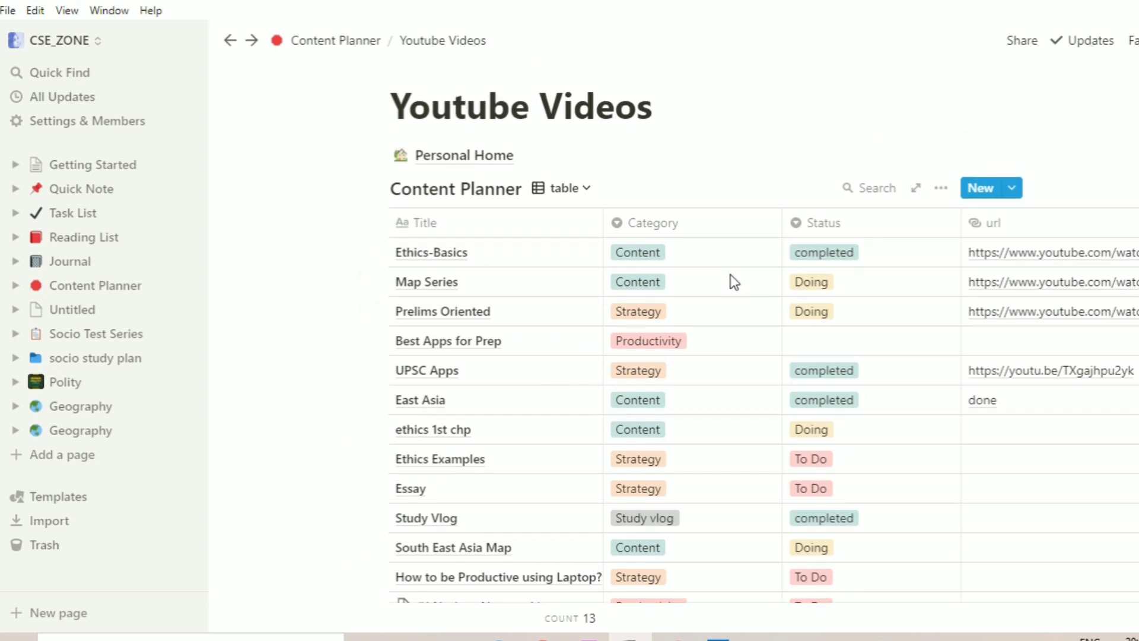
pyautogui.scroll(-1, 694, 219)
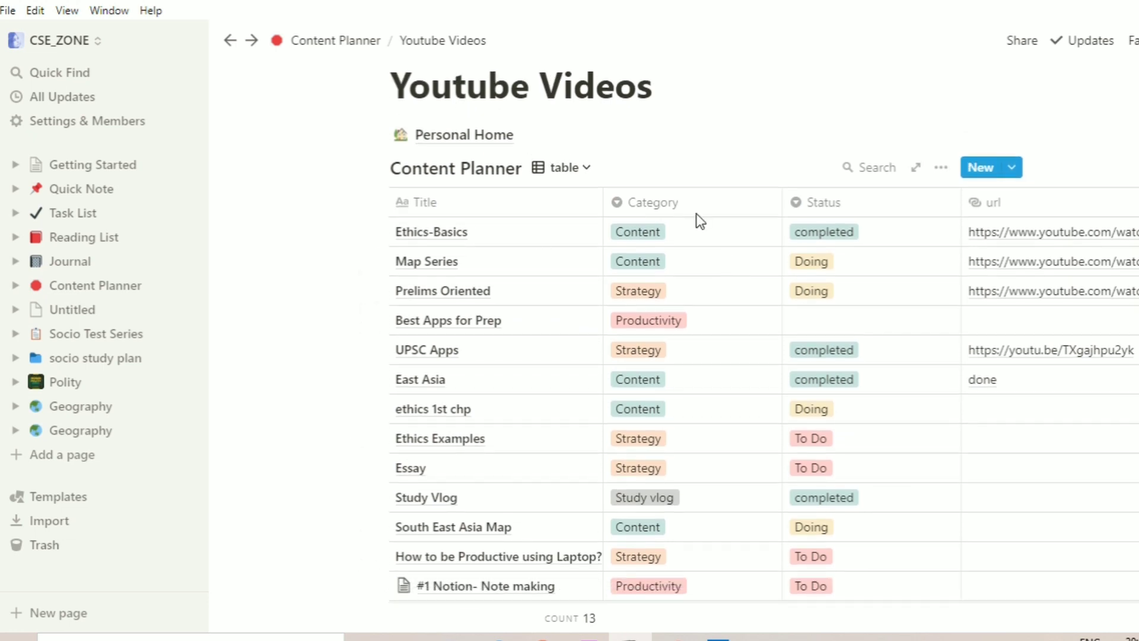
pyautogui.click(809, 586)
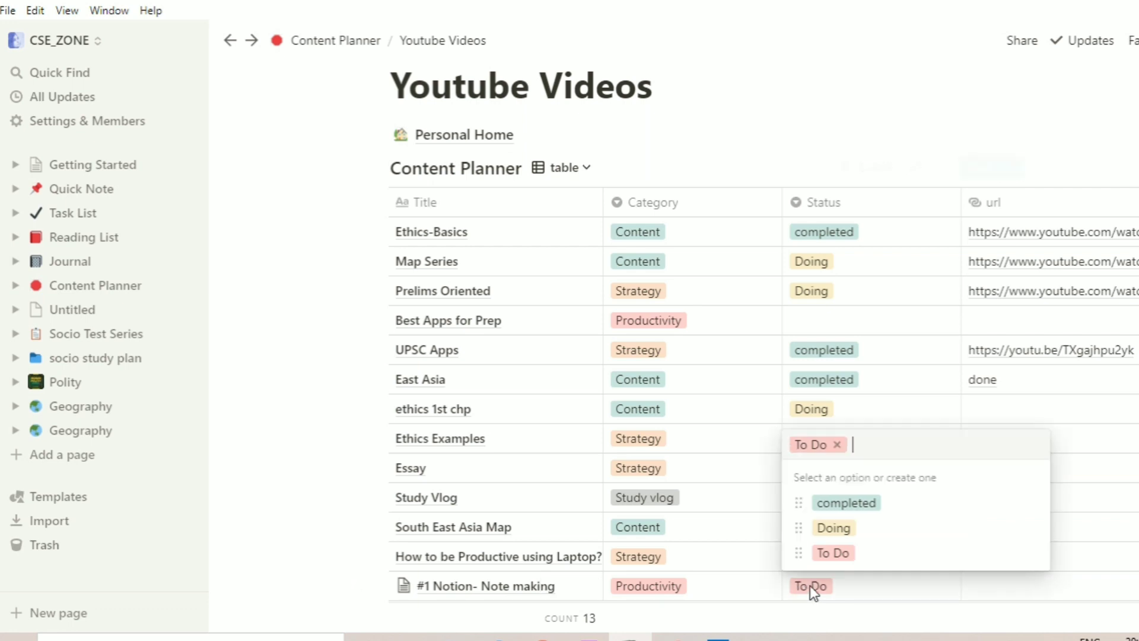
pyautogui.click(834, 528)
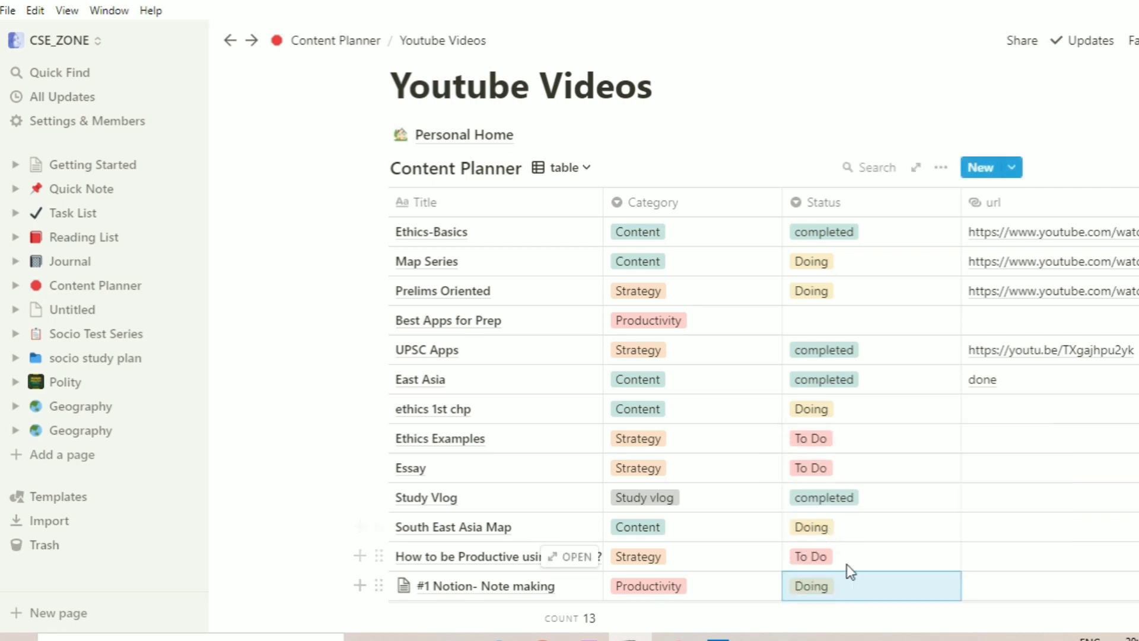